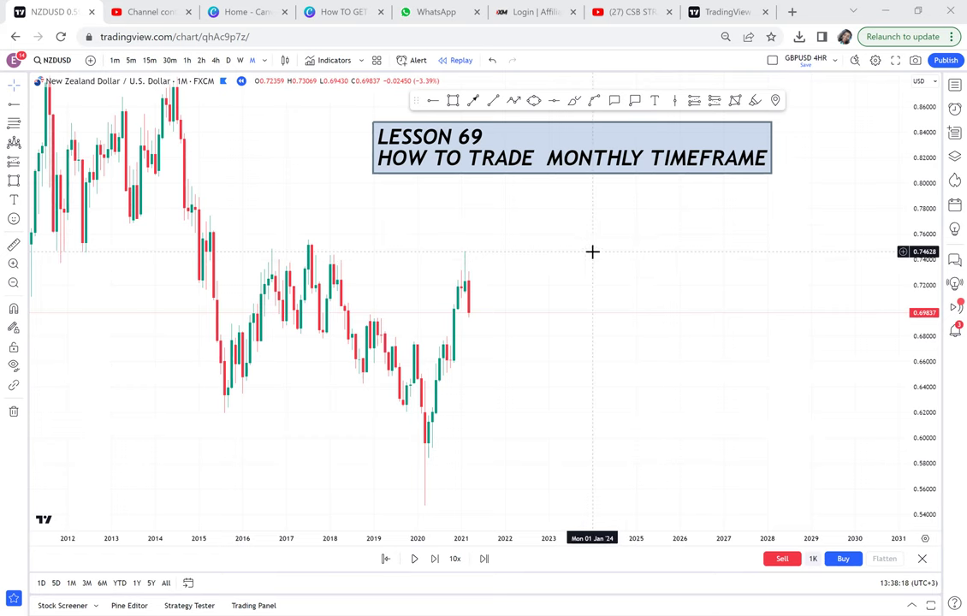
Draw an upward arrow from about 0.542 at June 2020 to about 0.729 at December 2021, beside the rally
left_click_drag(591, 251, 549, 224)
scroll(550, 223, "up", 3)
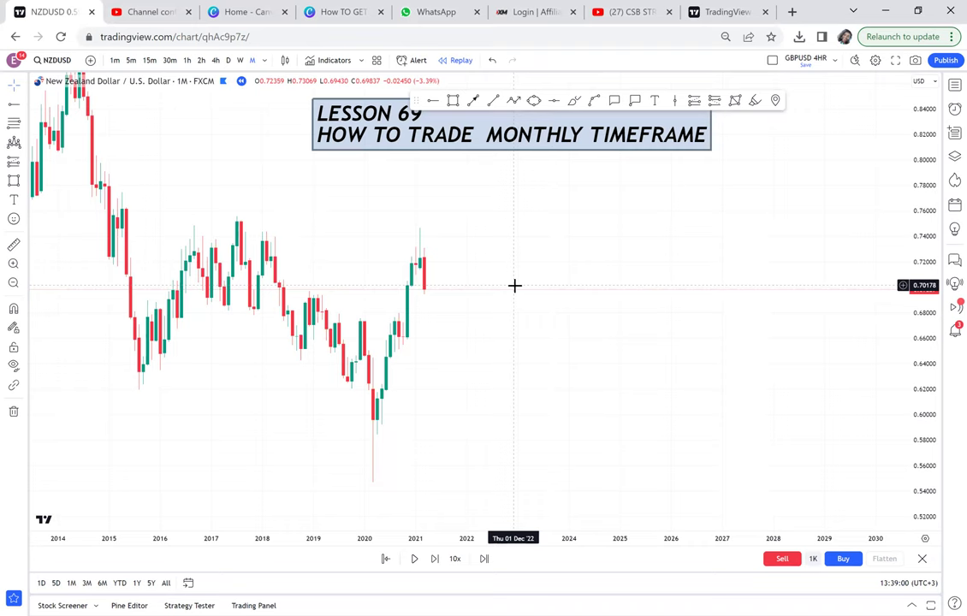
mouse_move(714, 183)
left_mouse_down()
mouse_move(679, 206)
mouse_move(549, 230)
mouse_move(564, 269)
mouse_move(490, 233)
mouse_move(480, 210)
left_mouse_up()
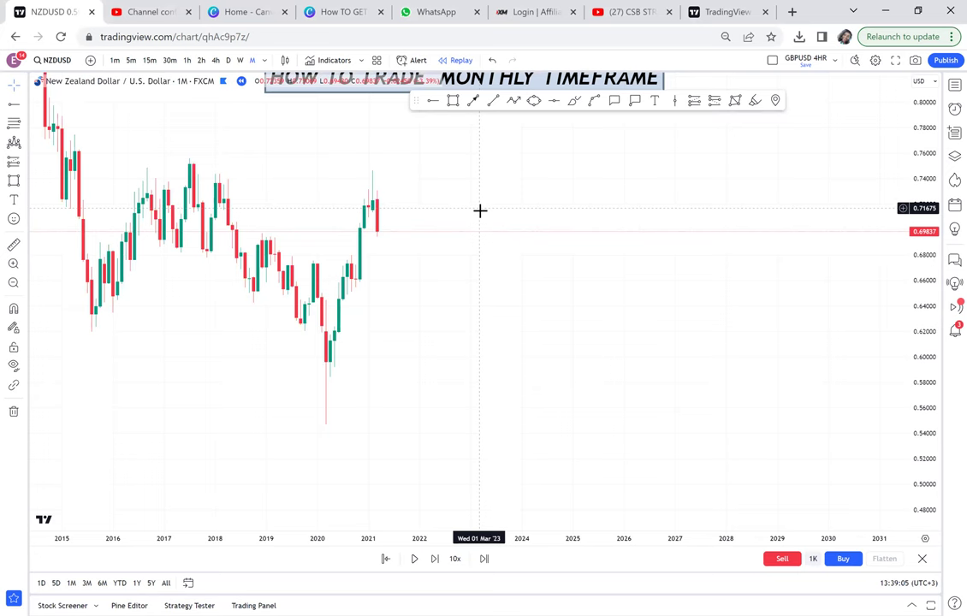
left_click(474, 101)
left_click(339, 433)
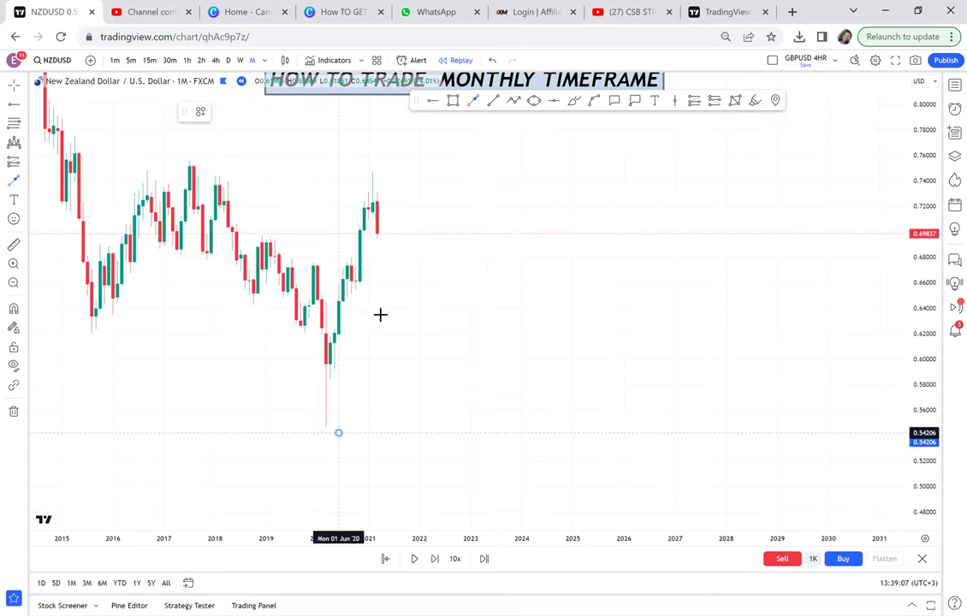
left_click(415, 198)
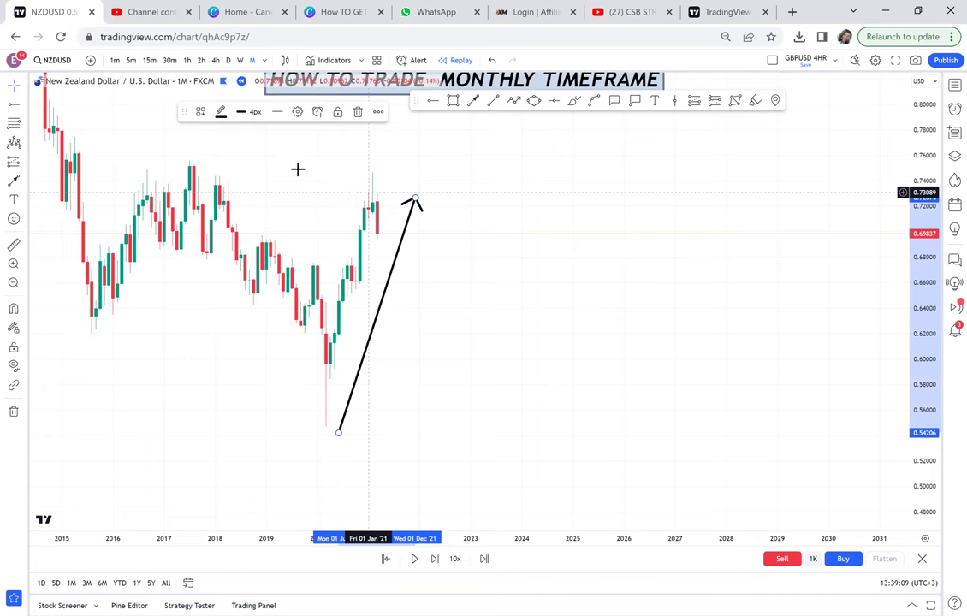
Examine the monthly NZDUSD price history and the rally from the 2020 low against earlier highs
left_click_drag(385, 194, 632, 267)
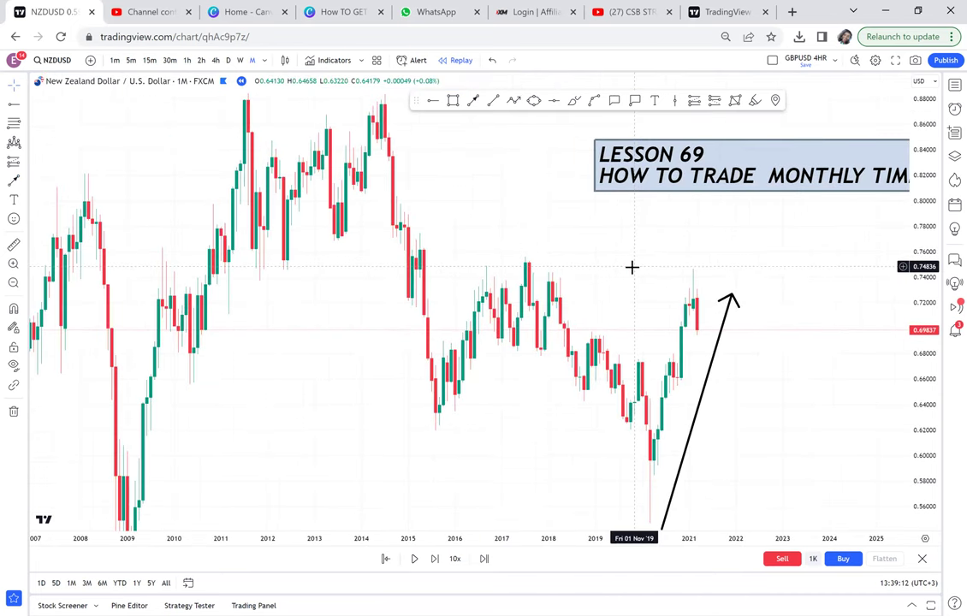
scroll(631, 268, "down", 1)
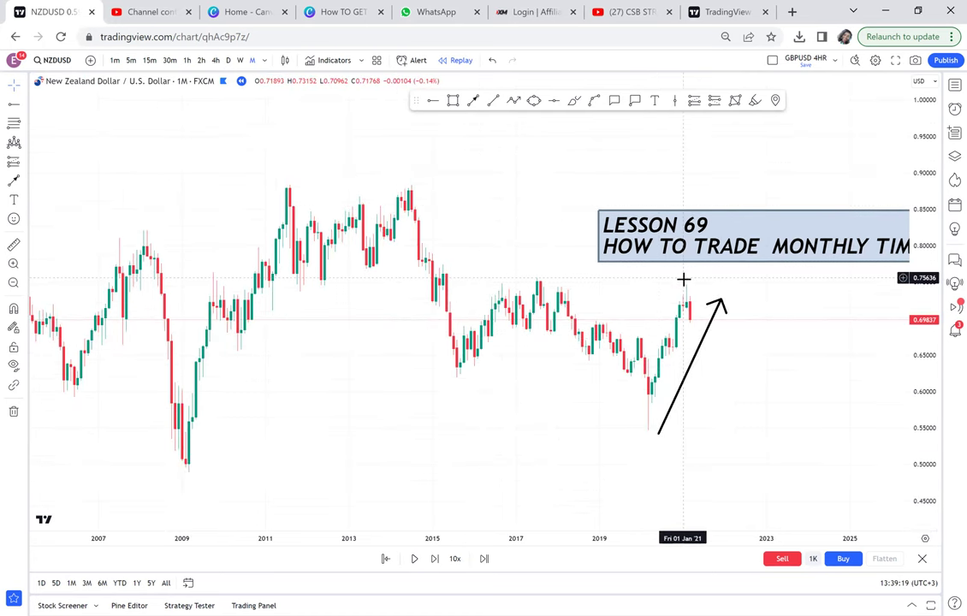
left_click_drag(651, 333, 408, 364)
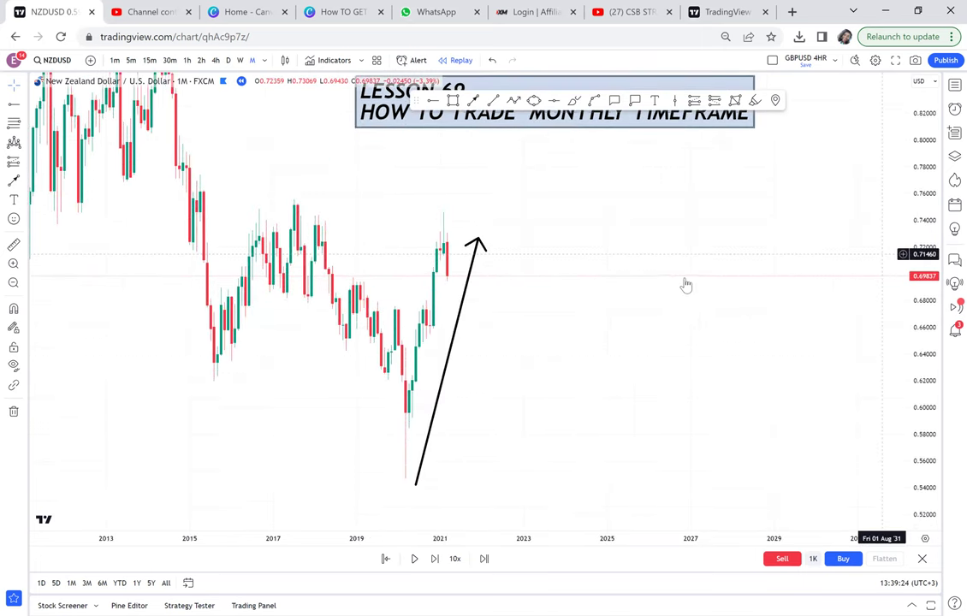
scroll(678, 278, "up", 2)
scroll(679, 278, "up", 1)
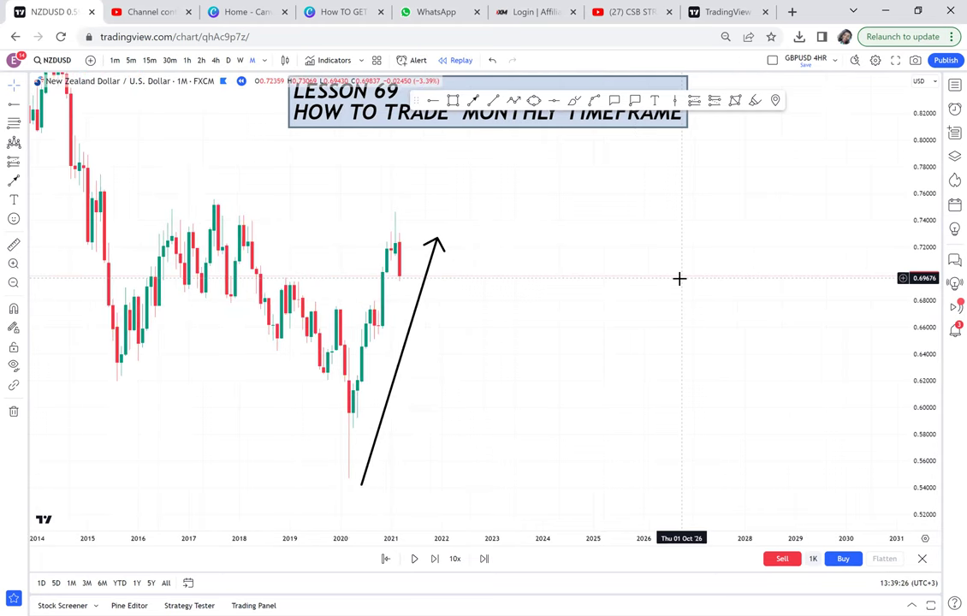
scroll(679, 278, "up", 1)
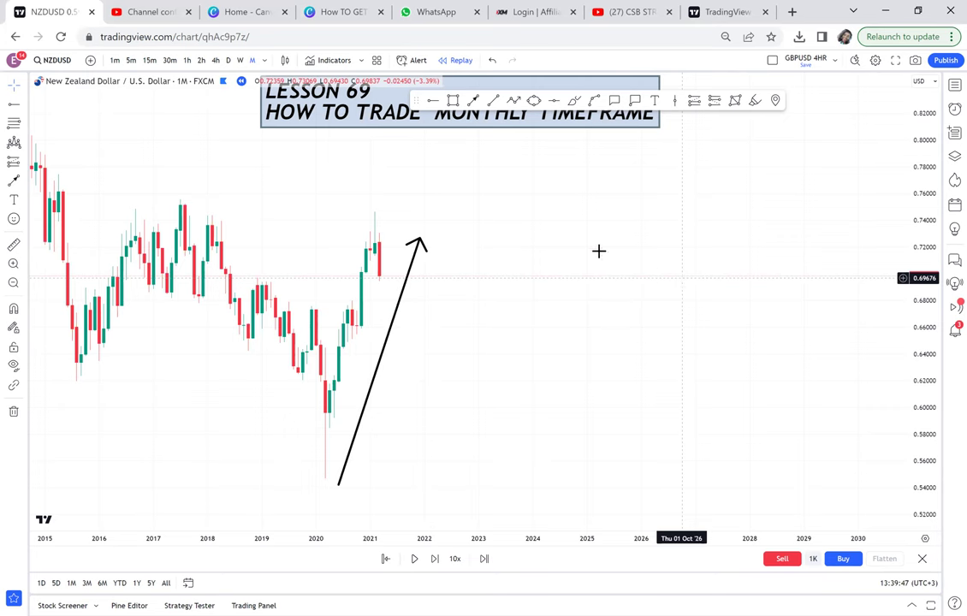
left_click_drag(583, 253, 702, 231)
scroll(702, 232, "up", 1)
scroll(702, 232, "up", 3)
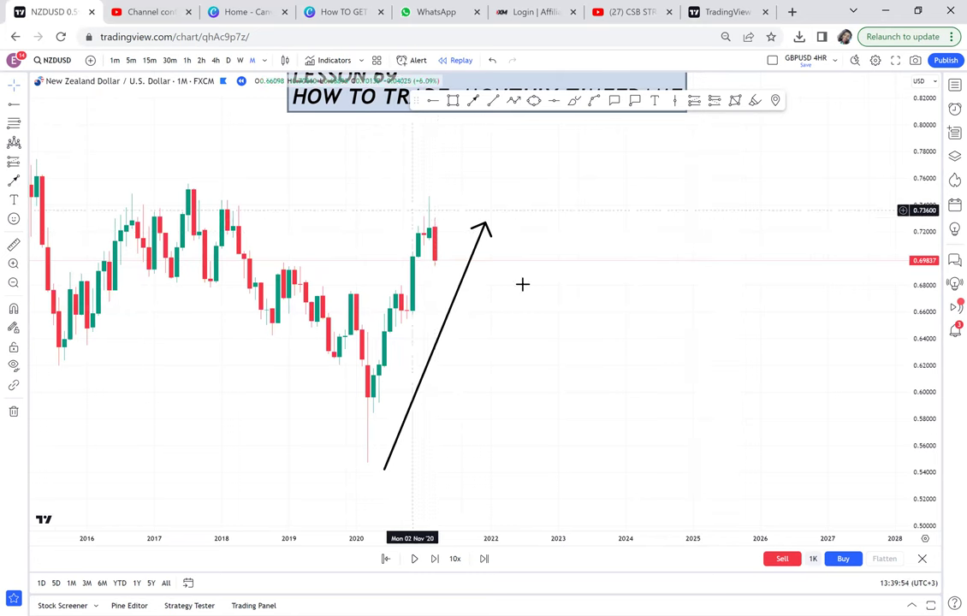
scroll(522, 285, "up", 2)
scroll(522, 284, "up", 1)
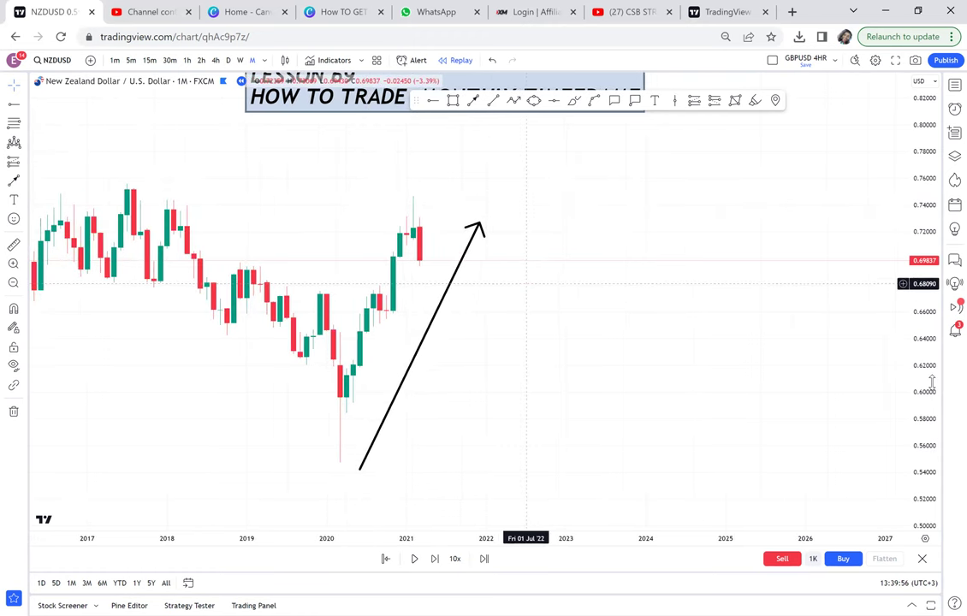
left_click_drag(932, 381, 896, 228)
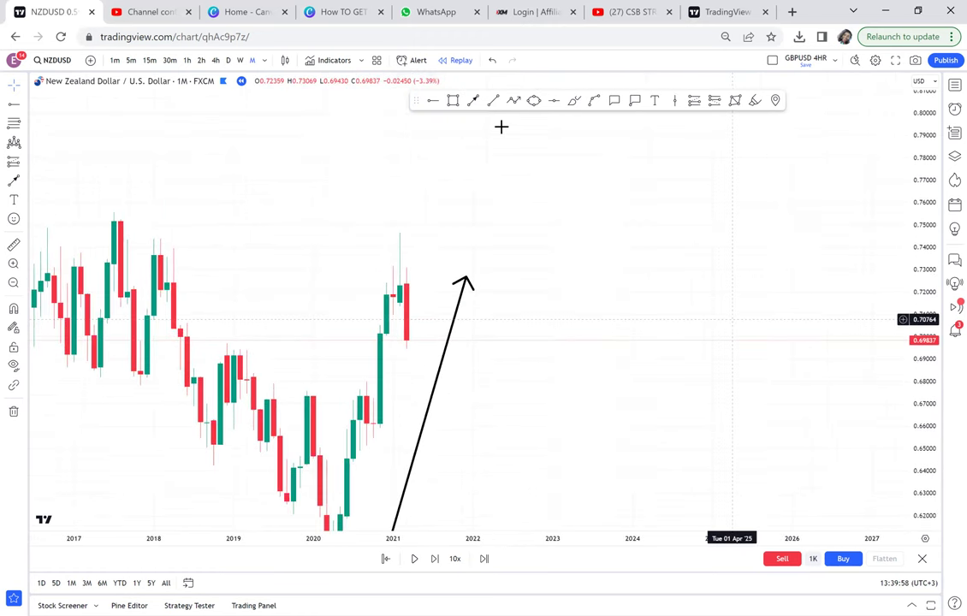
left_click(453, 100)
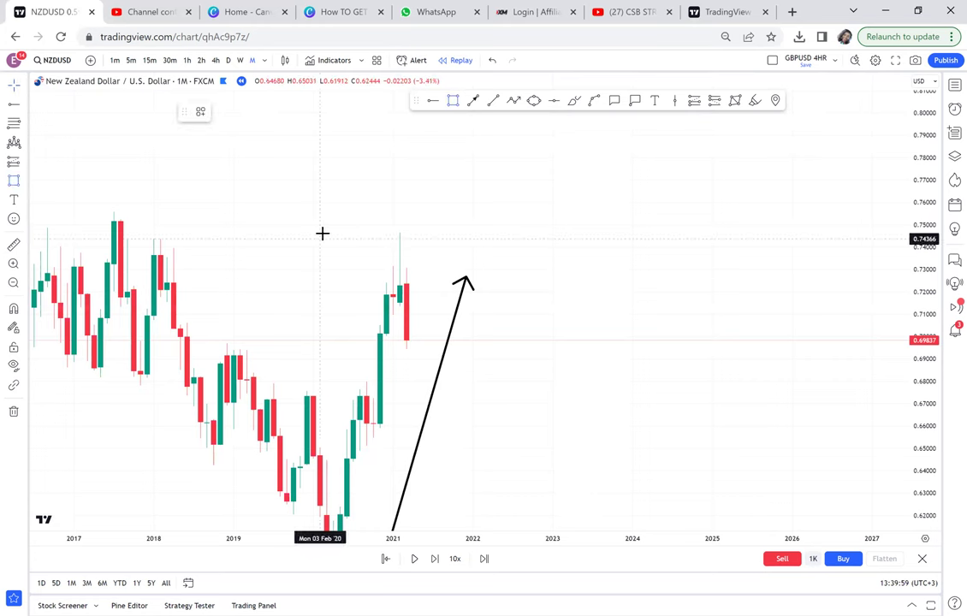
left_click_drag(321, 232, 369, 252)
left_click(533, 315)
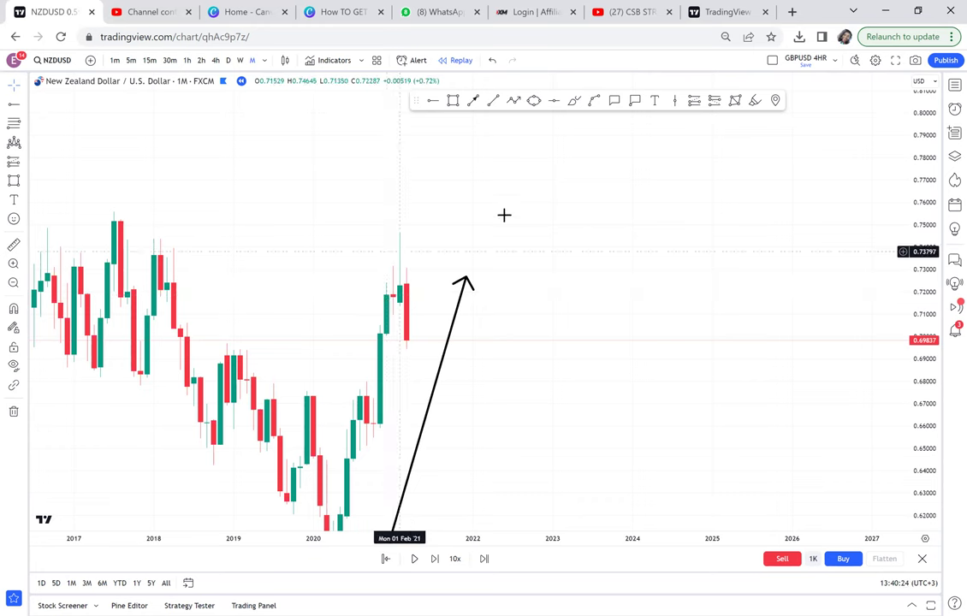
Draw a rectangle zone over the 2018 highs from about 0.740 to 0.723, spanning November 2017 to April 2023
left_click_drag(622, 152, 609, 47)
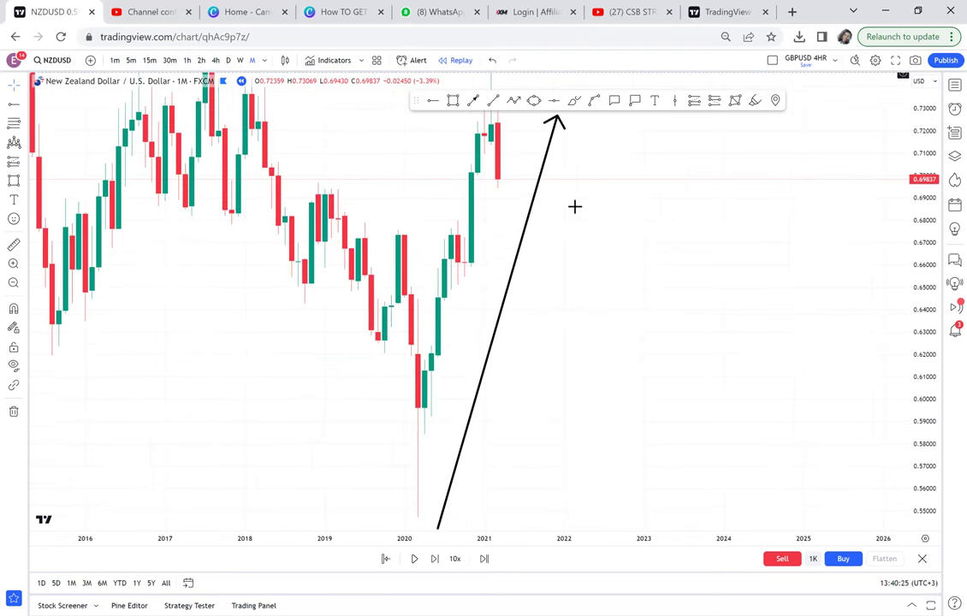
left_click_drag(508, 116, 473, 276)
left_click(452, 102)
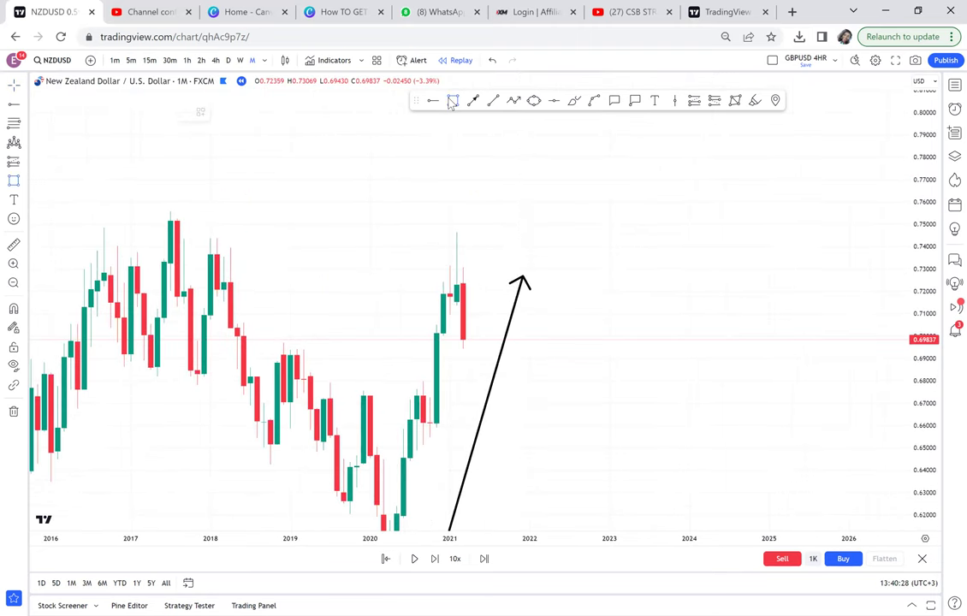
left_click(197, 248)
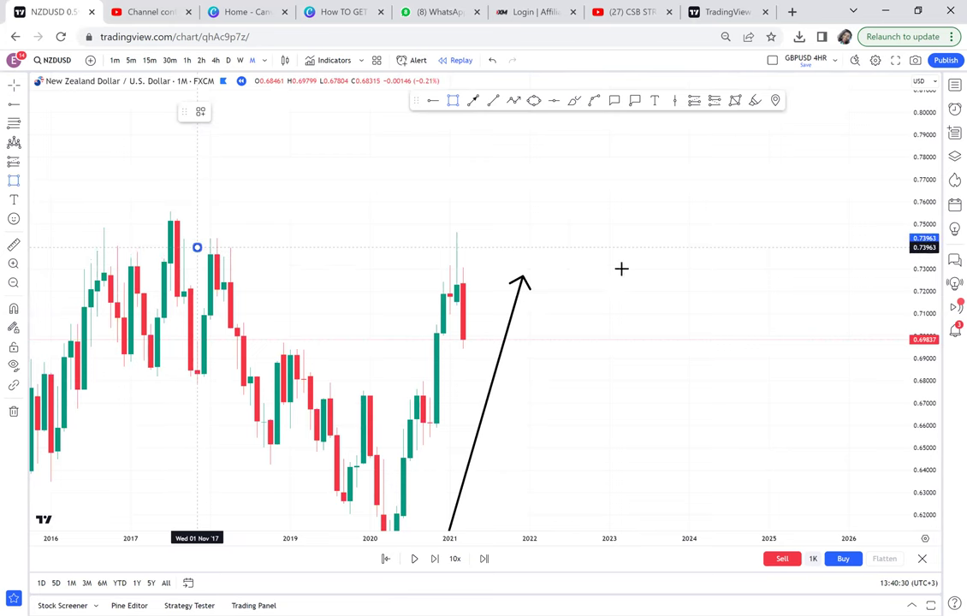
left_click(623, 280)
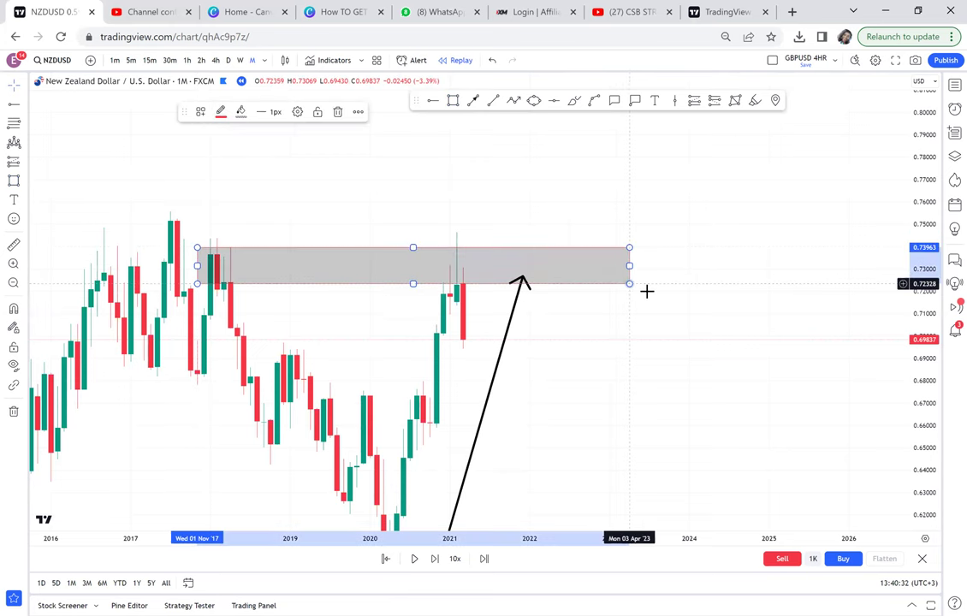
left_click(701, 319)
Delete the upward arrow beside the rally
left_click_drag(449, 246, 416, 177)
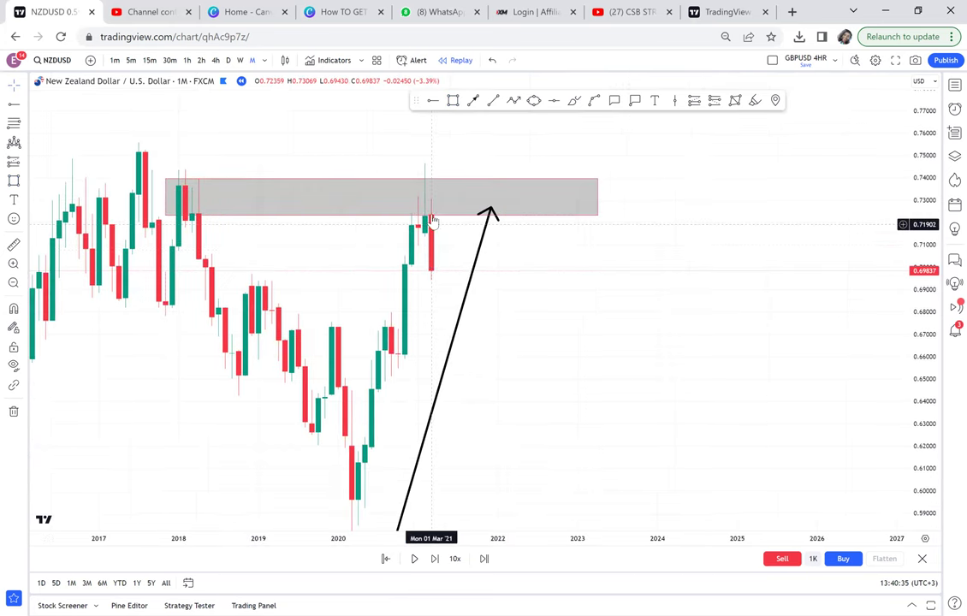
left_click(463, 311)
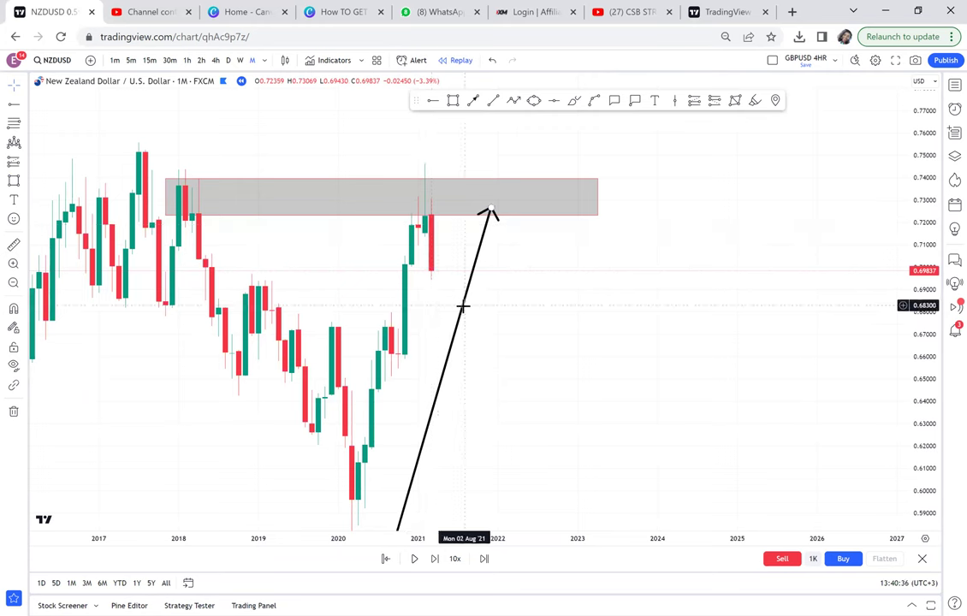
key("Delete")
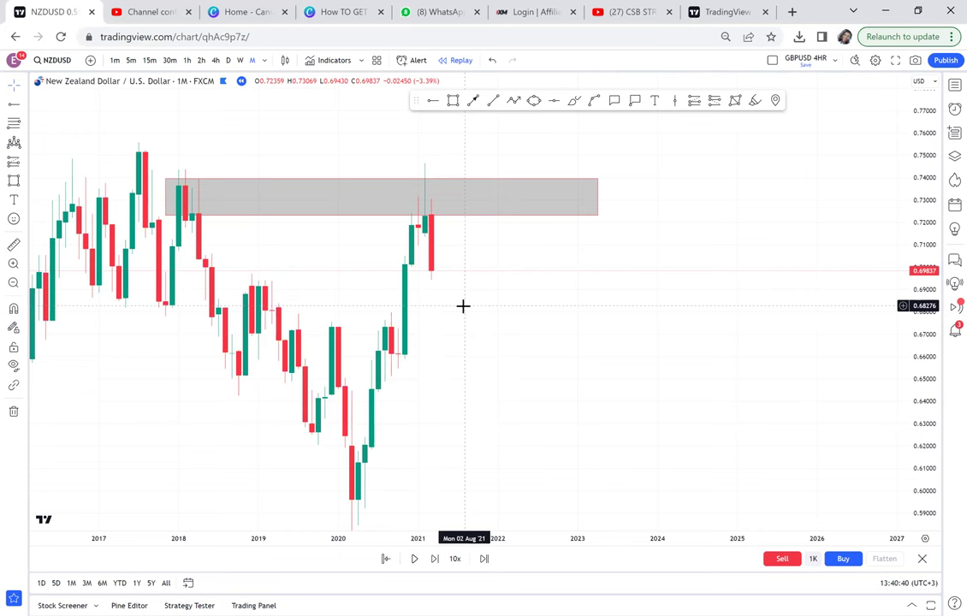
Resize the rectangle zone so its upper edge is at about 0.744 and its lower edge at about 0.736
left_click(379, 182)
left_click_drag(379, 182, 412, 170)
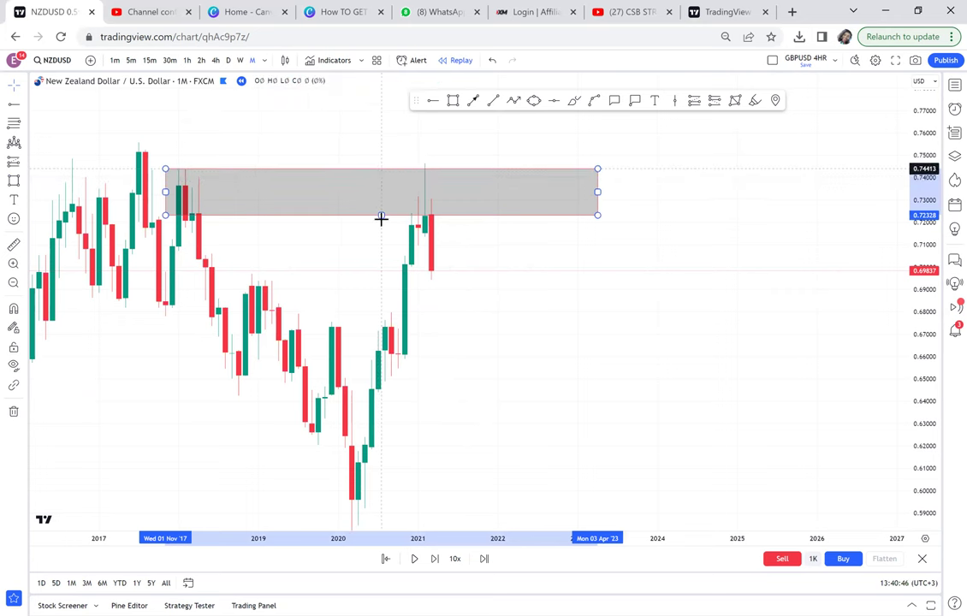
left_click_drag(412, 199, 424, 192)
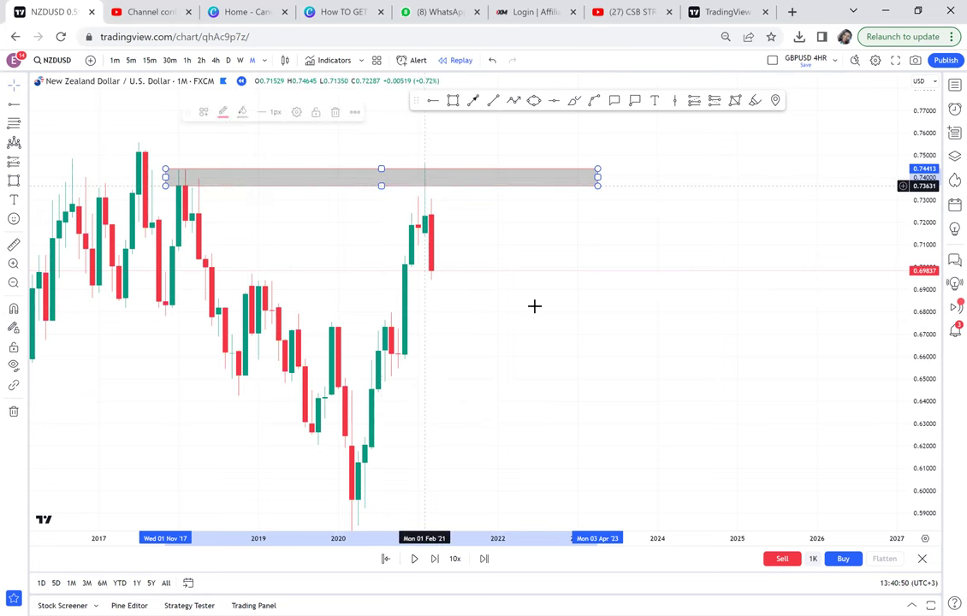
left_click(535, 305)
Place a horizontal line at the 2020 low, at about 0.548
left_click_drag(588, 213, 633, 129)
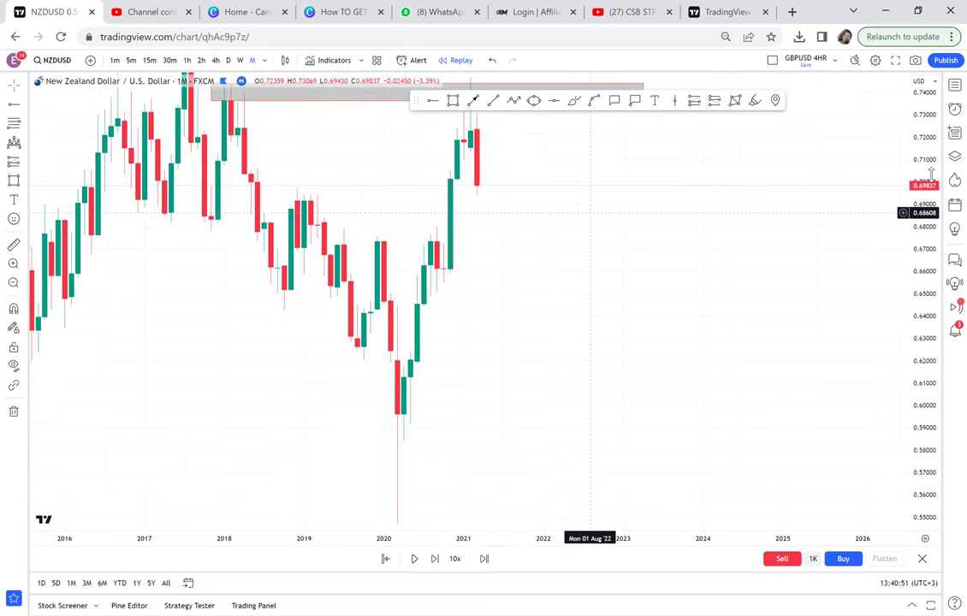
left_click_drag(924, 171, 924, 304)
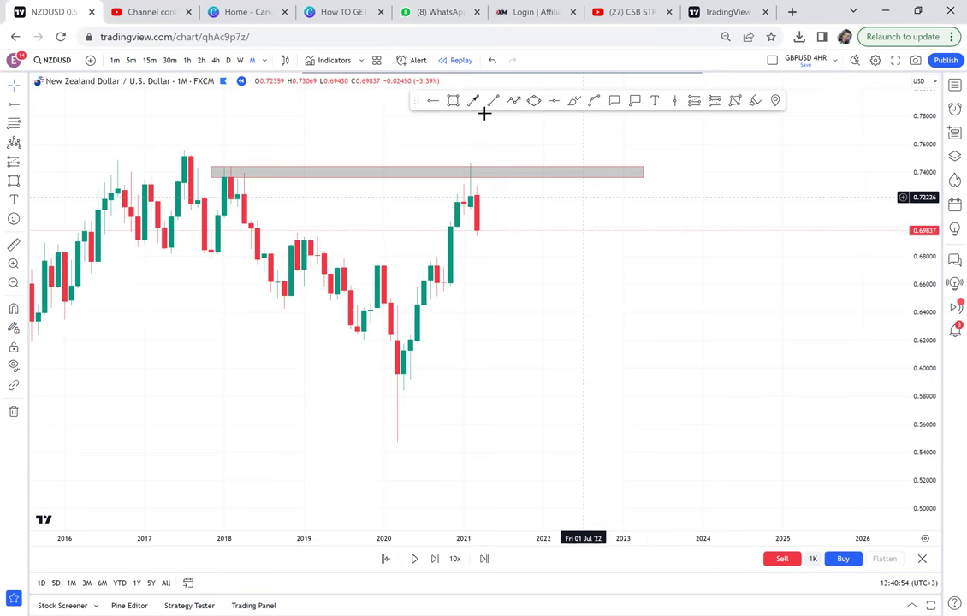
left_click(554, 101)
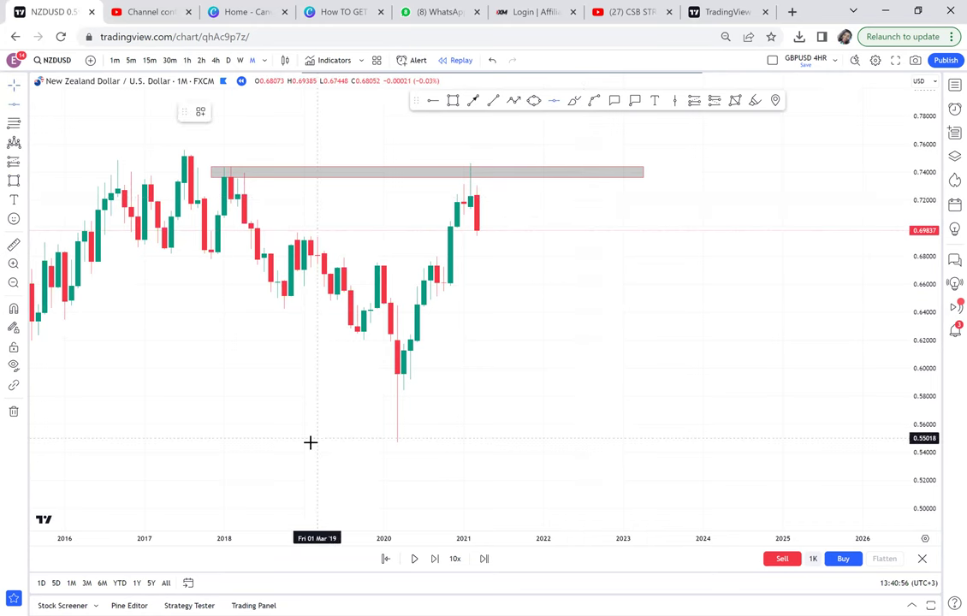
left_click(312, 442)
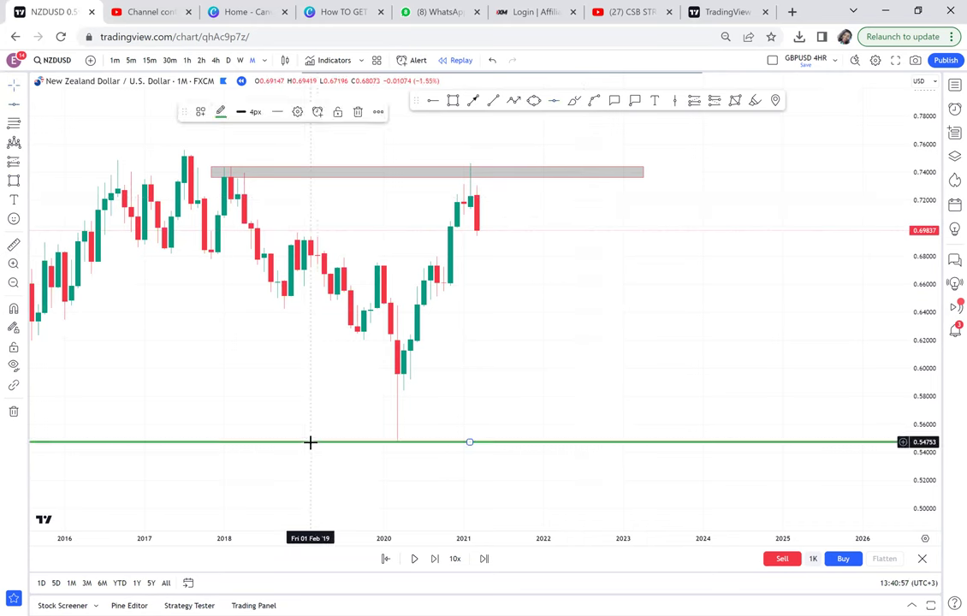
Measure from the upper zone down to the 2020 low line and add a horizontal line at the midpoint, about 0.646
left_click(15, 244)
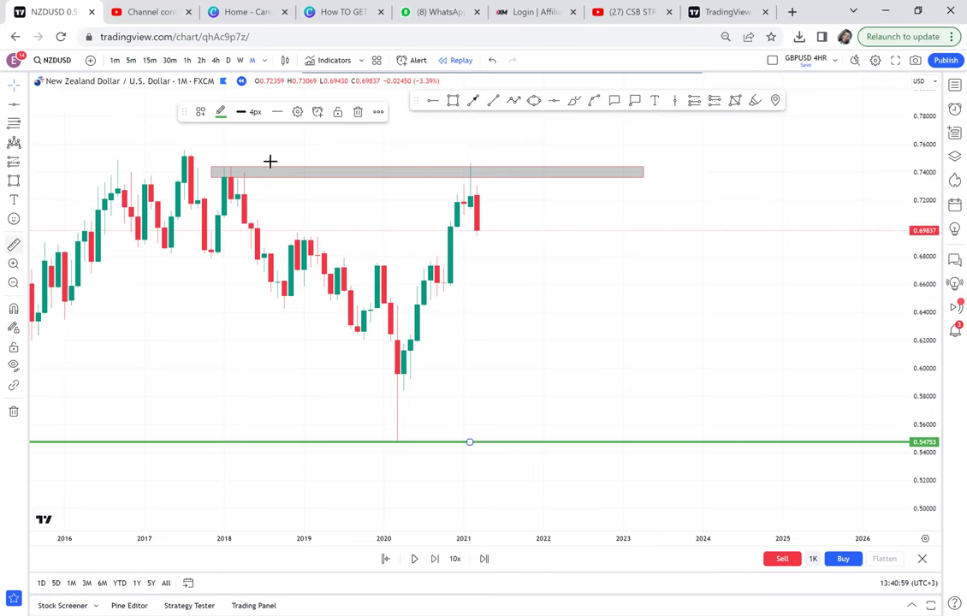
left_click(212, 169)
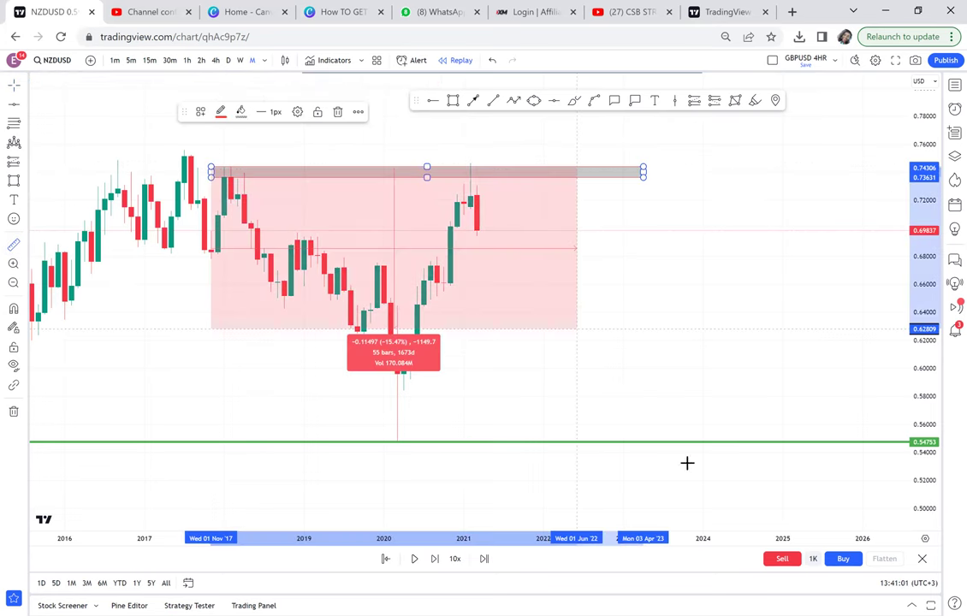
left_click(722, 441)
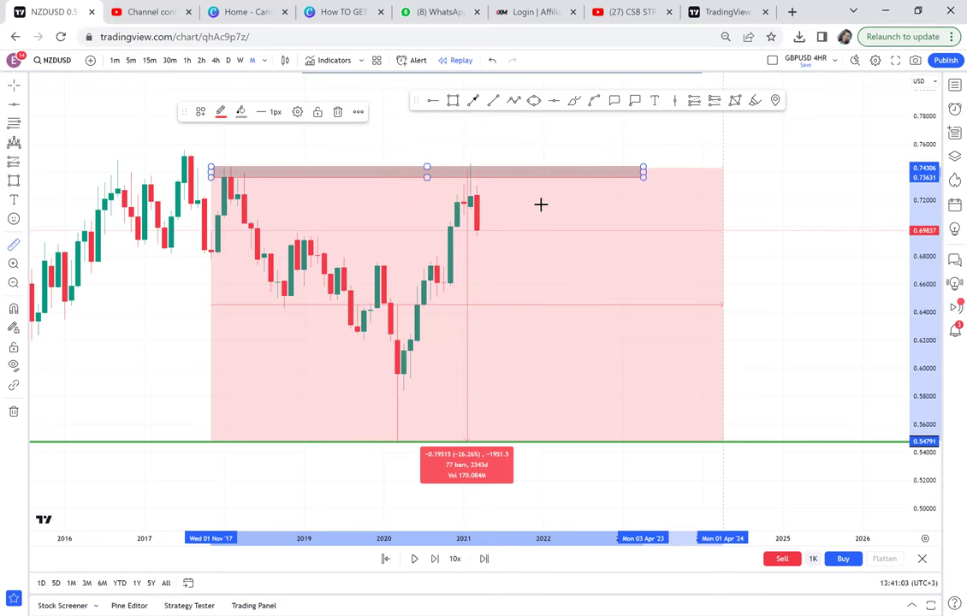
left_click(415, 305)
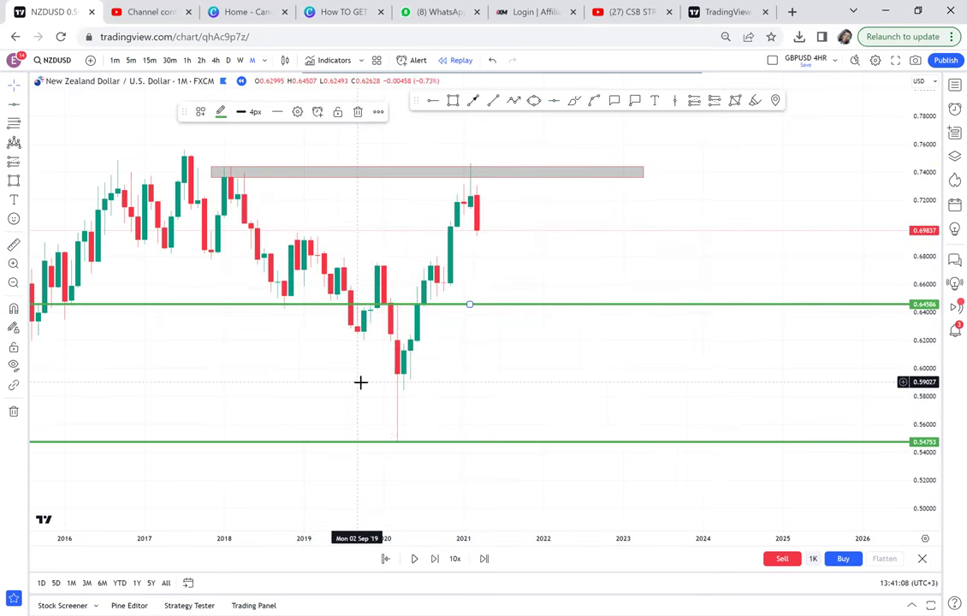
Change the colour of the horizontal line at the 2020 low to red
left_click(394, 443)
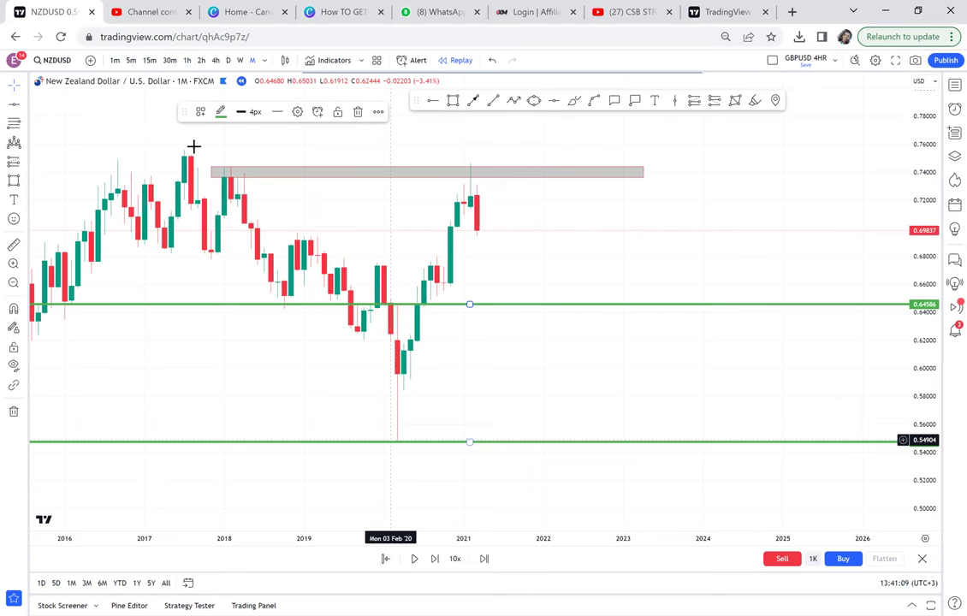
left_click(220, 112)
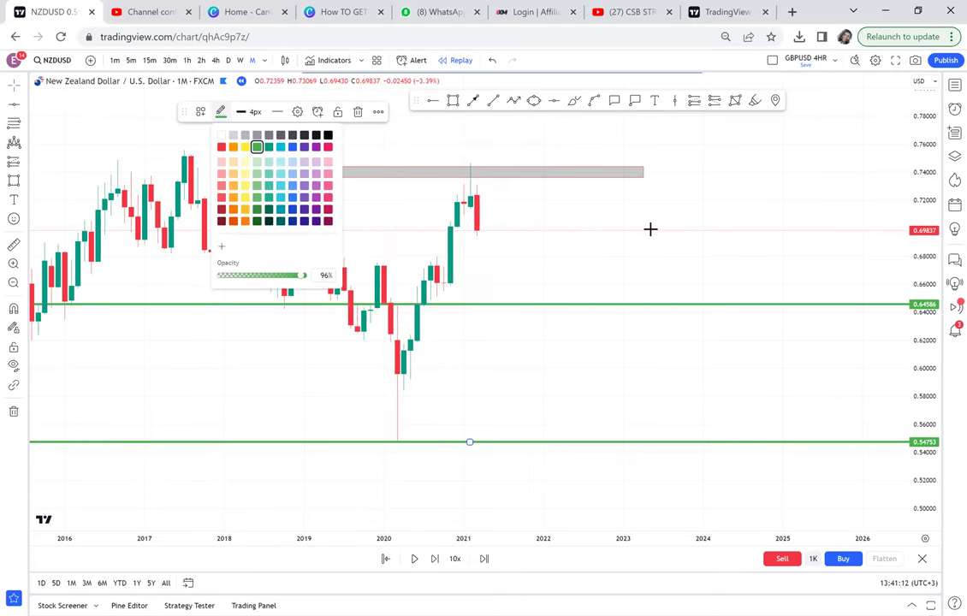
left_click_drag(650, 229, 568, 300)
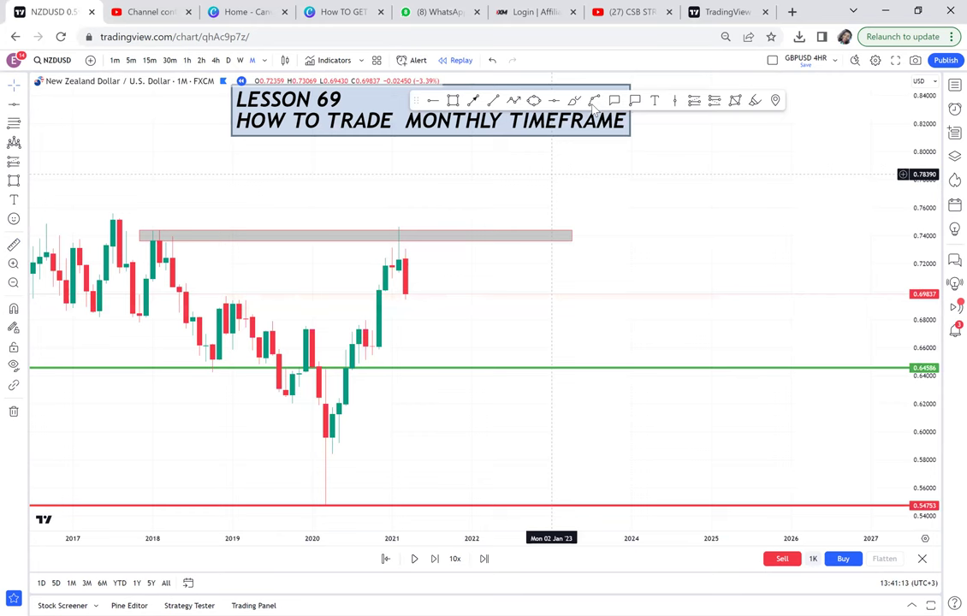
Place a text label on the grey supply zone and apply the saved template that reads "POSSIBLE DOUBLE TOP"
left_click(245, 249)
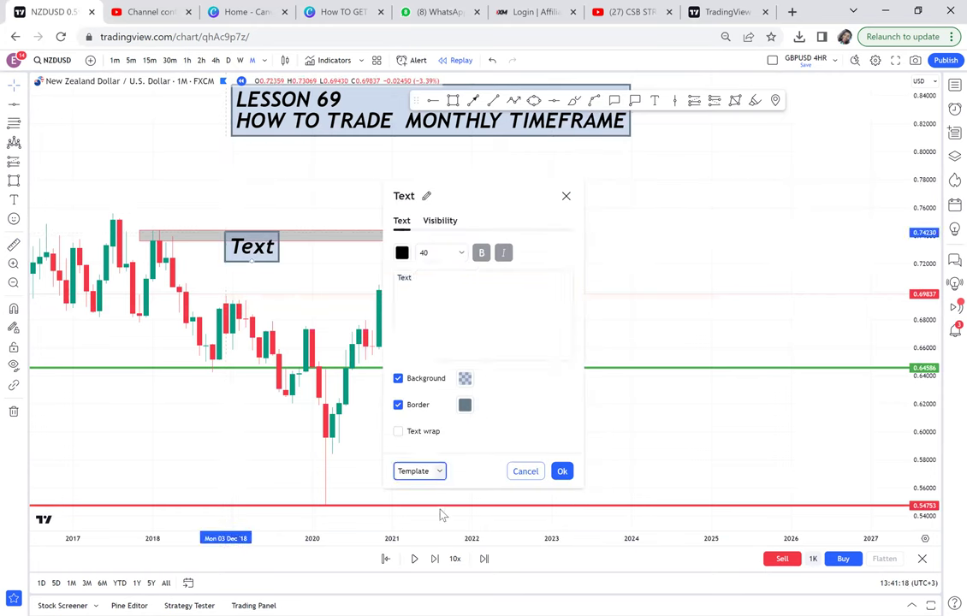
left_click(425, 471)
left_click(446, 569)
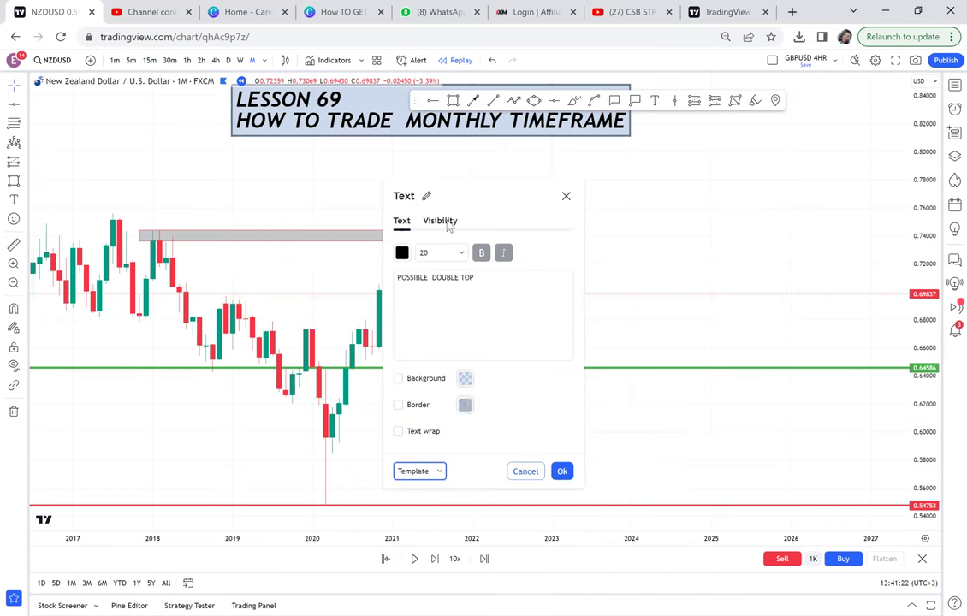
Make the "POSSIBLE DOUBLE TOP" label visible on weeks and months as well, and align it within the grey zone
left_click(447, 222)
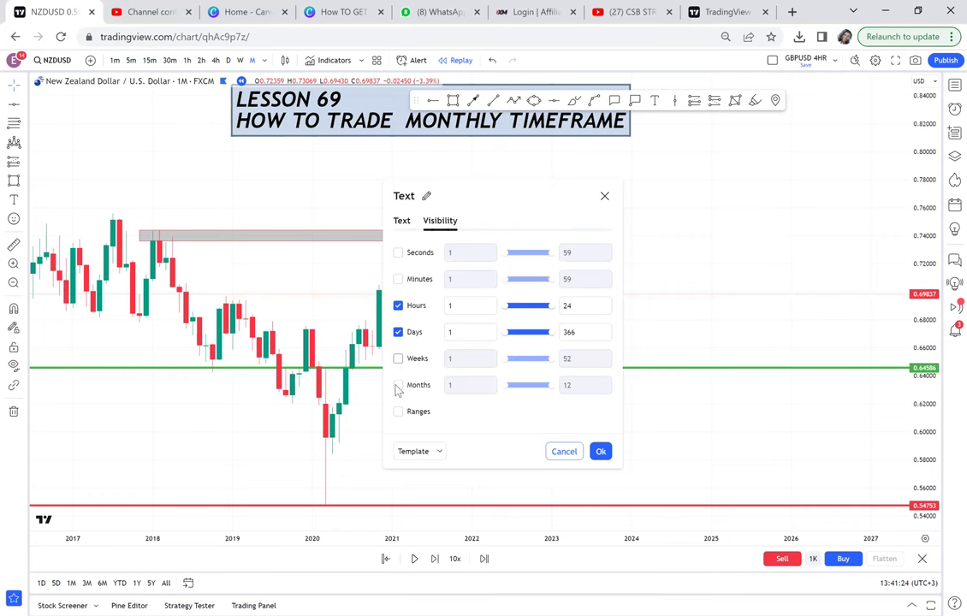
left_click(398, 360)
left_click(397, 387)
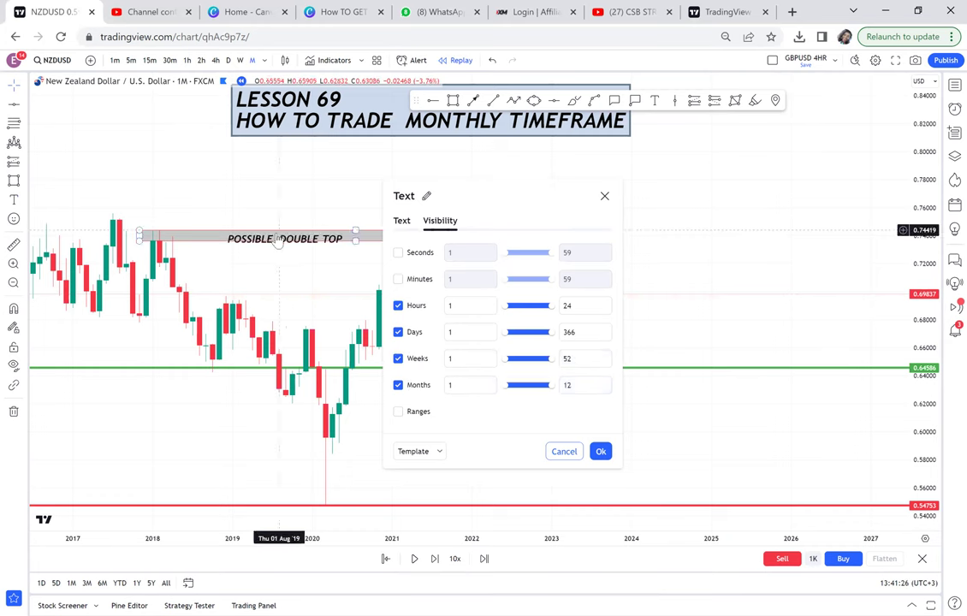
mouse_move(277, 237)
left_mouse_down()
mouse_move(295, 232)
mouse_move(278, 235)
left_mouse_up()
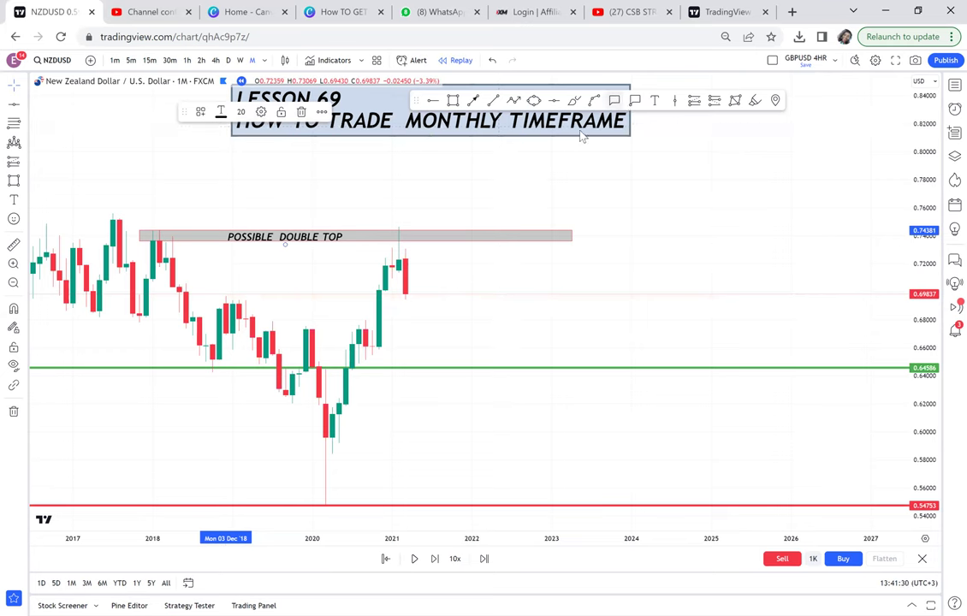
Add a callout reading "P1" at about 0.782 above the early 2021 high, with its pointer on the grey zone
left_click(614, 100)
left_click_drag(351, 232, 398, 177)
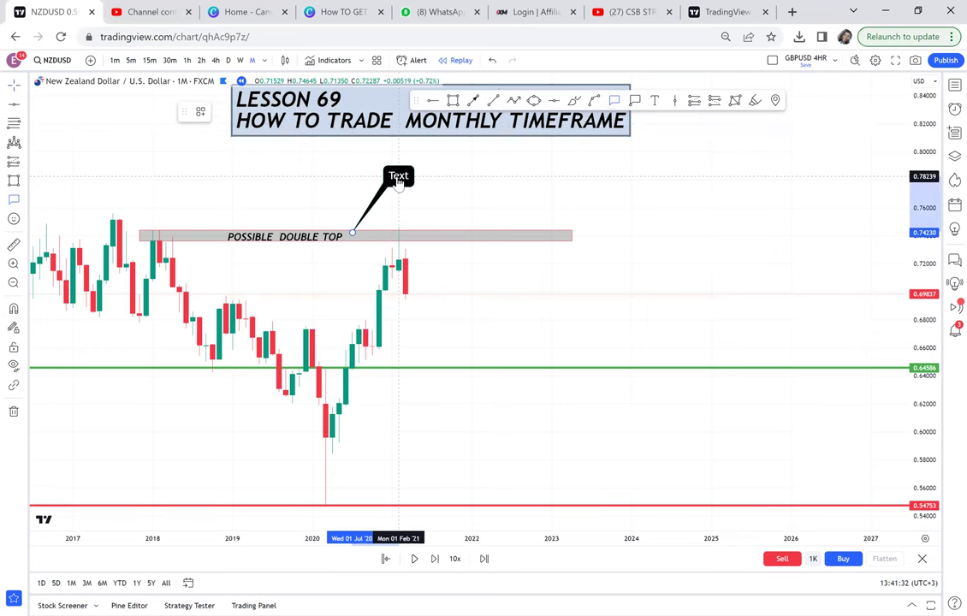
type("P1")
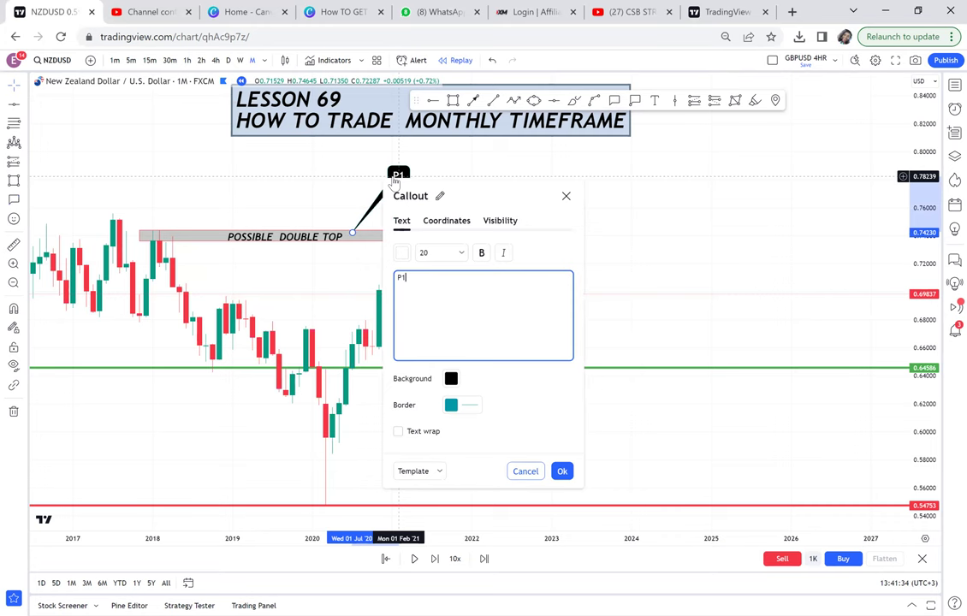
left_click(318, 168)
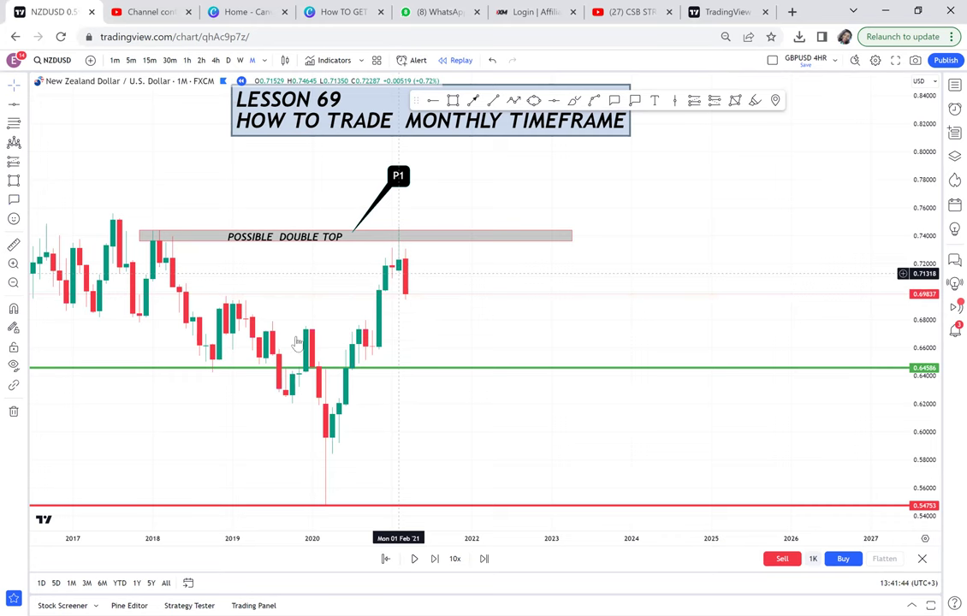
Measure the price distance from the latest candle down to the green midpoint line
left_click(13, 245)
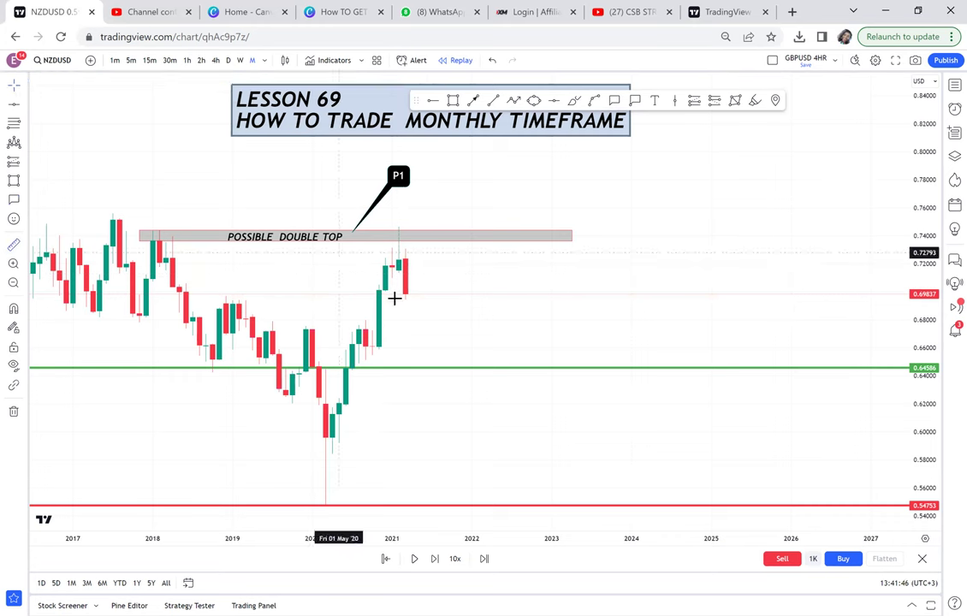
left_click(398, 295)
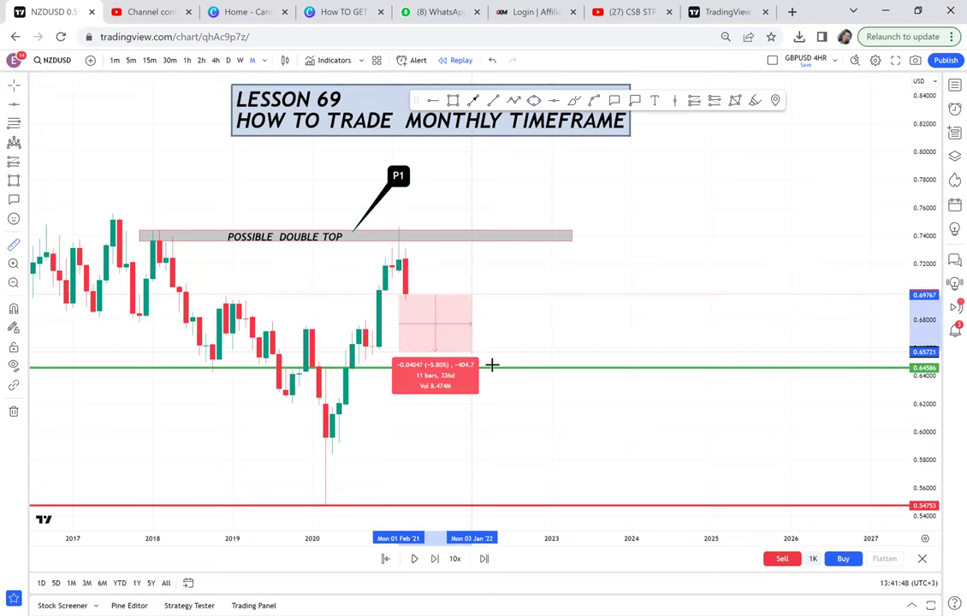
left_click(493, 369)
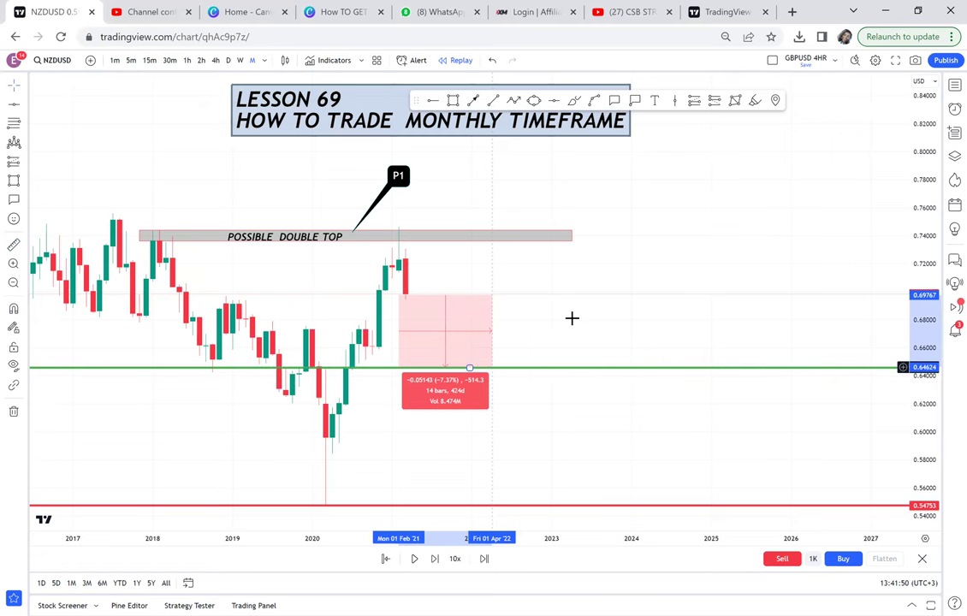
left_click(662, 290)
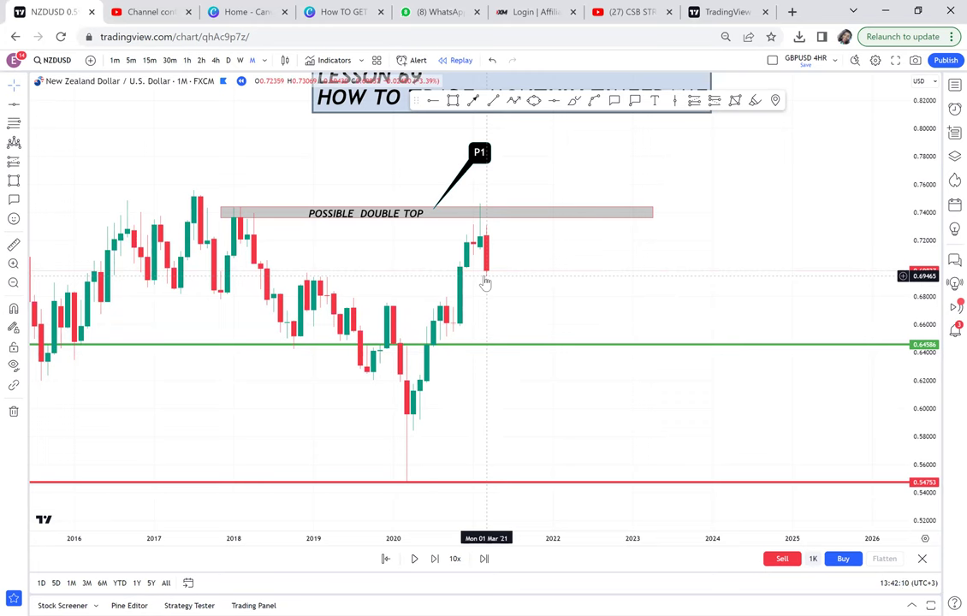
Add a text note beside the latest candle with the lines "1; D/T ON UPTREND = TRICKY" and "2. FIRST P1"
left_click(655, 102)
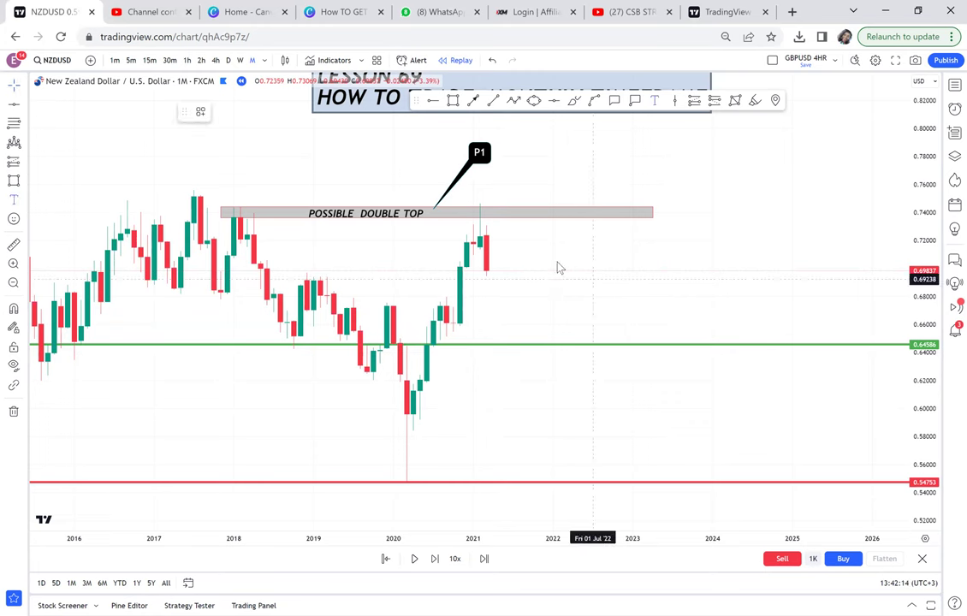
left_click(557, 265)
type("1")
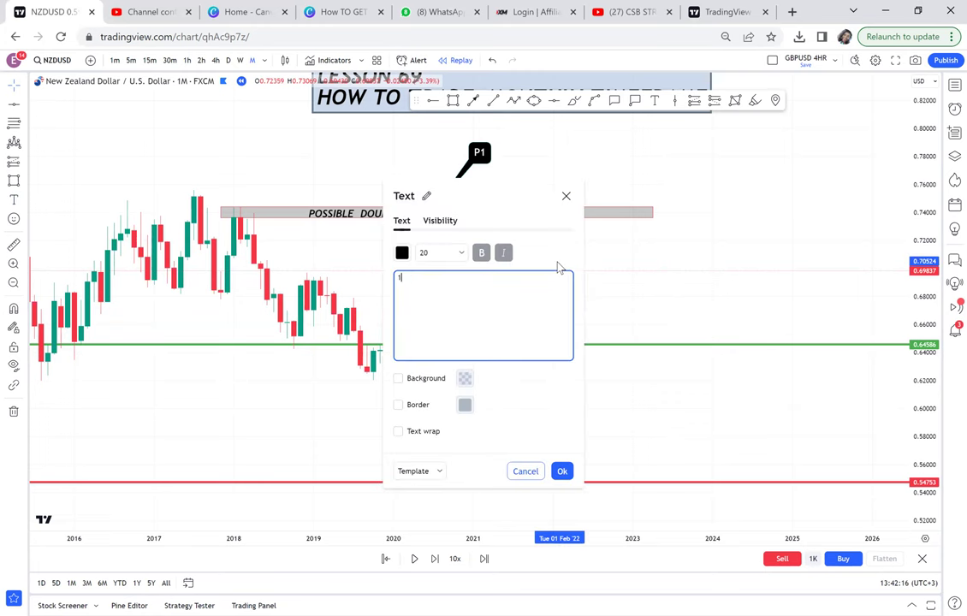
type("; D/T ON UP")
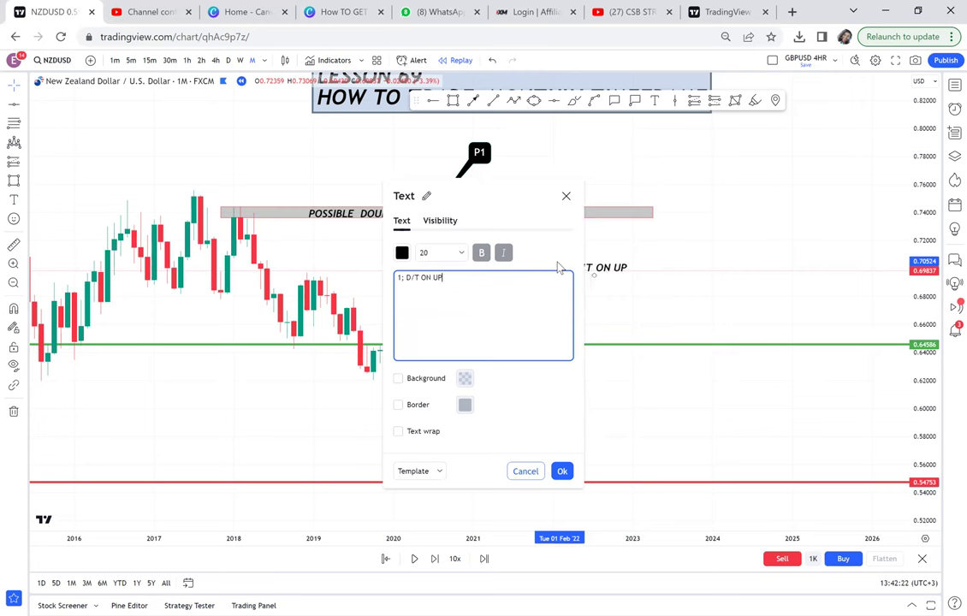
type("TREND")
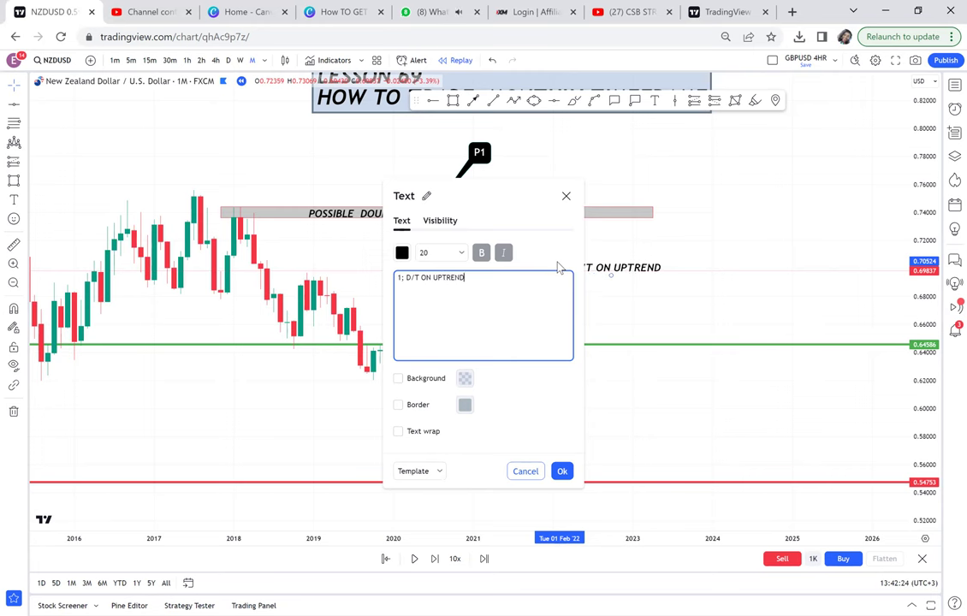
type(" = TRICKY")
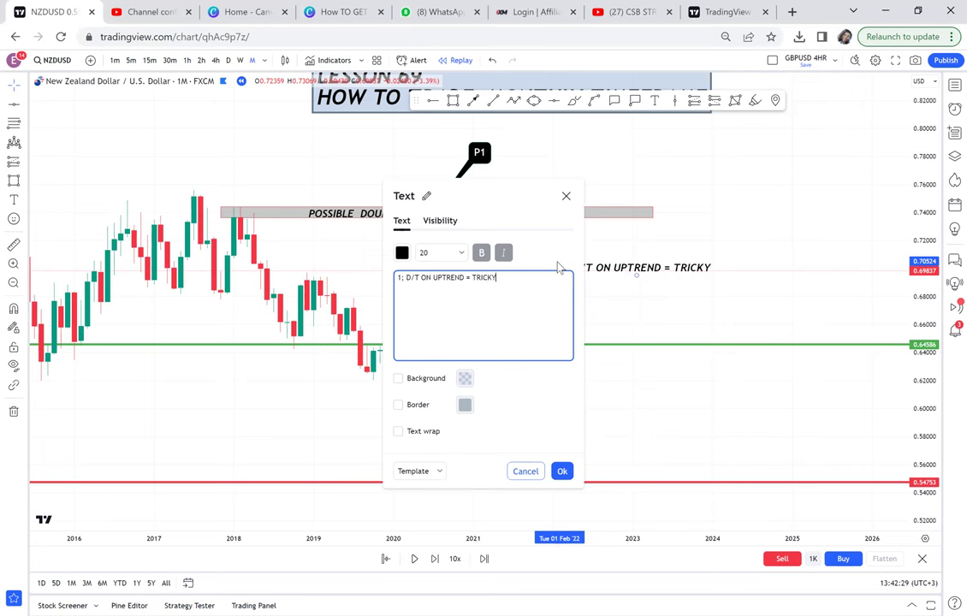
key("Return")
type("2. FIRST P1")
left_click(686, 300)
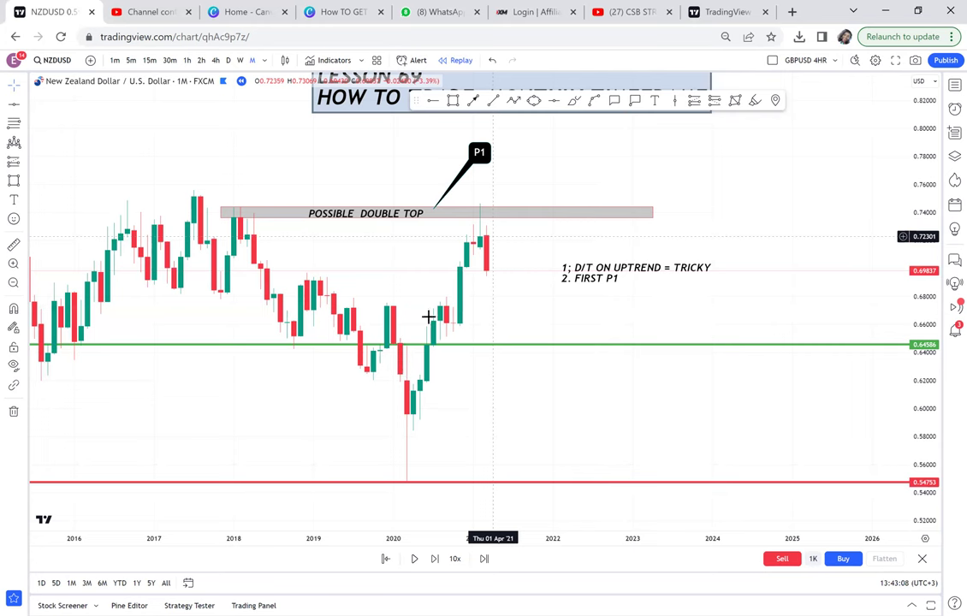
Draw an ellipse on the green midpoint line and move it over the mid-to-late 2020 retest candles
left_click(533, 102)
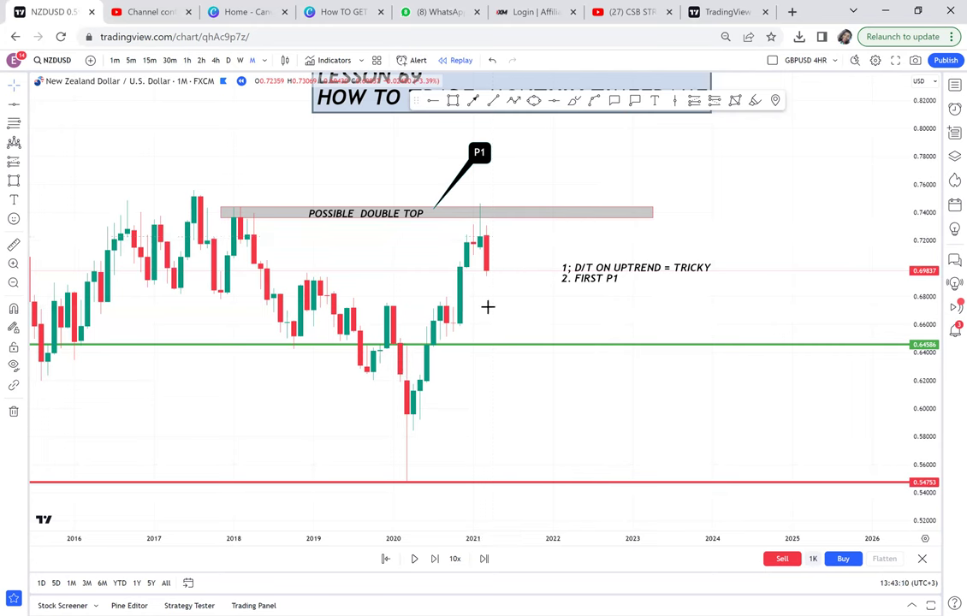
left_click(414, 340)
left_click(447, 343)
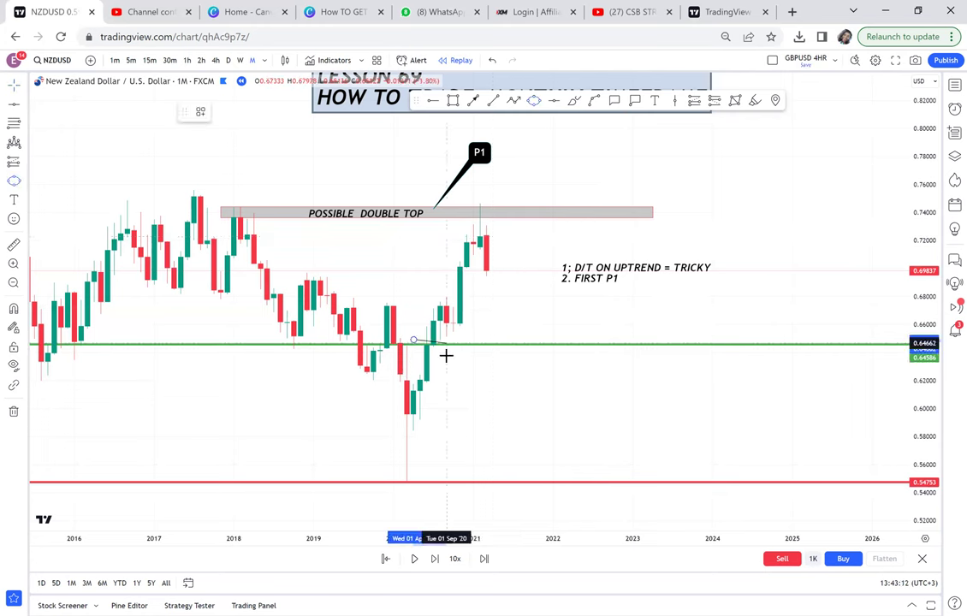
left_click(447, 365)
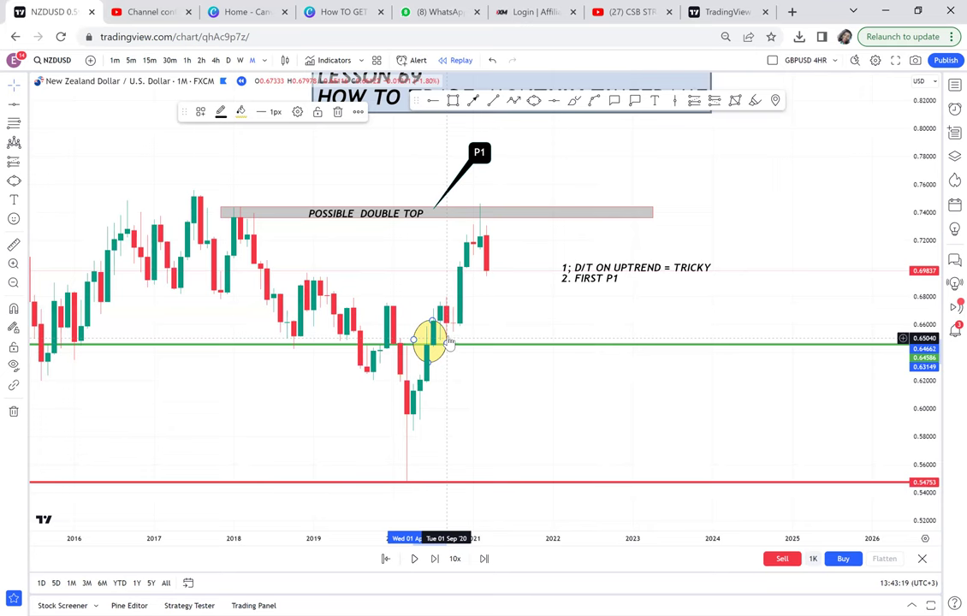
left_click_drag(449, 341, 463, 333)
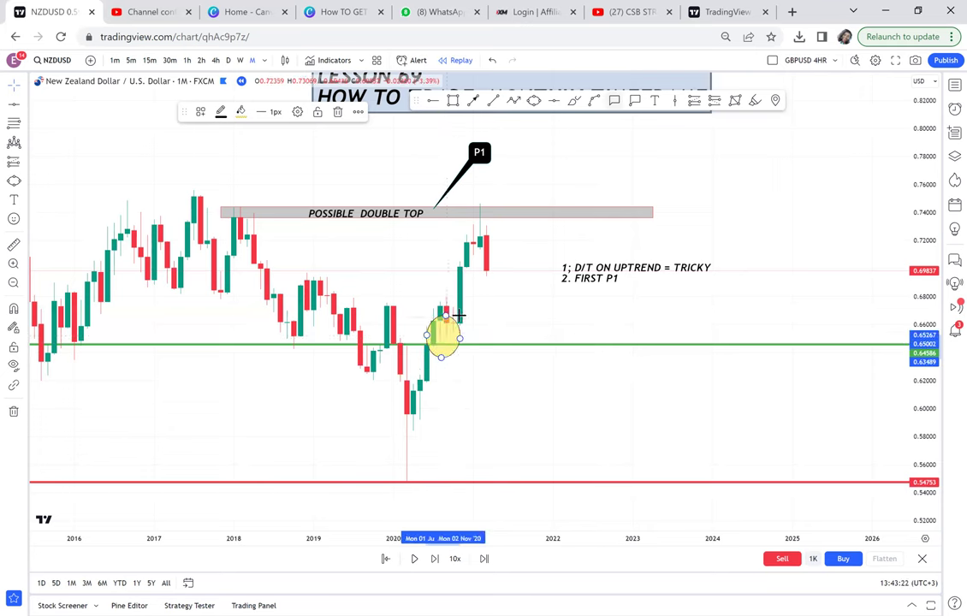
Add a callout reading "RBS" below the yellow ellipse, pointing at the retest of the green line
left_click(480, 367)
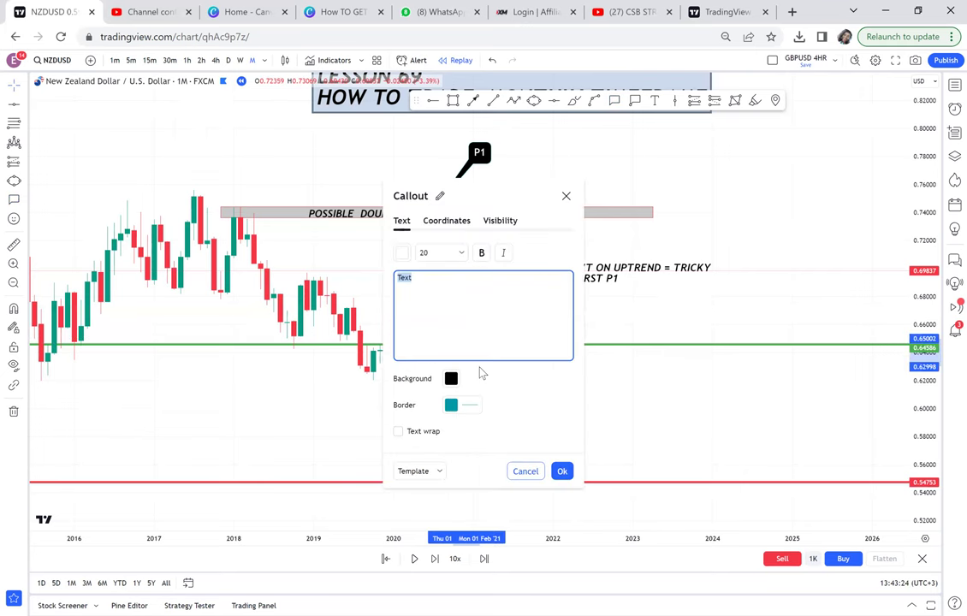
type("RBS")
left_click(624, 373)
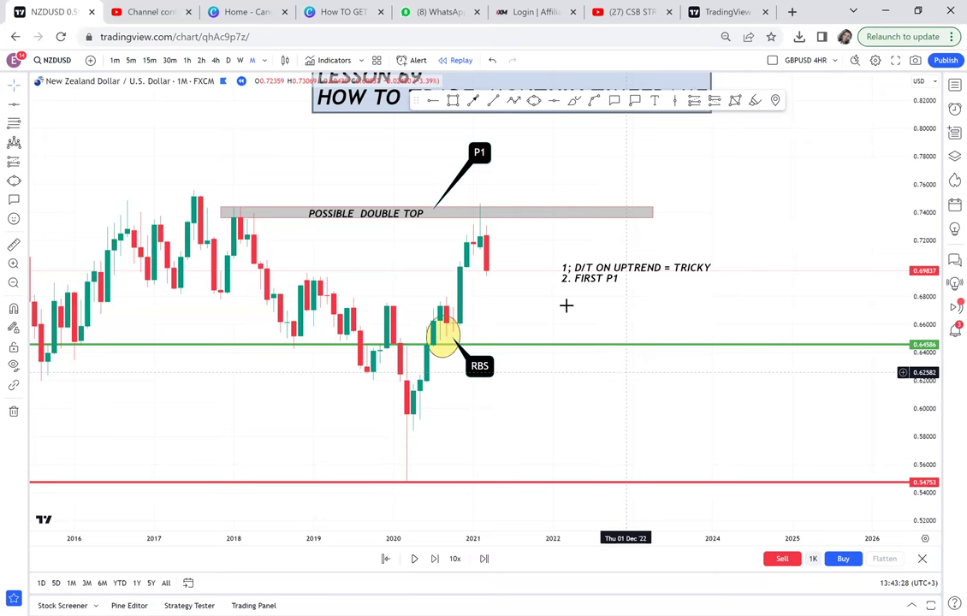
Add the third line "3. TIME FRAME ALIGNMENT" to the numbered text note
scroll(555, 262, "up", 1)
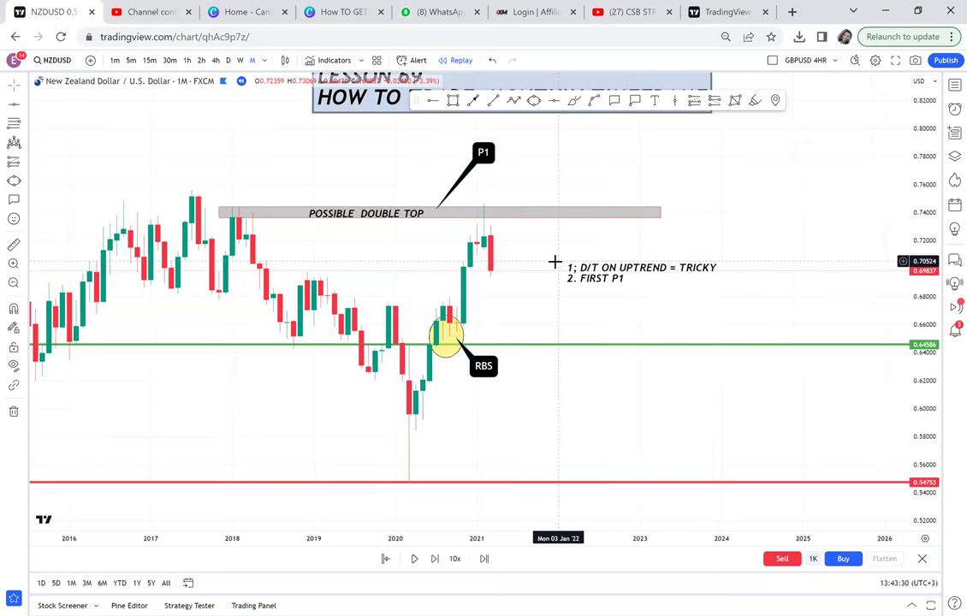
double_click(619, 275)
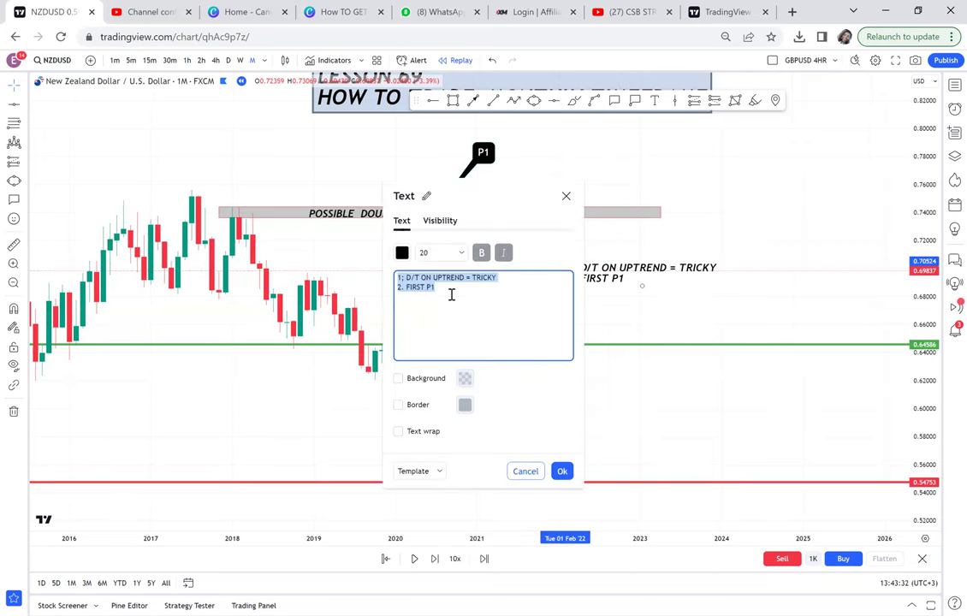
left_click(451, 294)
key("Return")
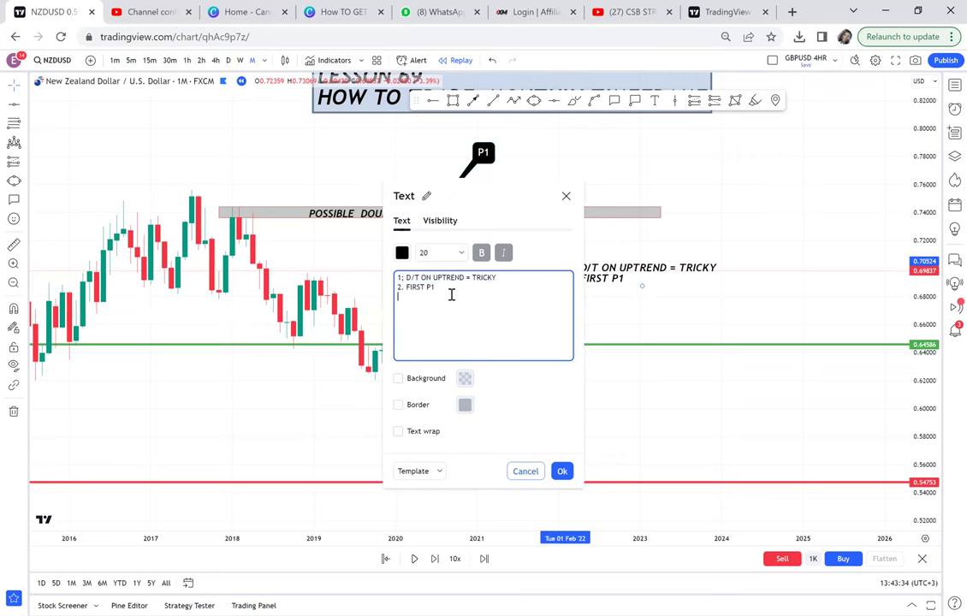
type("3. TIME FRAME")
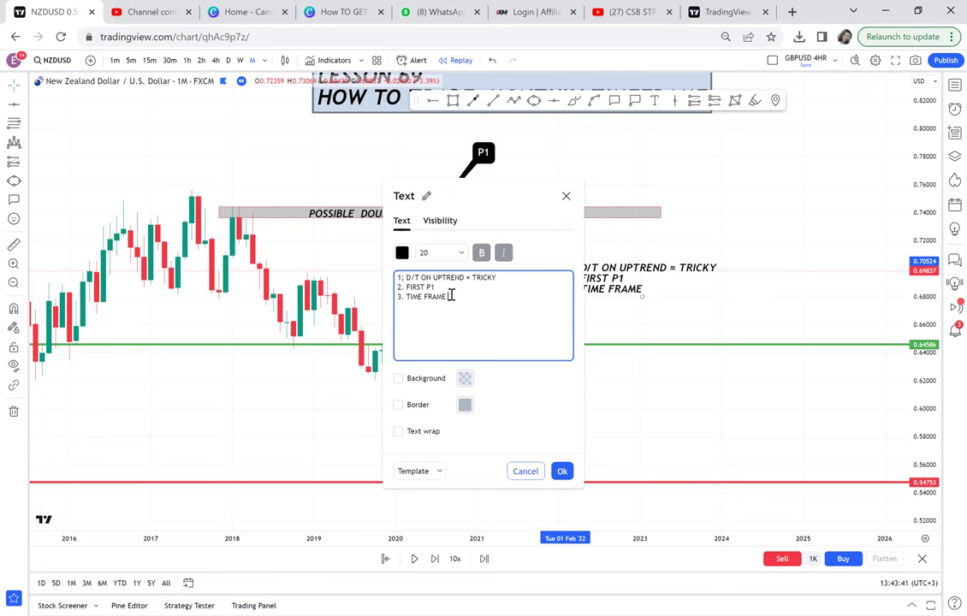
type(" ALIGNMENT")
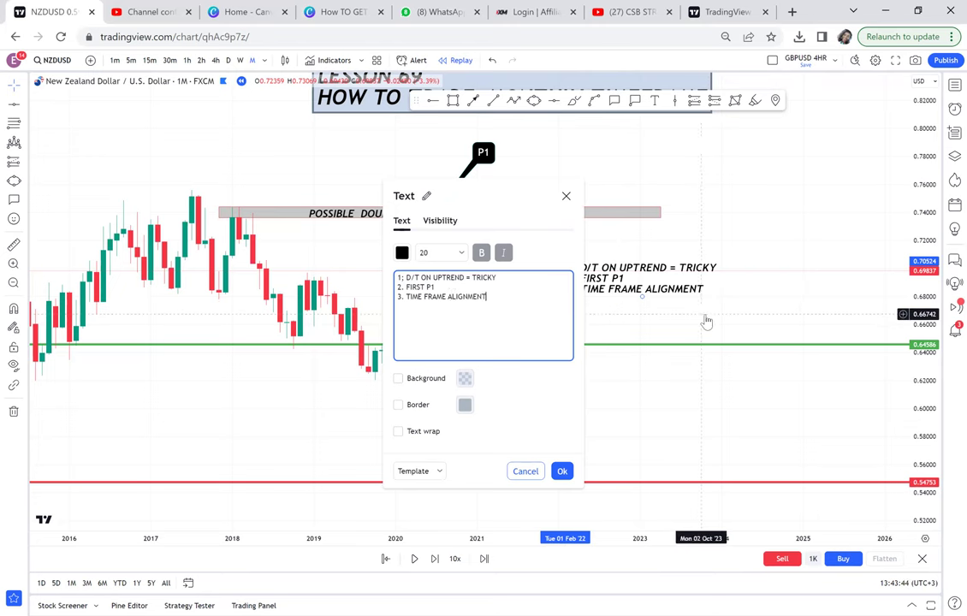
left_click(705, 317)
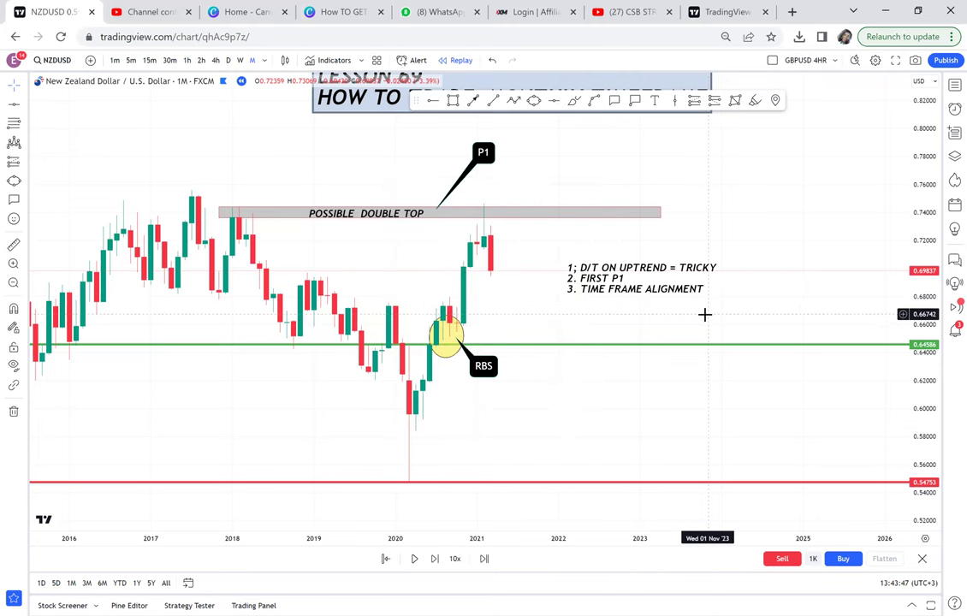
Add a text label reading "MONTHLY = SELL" in the empty chart area at about 0.765, near early 2024
left_click_drag(715, 269, 651, 280)
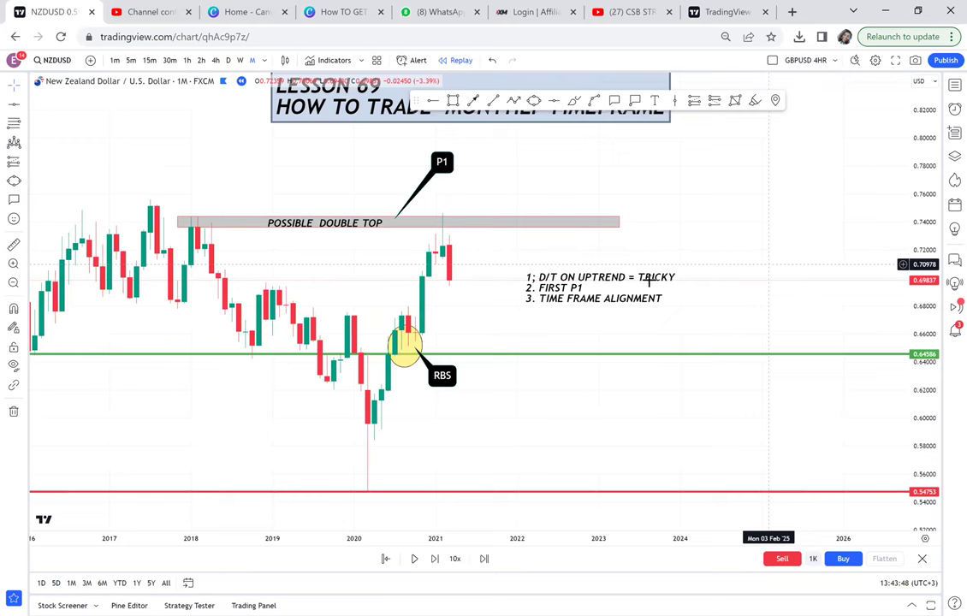
left_click(655, 101)
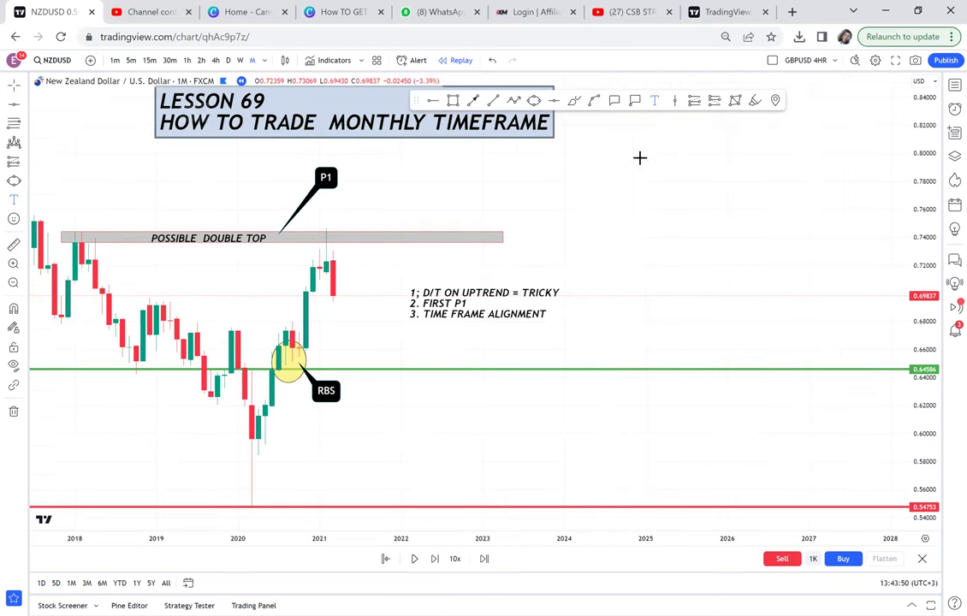
left_click(572, 207)
type("MONT")
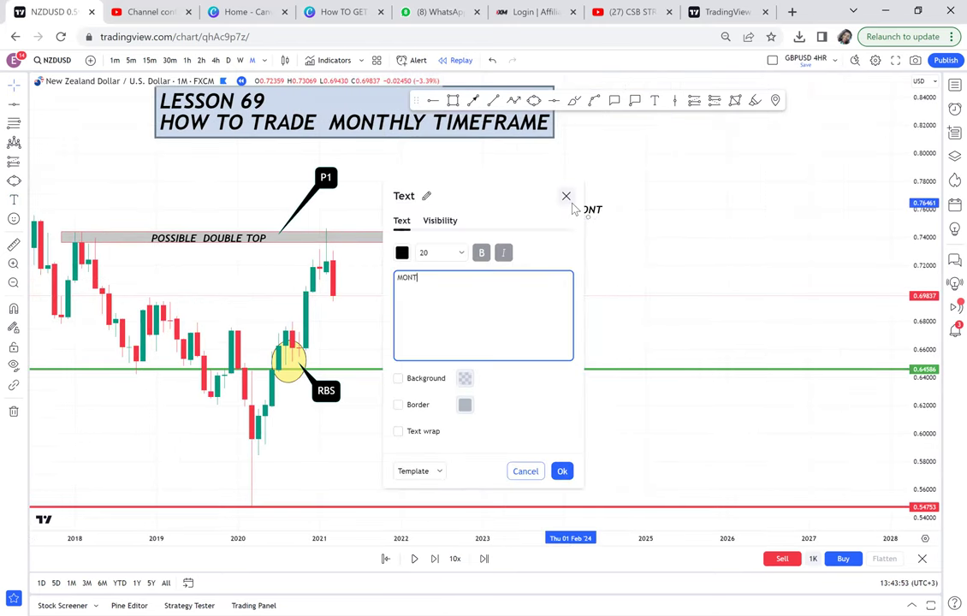
type("HLY = SELL")
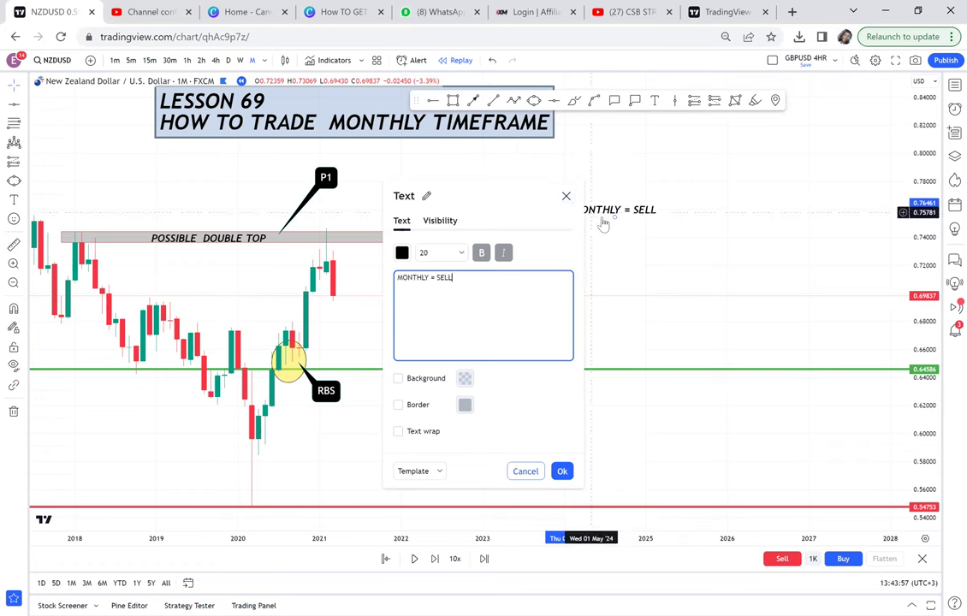
left_click(648, 268)
left_click_drag(648, 268, 798, 274)
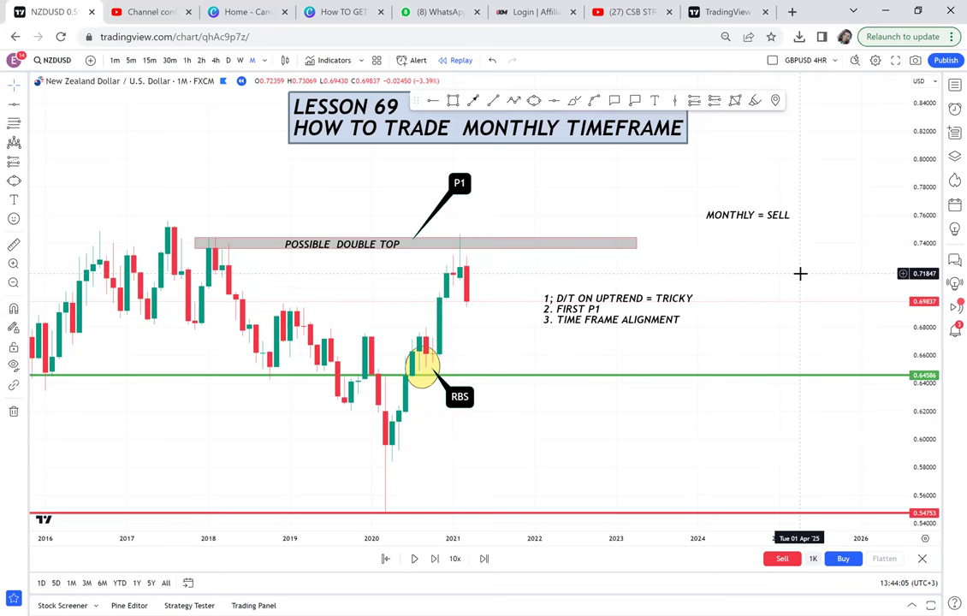
Switch the chart to the weekly timeframe and draw a rectangle over the topping range from about 0.746 down to 0.7096
left_click(240, 61)
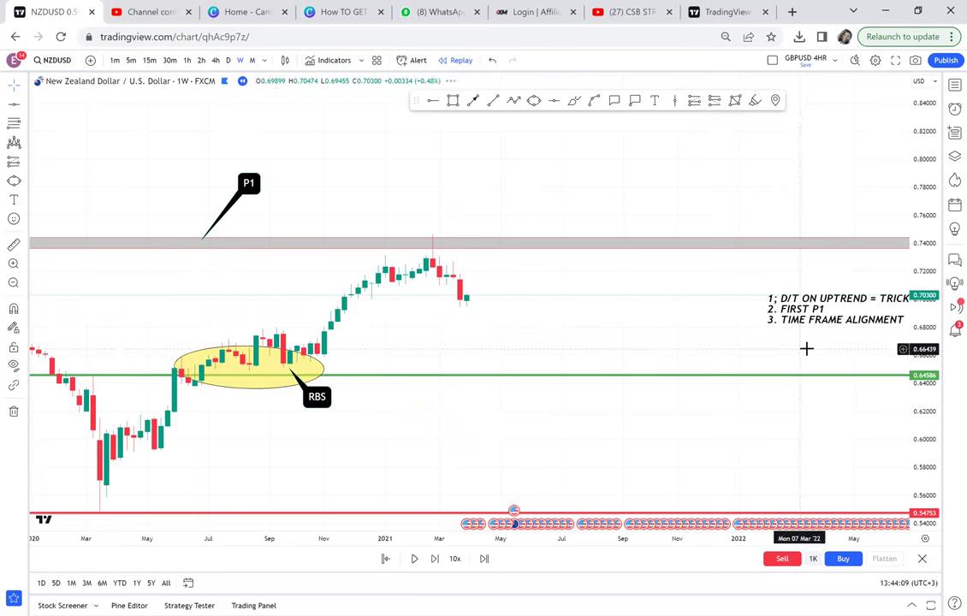
left_click_drag(931, 437, 865, 190)
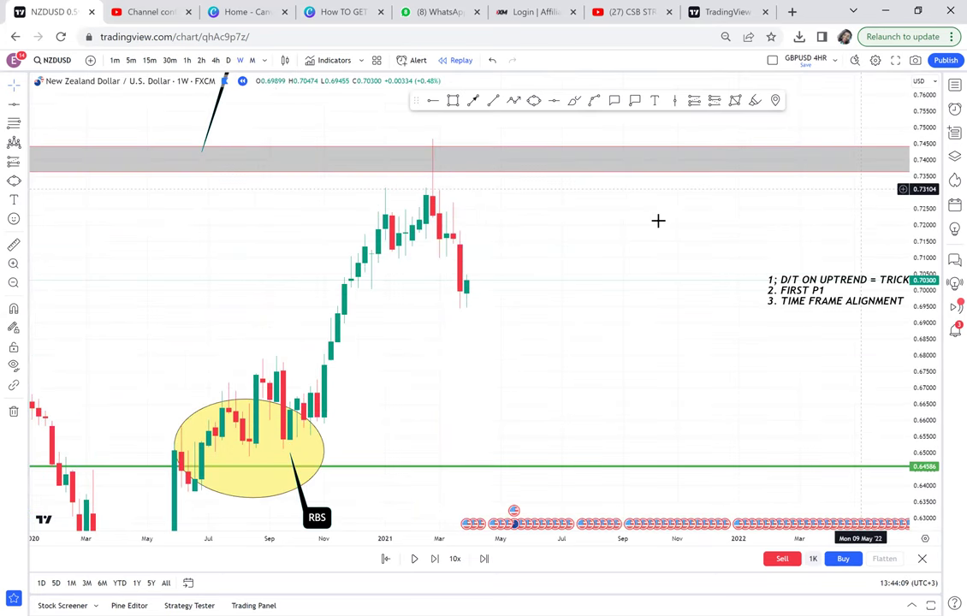
scroll(658, 220, "down", 2)
left_click(453, 106)
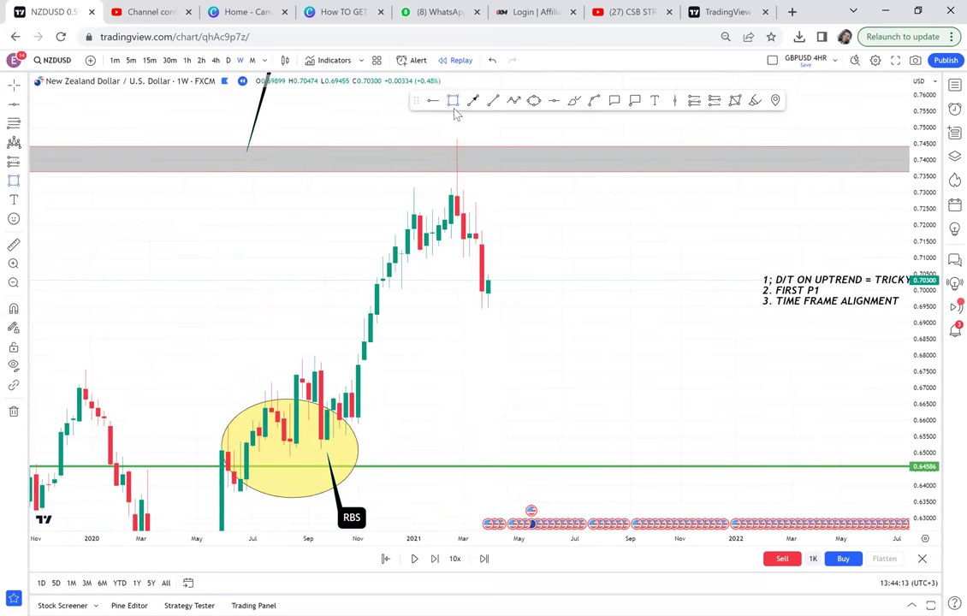
left_click(327, 141)
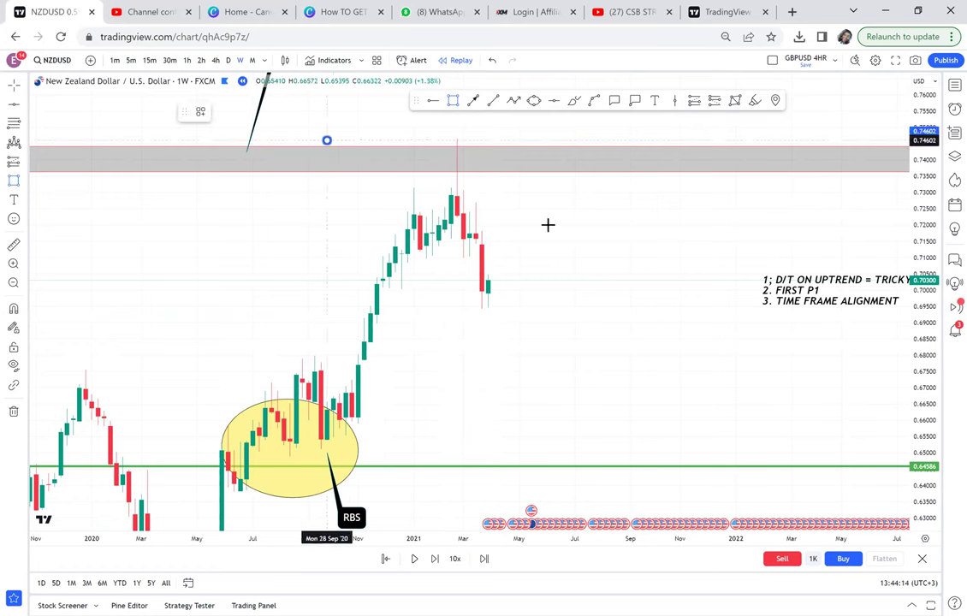
left_click(592, 259)
Draw a narrower rectangle of the same height inside the topping range and move it directly beneath the range's base
left_click(453, 102)
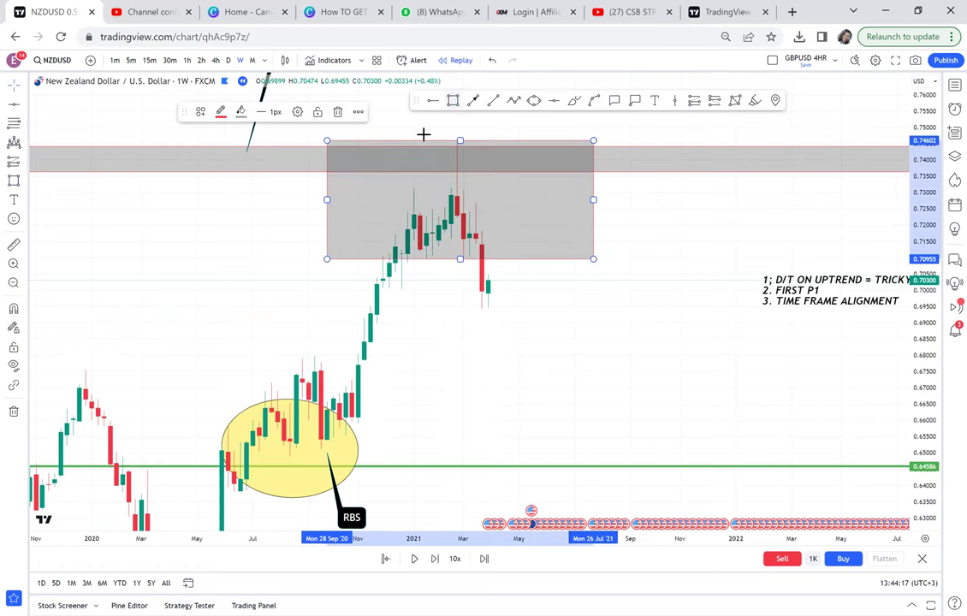
left_click(396, 140)
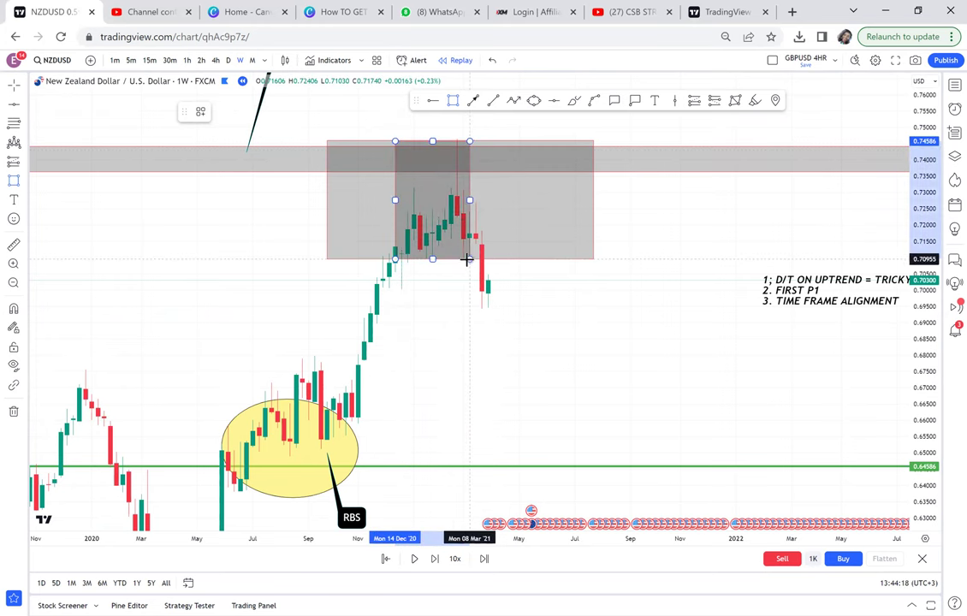
left_click(469, 259)
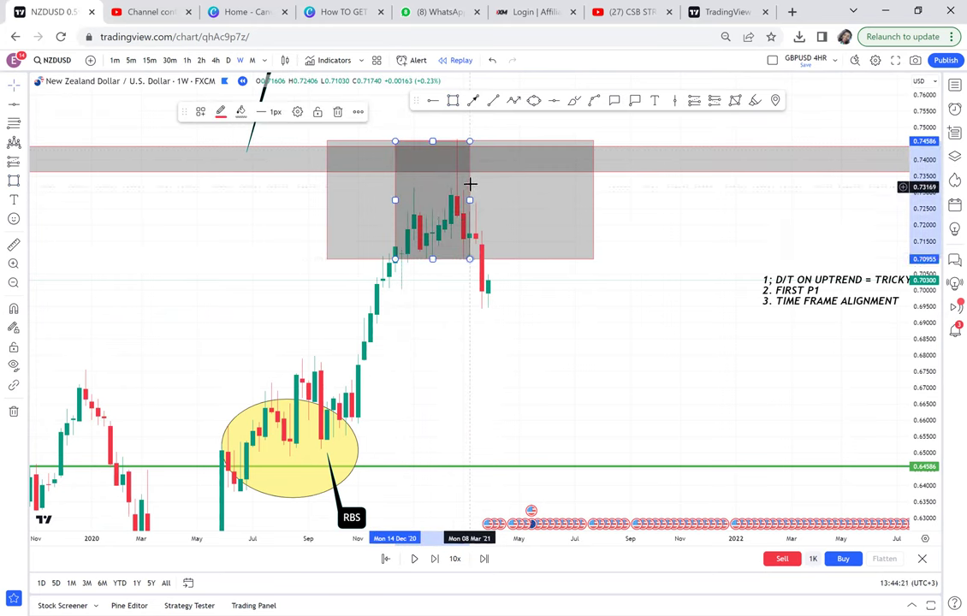
left_click_drag(470, 199, 476, 317)
Place a horizontal ray at about 0.6728 on the lower rectangle's base and measure the drop from the topping range's base
left_click(439, 112)
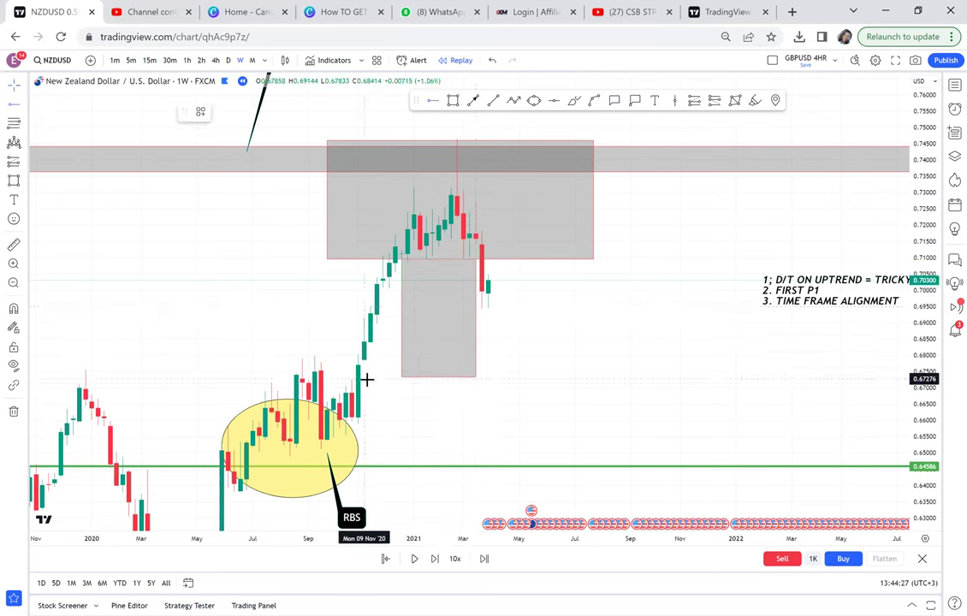
key("alt+j")
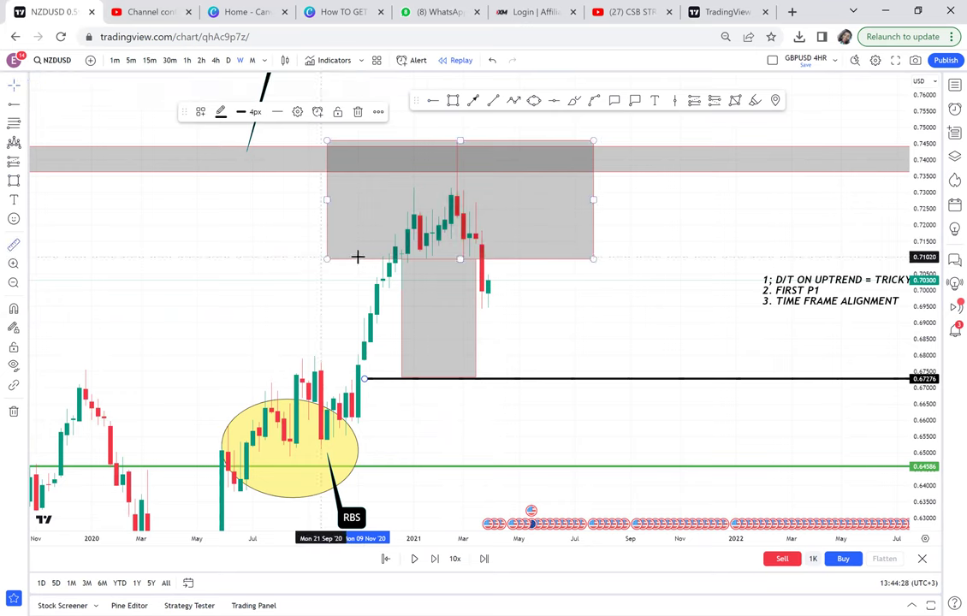
left_click(359, 257, "shift")
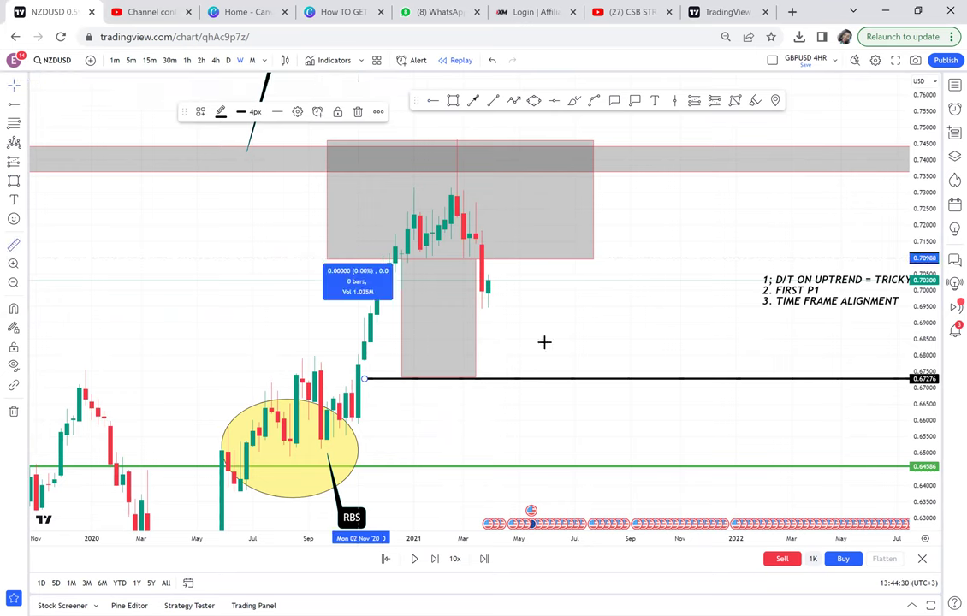
left_click(600, 378)
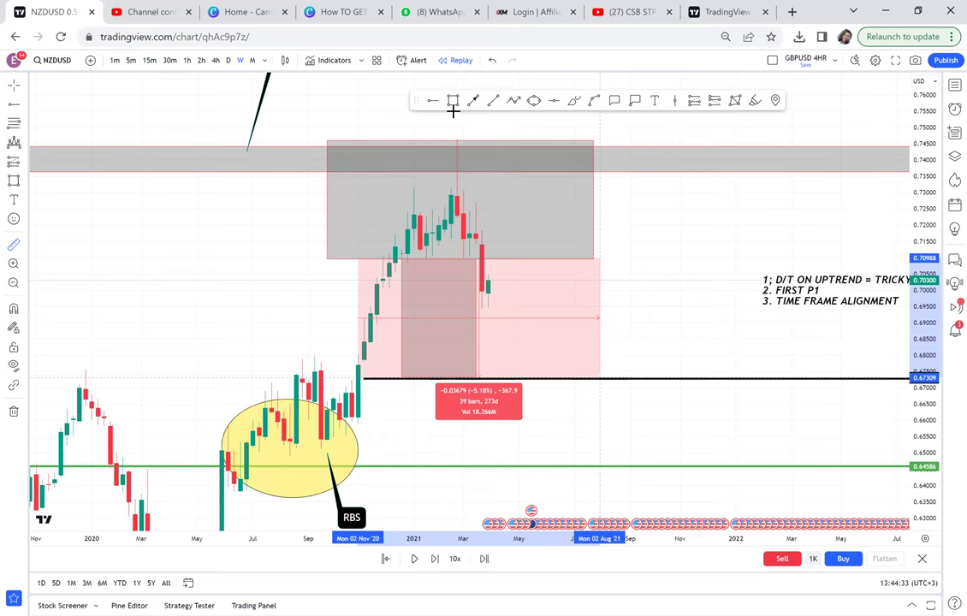
Place a horizontal ray at about 0.692 below the latest weekly low and narrow the lower rectangle to a slim column
left_click(431, 317)
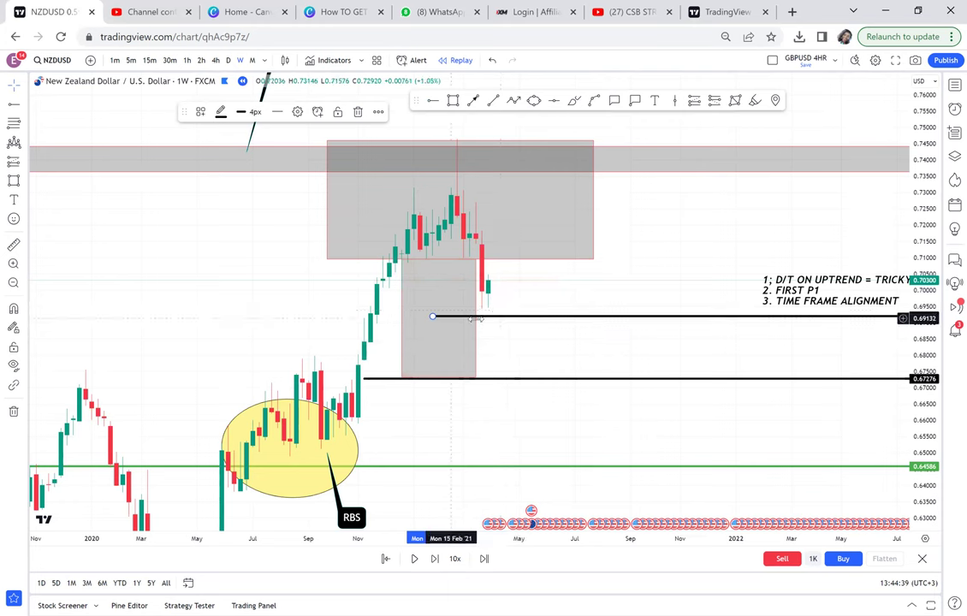
left_click_drag(474, 316, 413, 316)
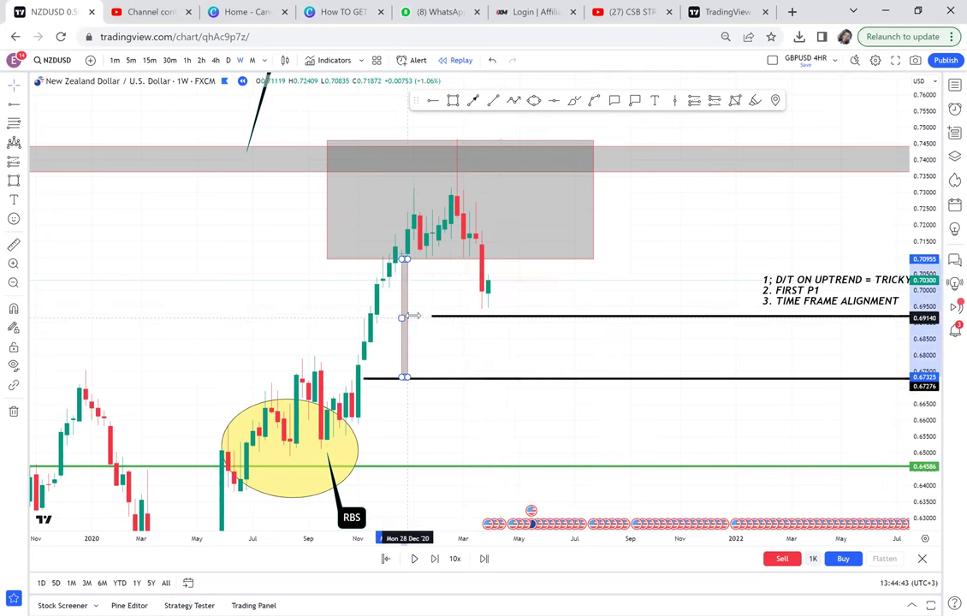
Sketch red brush strokes around the latest weekly candles, pointing back toward the late-2020 rise
left_click_drag(640, 278, 650, 233)
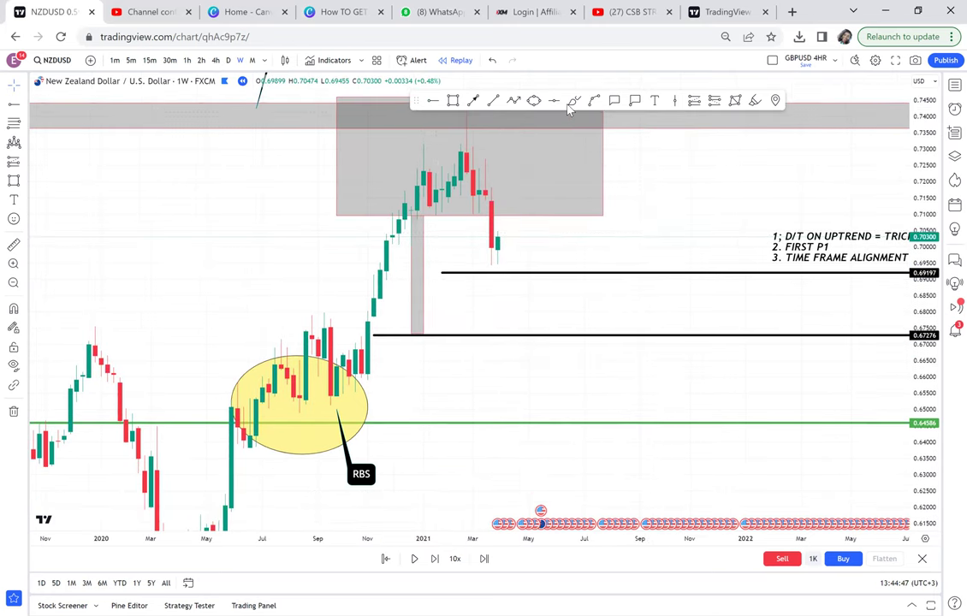
mouse_move(387, 262)
left_mouse_down()
mouse_move(489, 251)
mouse_move(473, 231)
mouse_move(466, 270)
left_mouse_up()
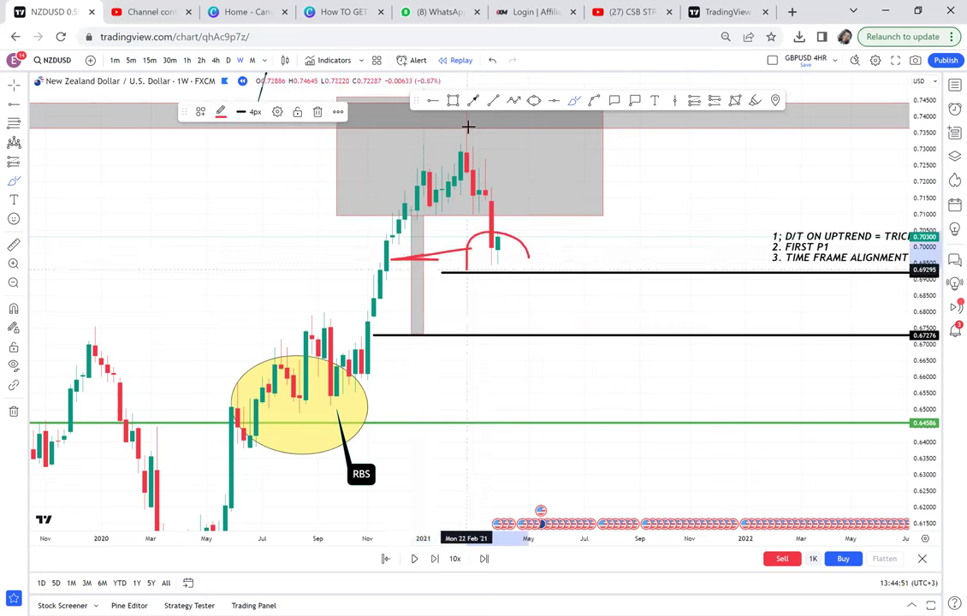
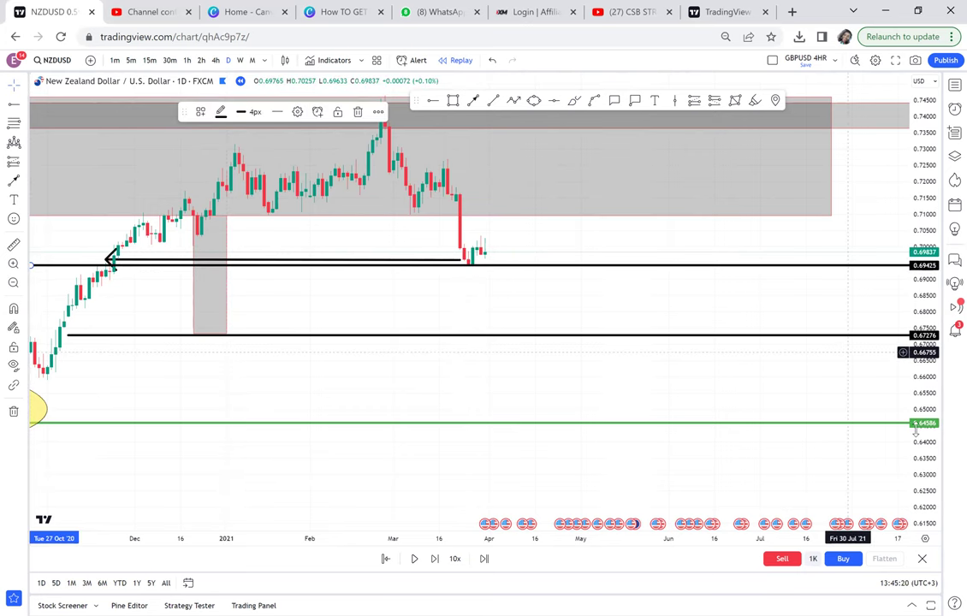
Delete the black arrow just above the 0.69425 ray on the daily chart
left_click_drag(870, 223, 856, 172)
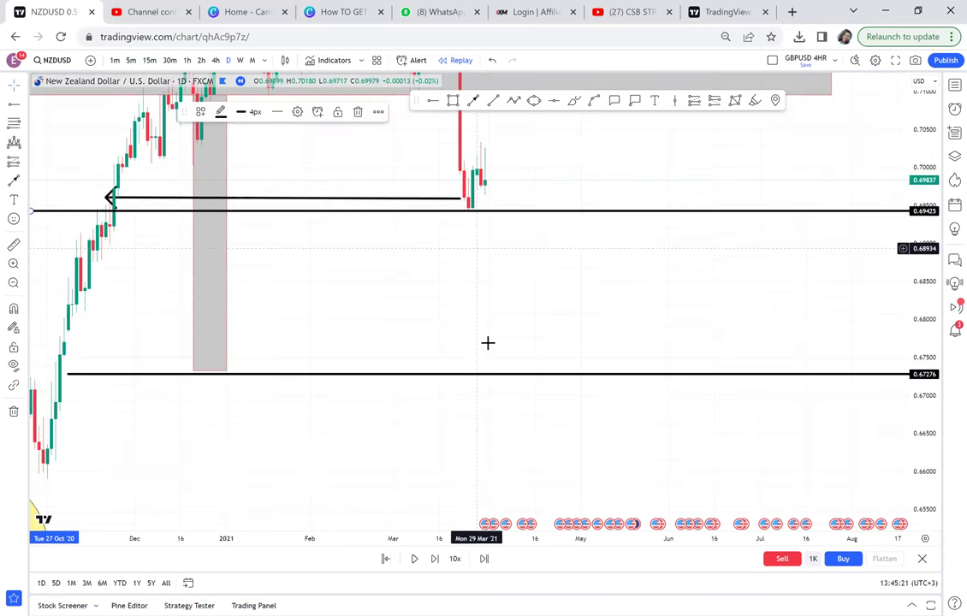
left_click_drag(347, 214, 390, 295)
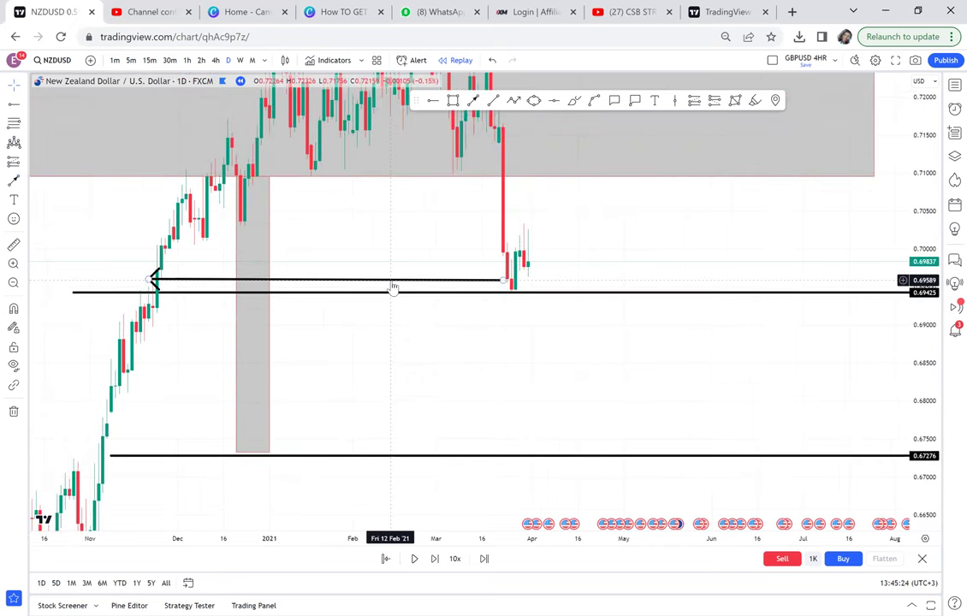
left_click(393, 282)
key("Delete")
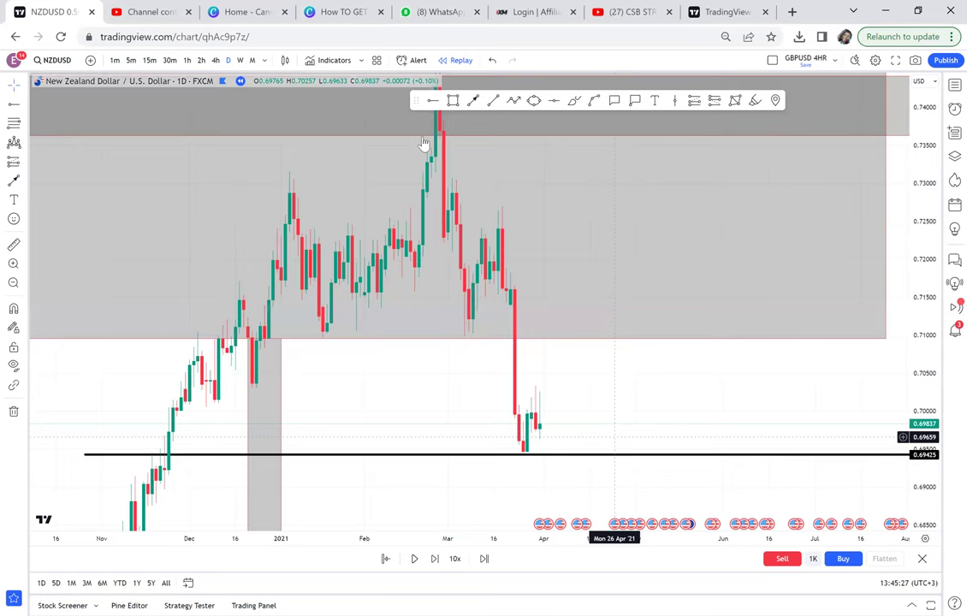
Circle the November 2020 candles at the 0.69425 ray and sketch a projected price fall to the lower ray with the brush
left_click_drag(495, 411, 451, 276)
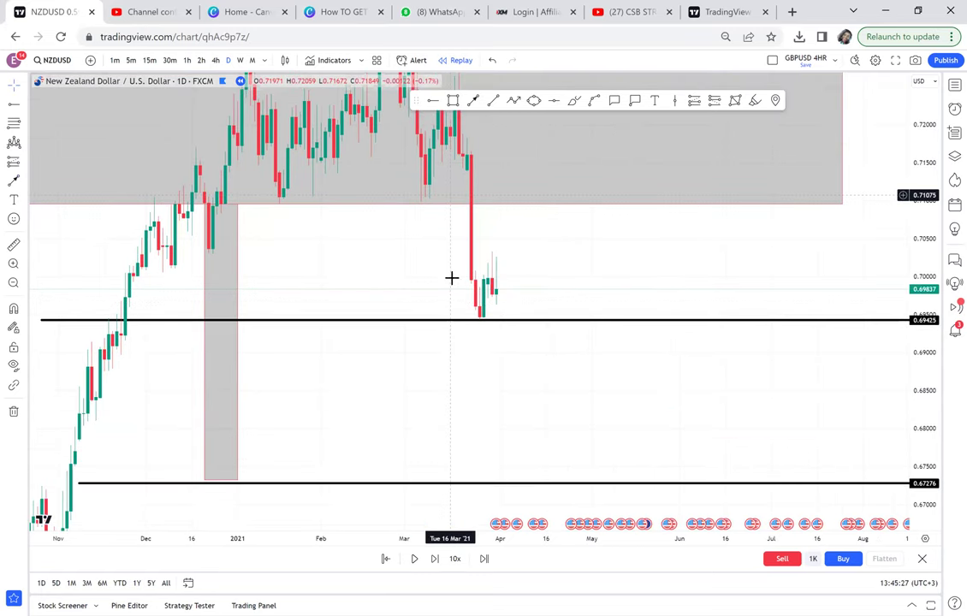
left_click(574, 103)
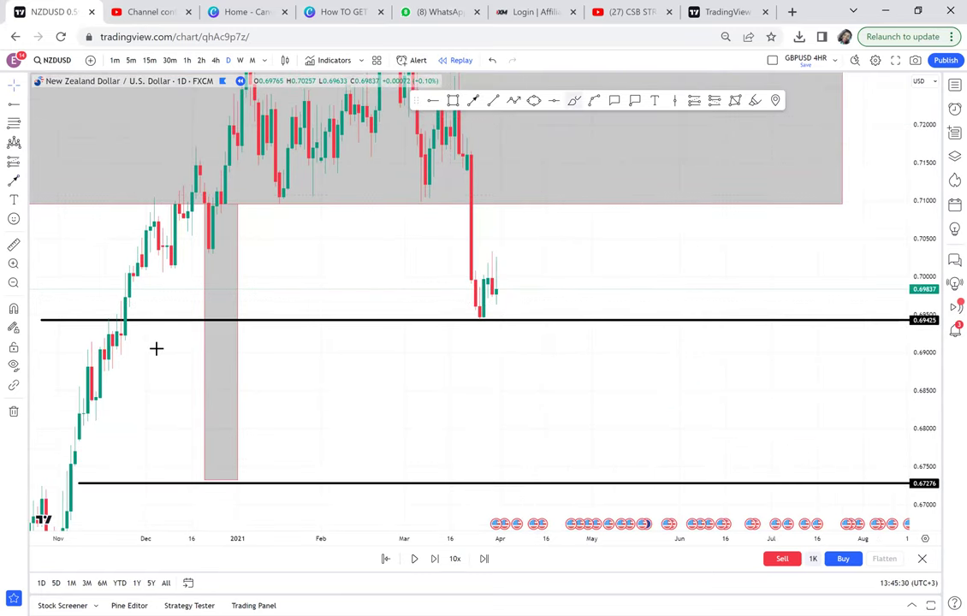
mouse_move(158, 345)
left_mouse_down()
mouse_move(138, 337)
mouse_move(105, 252)
left_mouse_up()
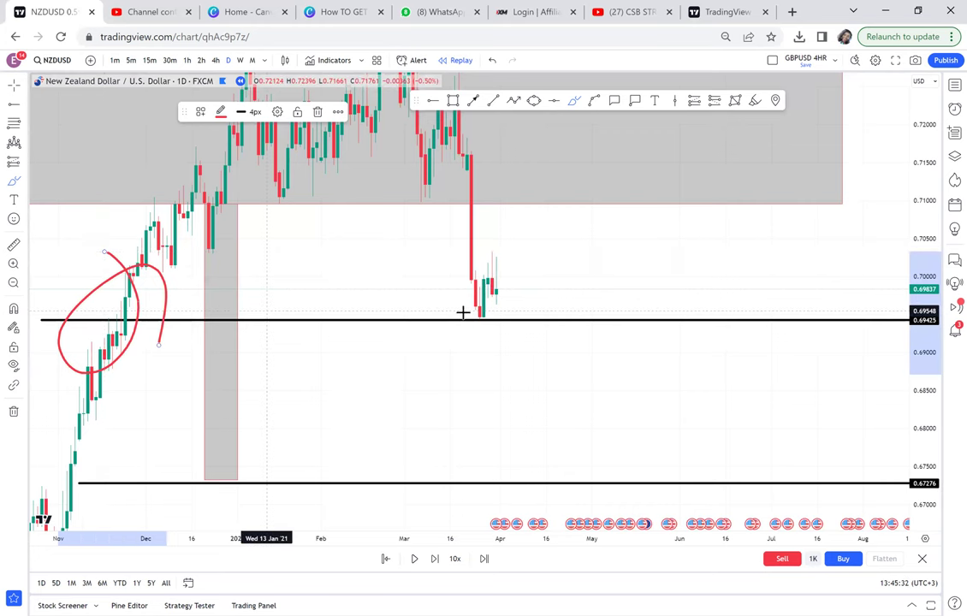
mouse_move(505, 300)
left_mouse_down()
mouse_move(611, 415)
mouse_move(634, 473)
left_mouse_up()
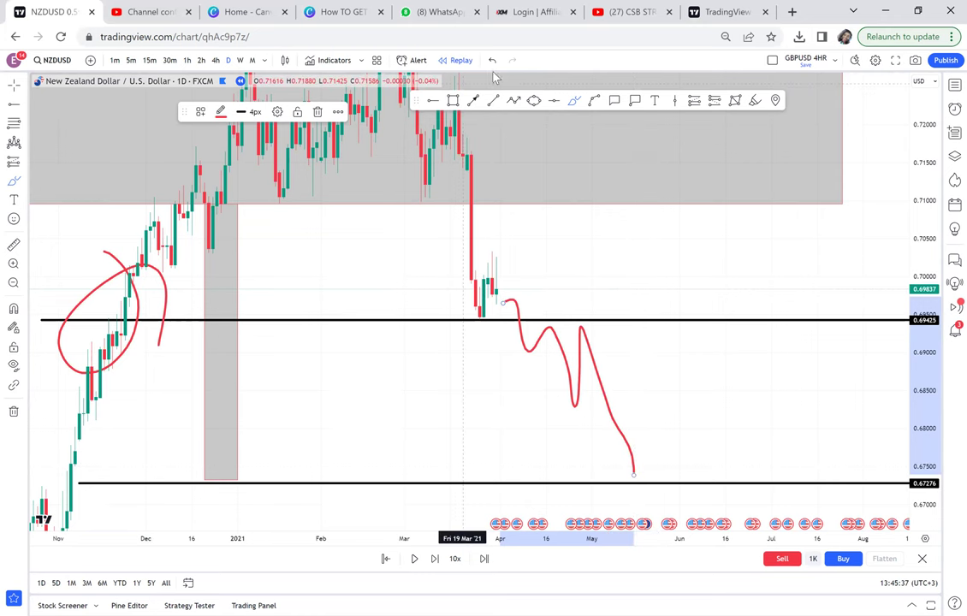
Undo the brush sketches and switch the chart to the 4-hour timeframe
left_click(492, 69)
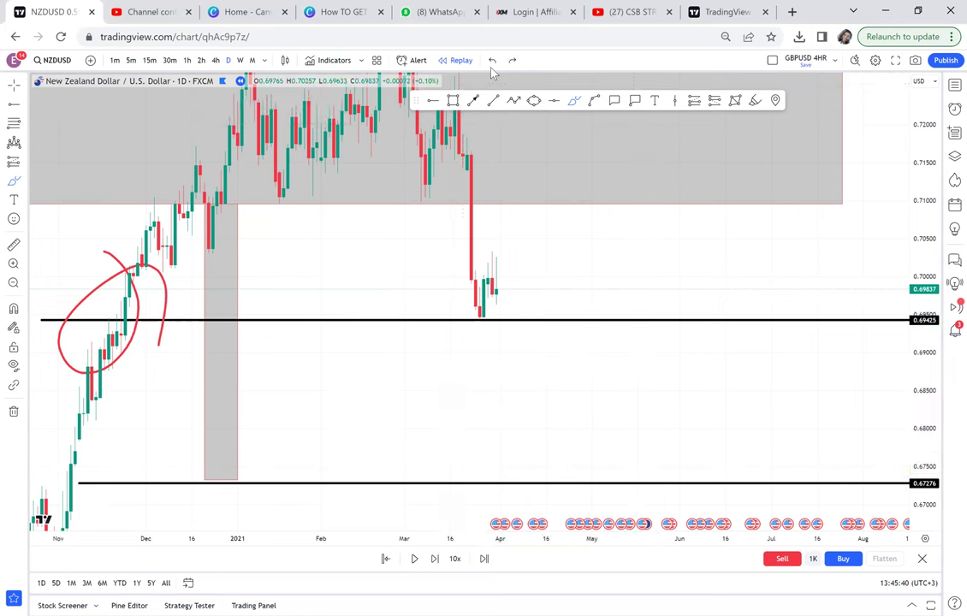
left_click(493, 68)
left_click(492, 68)
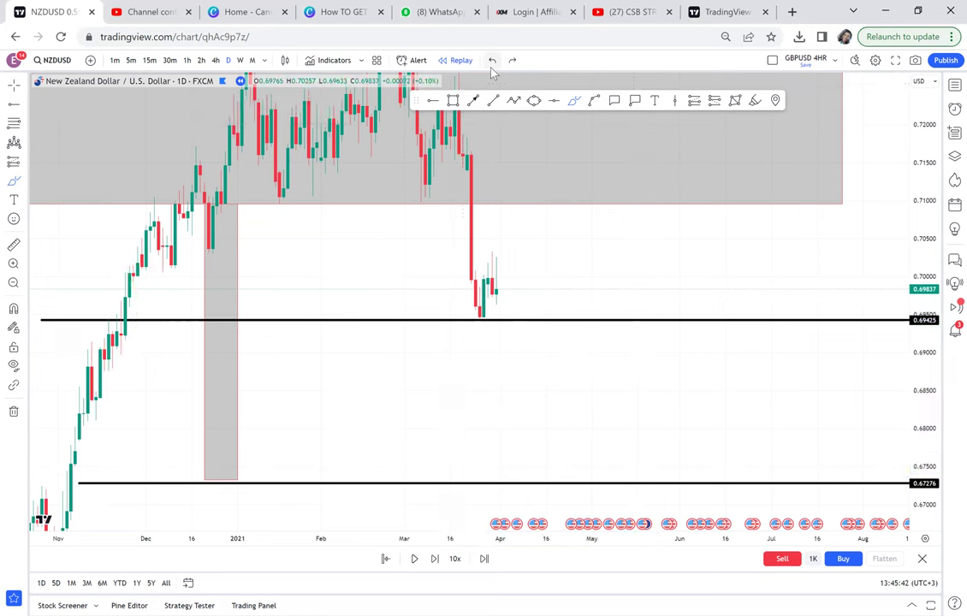
left_click(215, 61)
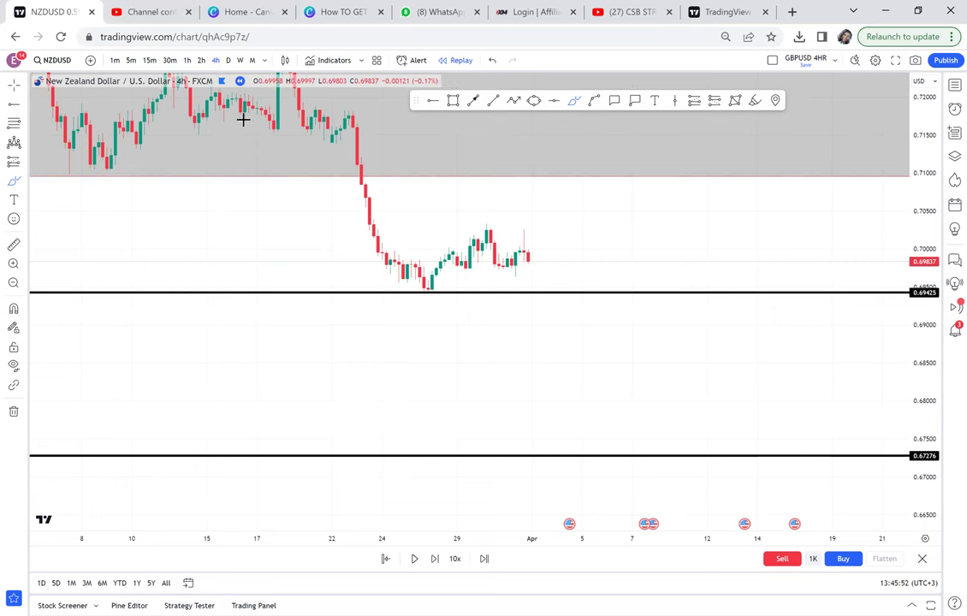
left_click(436, 103)
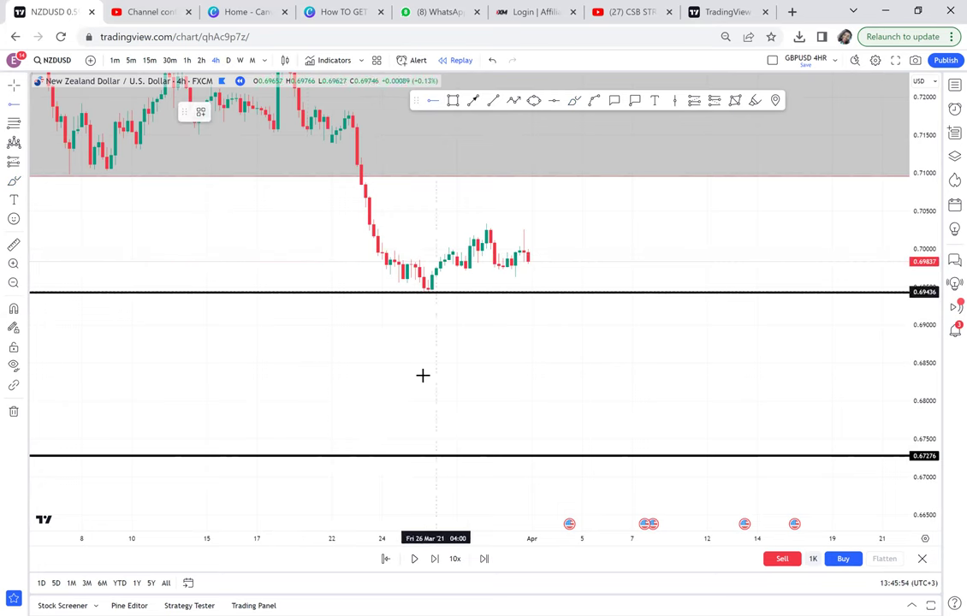
left_click(422, 379)
key("Delete")
Replace the black 0.69425 ray with a red horizontal line at about 0.6945 through the late-November 2020 candles
scroll(422, 377, "down", 5)
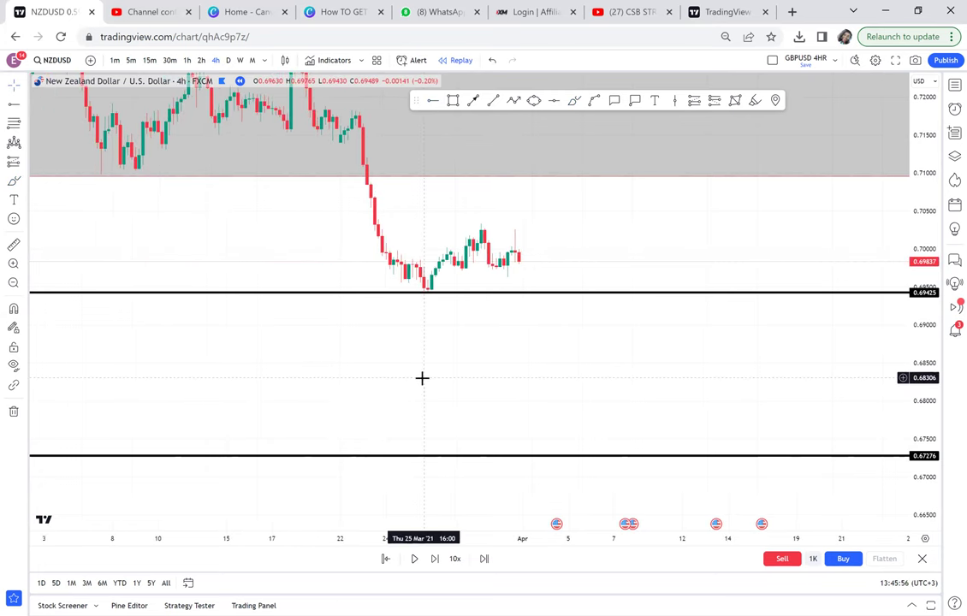
left_click_drag(214, 369, 591, 340)
scroll(591, 340, "down", 5)
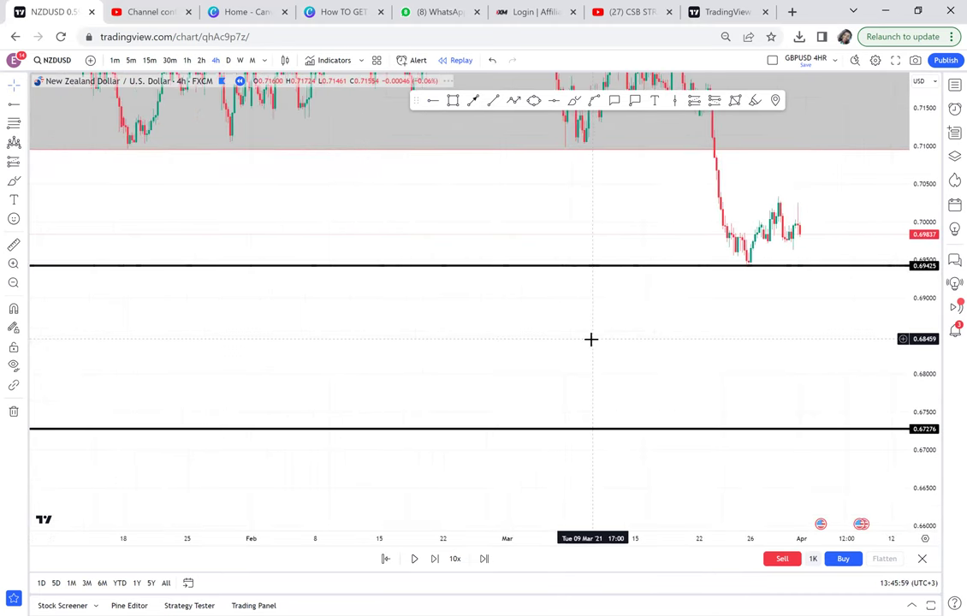
scroll(590, 340, "down", 1)
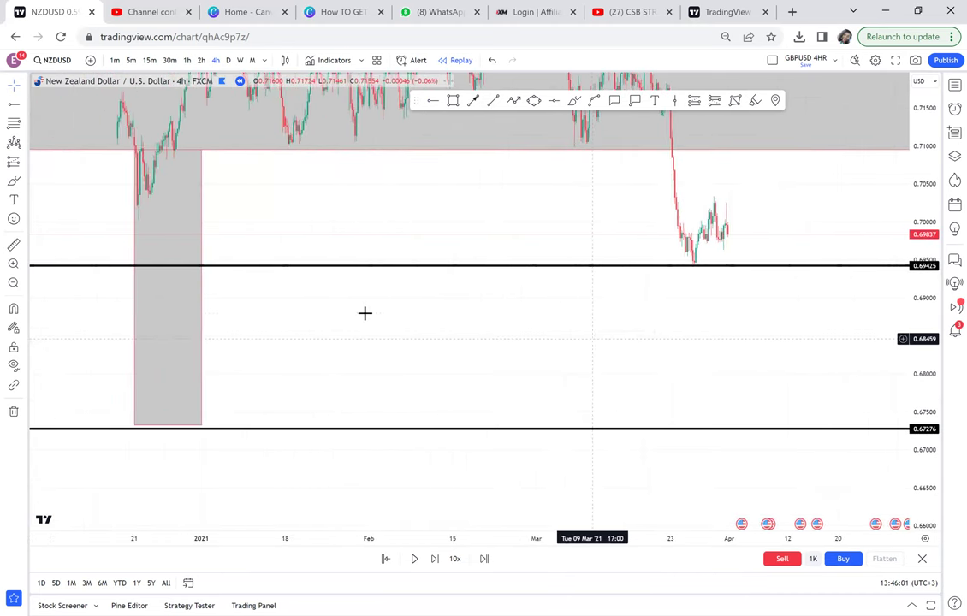
left_click_drag(426, 309, 547, 304)
scroll(547, 304, "down", 1)
scroll(547, 304, "down", 1)
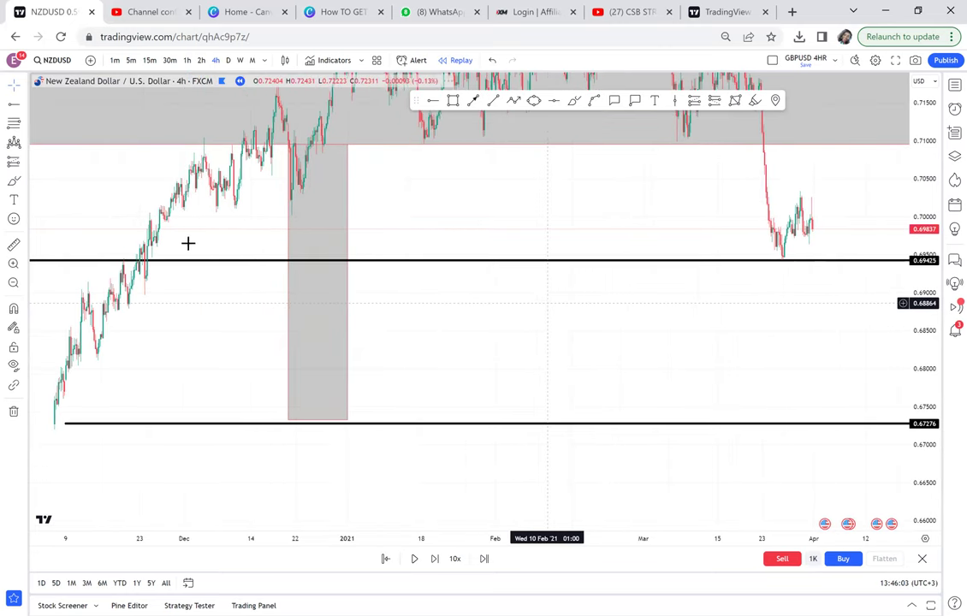
left_click(13, 264)
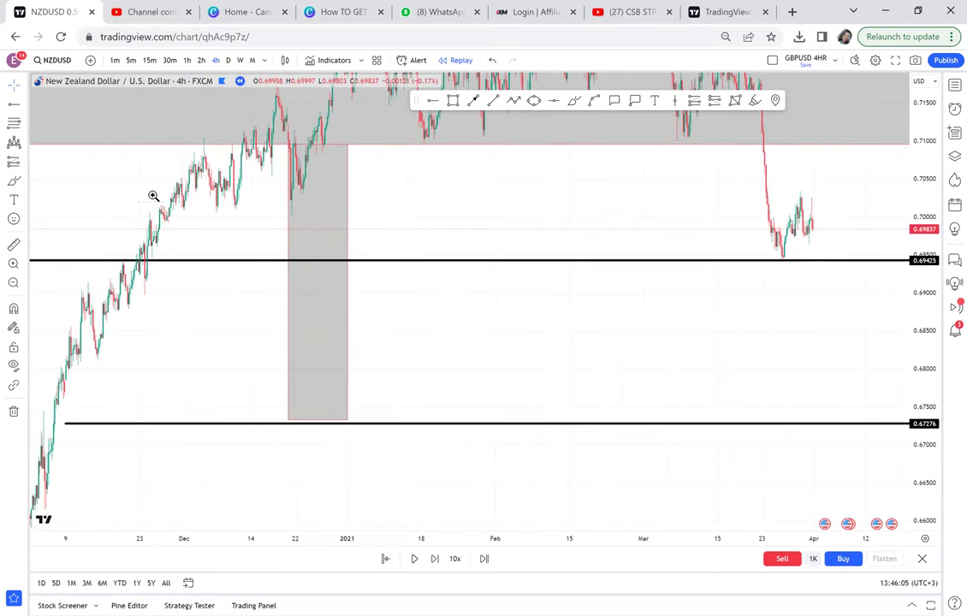
left_click_drag(89, 181, 288, 351)
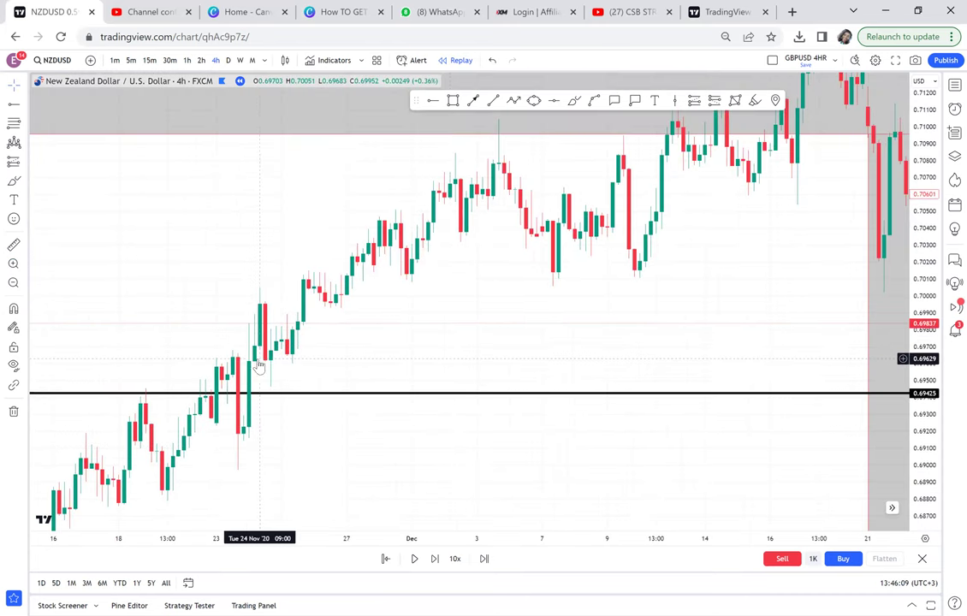
left_click(309, 394)
key("Delete")
left_click(553, 105)
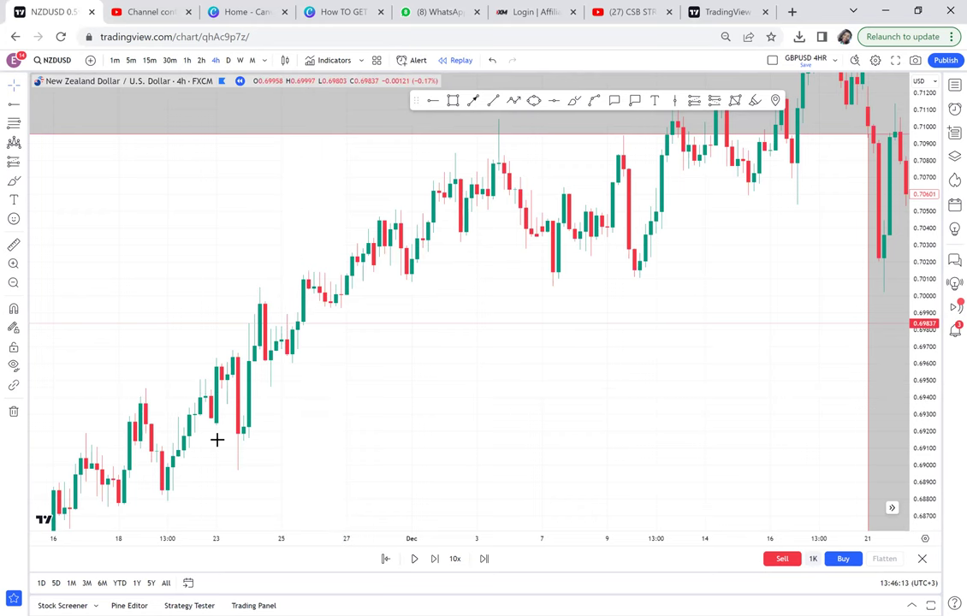
left_click(209, 389)
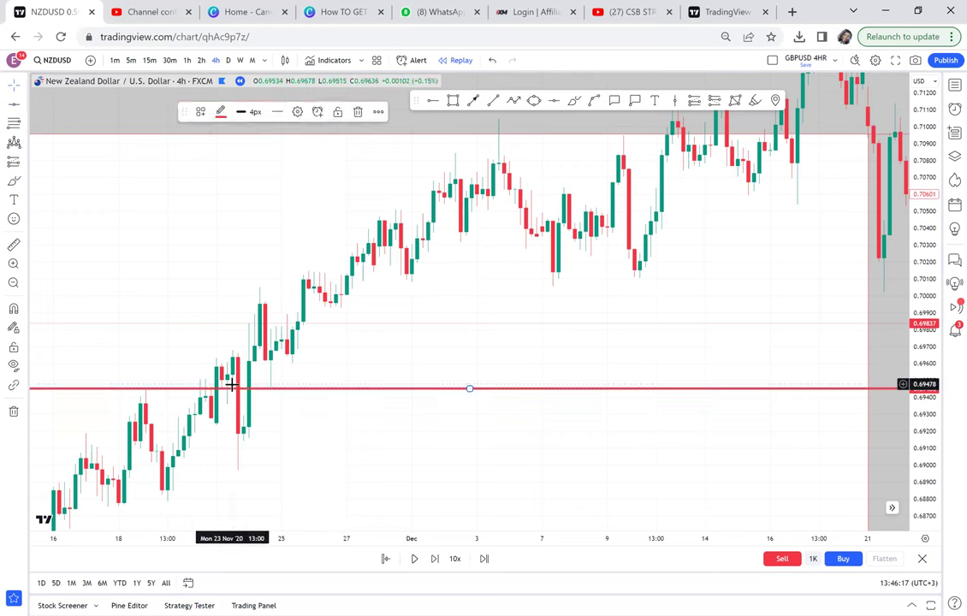
Move the red horizontal line to 0.69472 and add a second red horizontal line at 0.69610 above it
left_click_drag(252, 383, 281, 378)
left_click(288, 381)
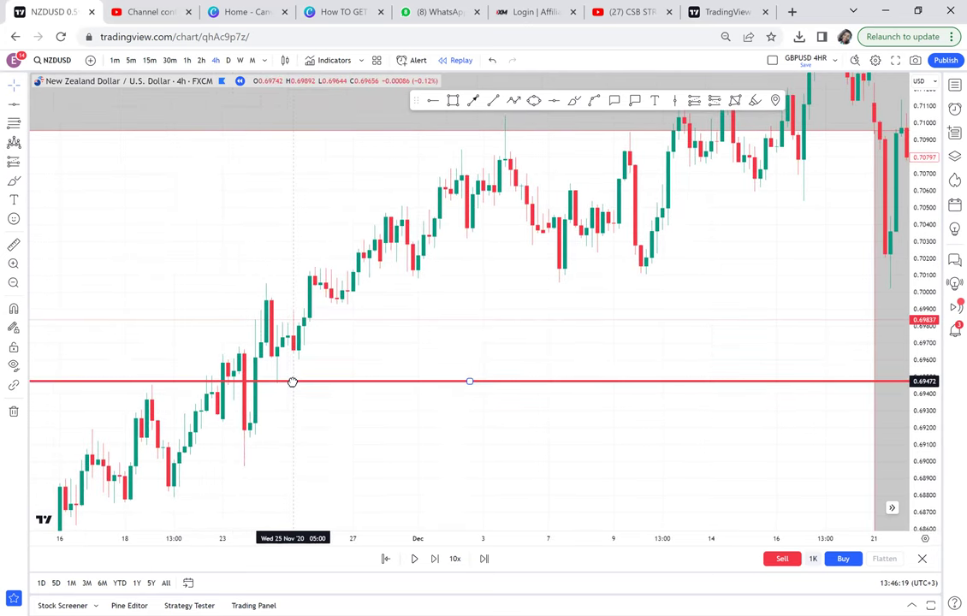
left_click(555, 101)
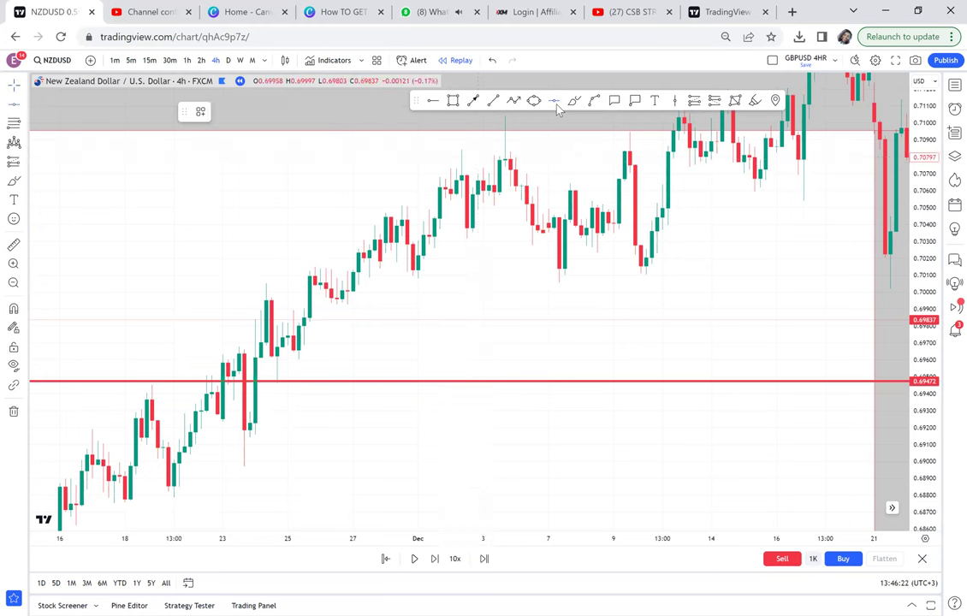
left_click(241, 358)
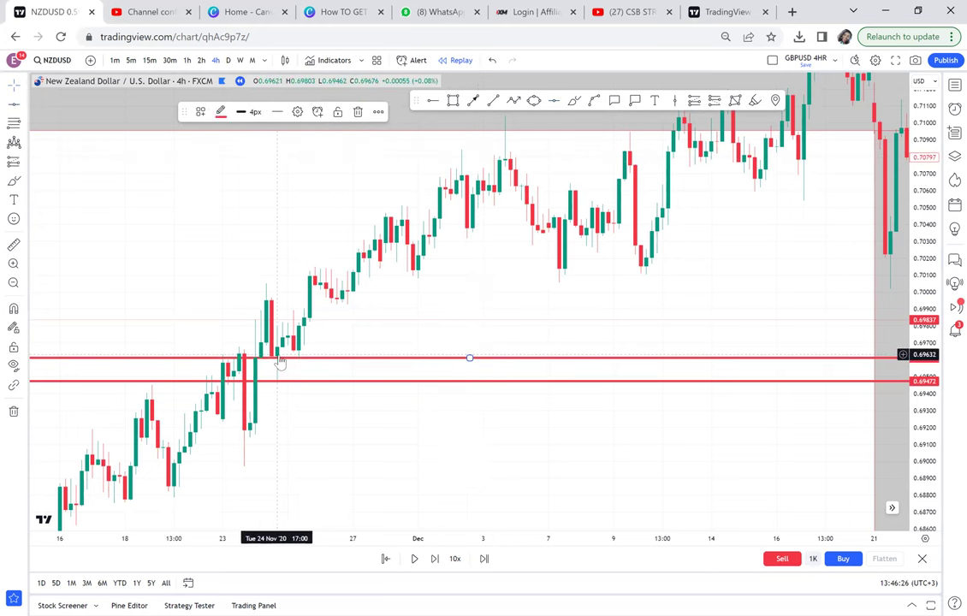
Shade the zone between the two red lines with a rectangle starting 23 November 2020 and circle the 24–25 November candles with an ellipse
left_click(454, 102)
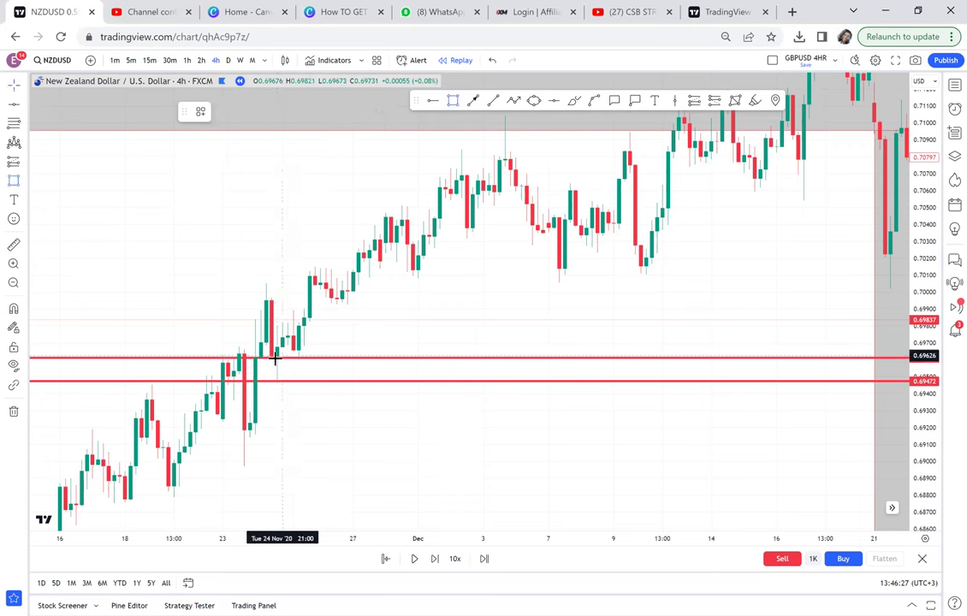
left_click(896, 379)
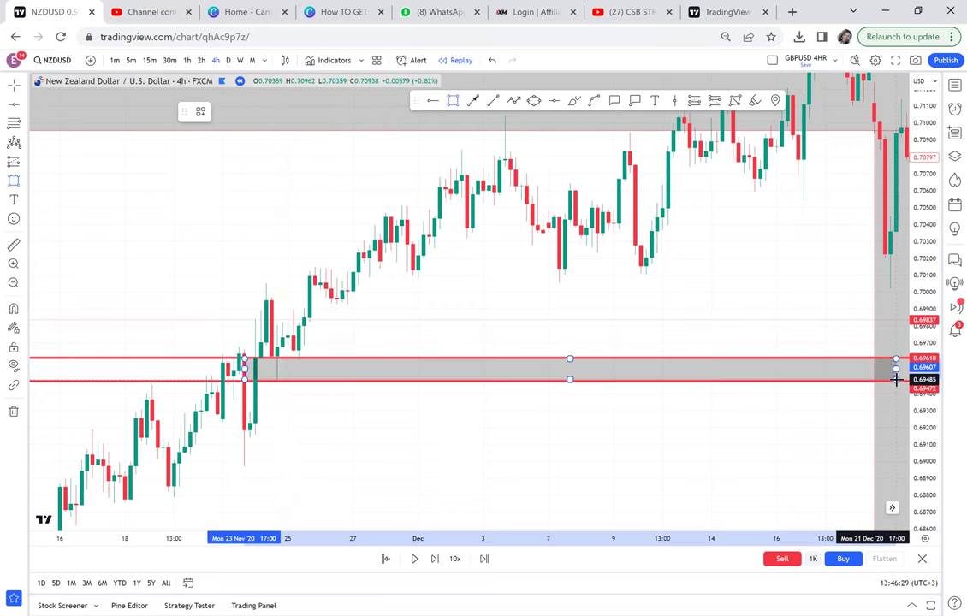
left_click(534, 101)
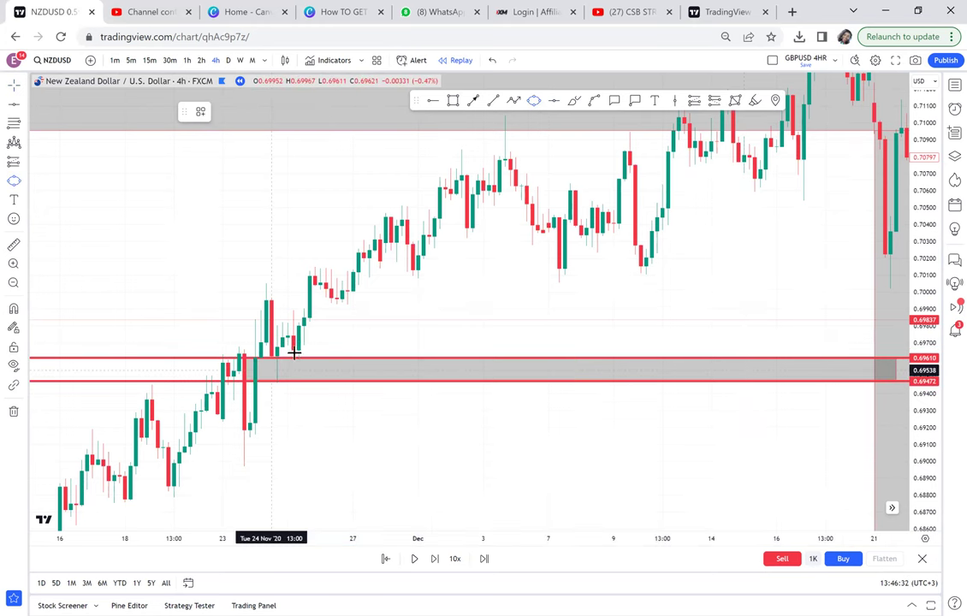
left_click(261, 372)
left_click(294, 353)
left_click(309, 362)
Extend the zone rectangle to about 7 January 2021 and delete the tall grey rectangle spanning 21 December 2020 to early January 2021
left_click_drag(543, 309, 206, 330)
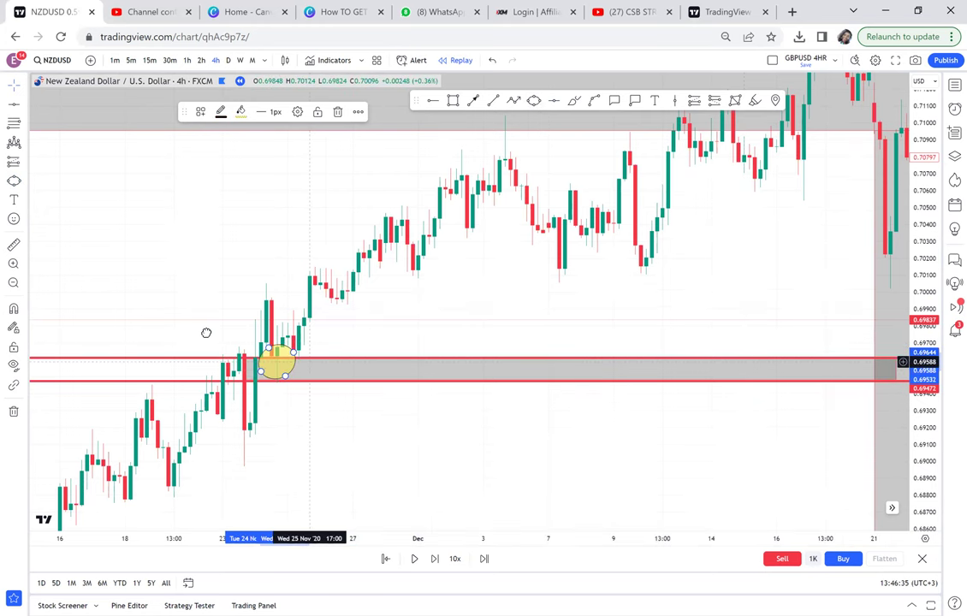
left_click_drag(484, 387, 825, 345)
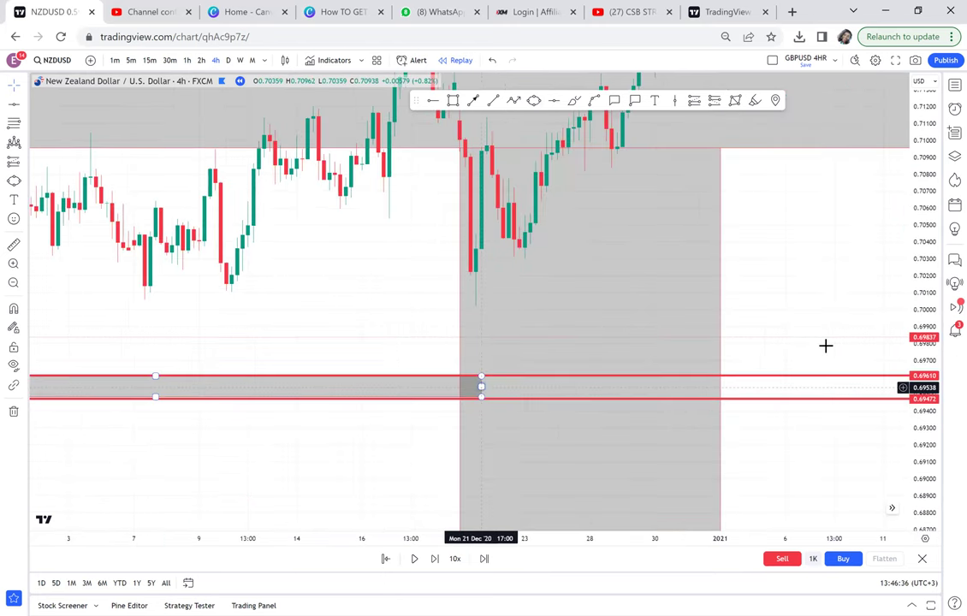
left_click(721, 296)
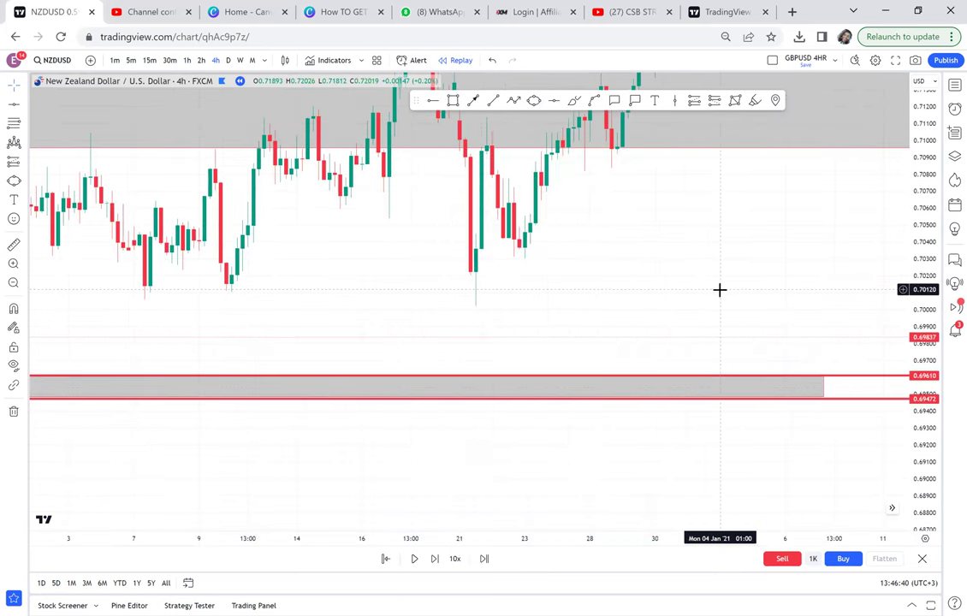
Extend the rectangle between the red lines past the late-March 2021 low to 21 April 2021
left_click_drag(721, 289, 193, 326)
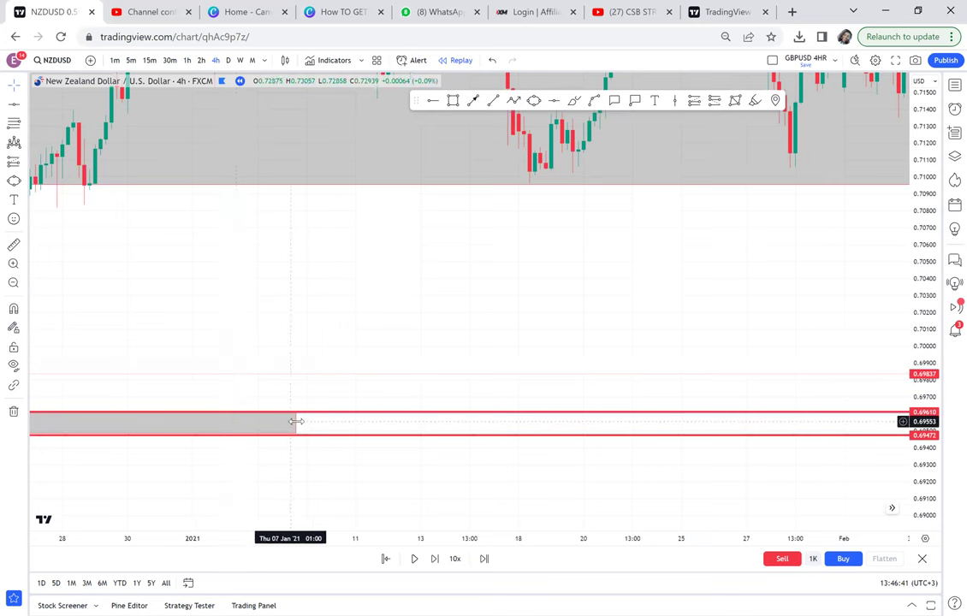
scroll(843, 370, "left", 4)
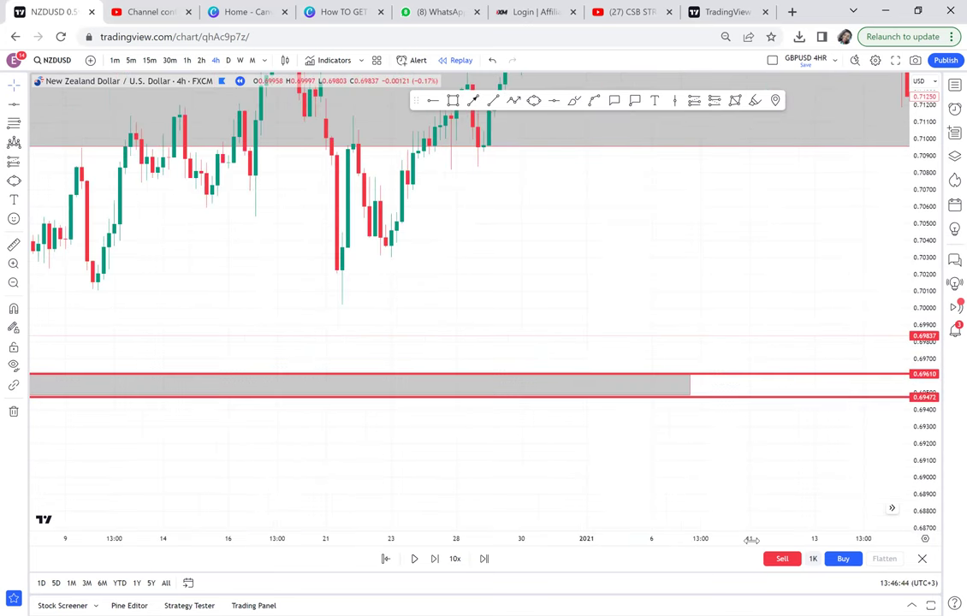
left_click_drag(423, 530, 942, 499)
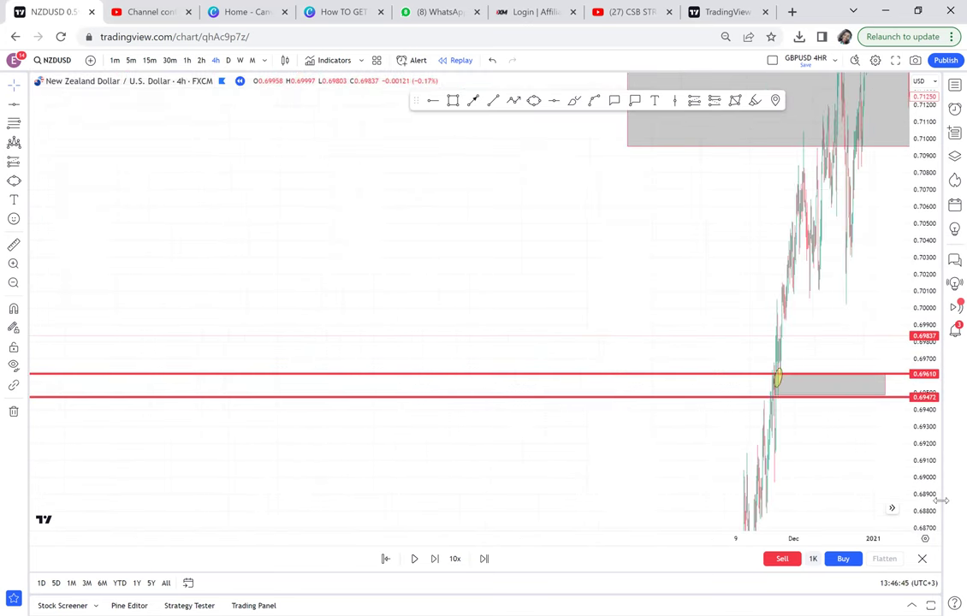
scroll(359, 466, "right", 4)
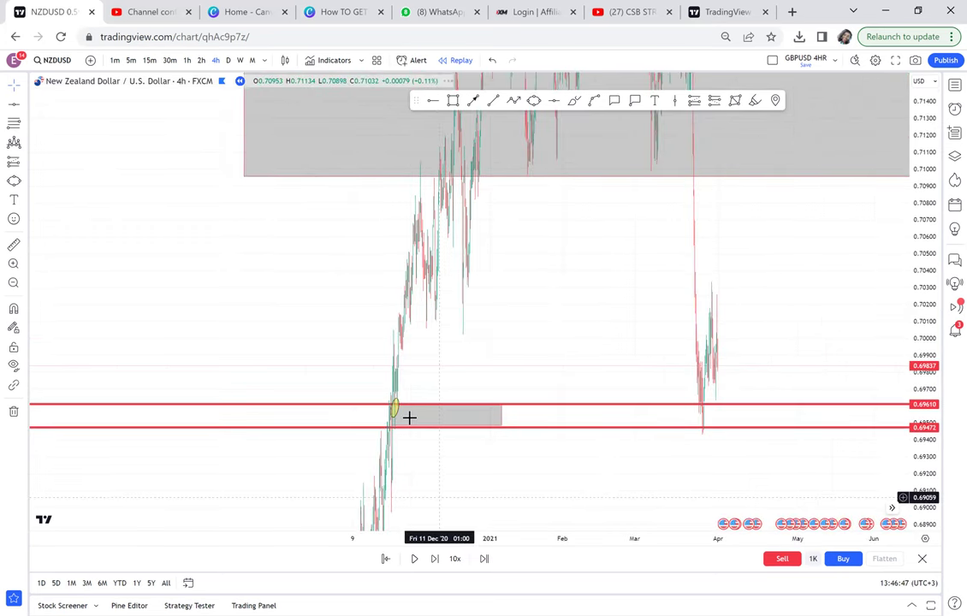
scroll(415, 413, "right", 1)
left_click_drag(417, 413, 684, 412)
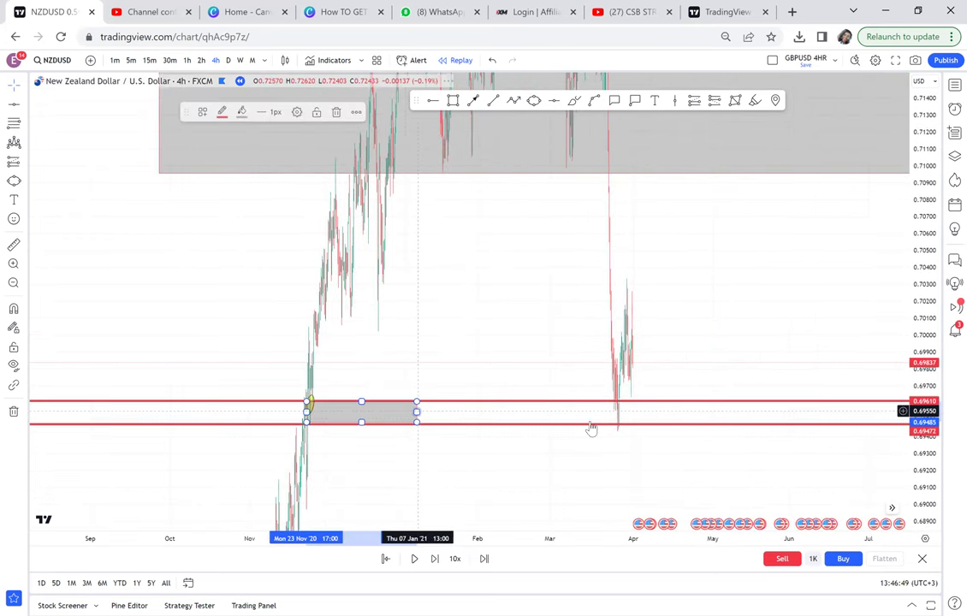
Stretch the zone rectangle down to the lower red line at 0.69472 and out to 26 April 2021
scroll(591, 428, "up", 2)
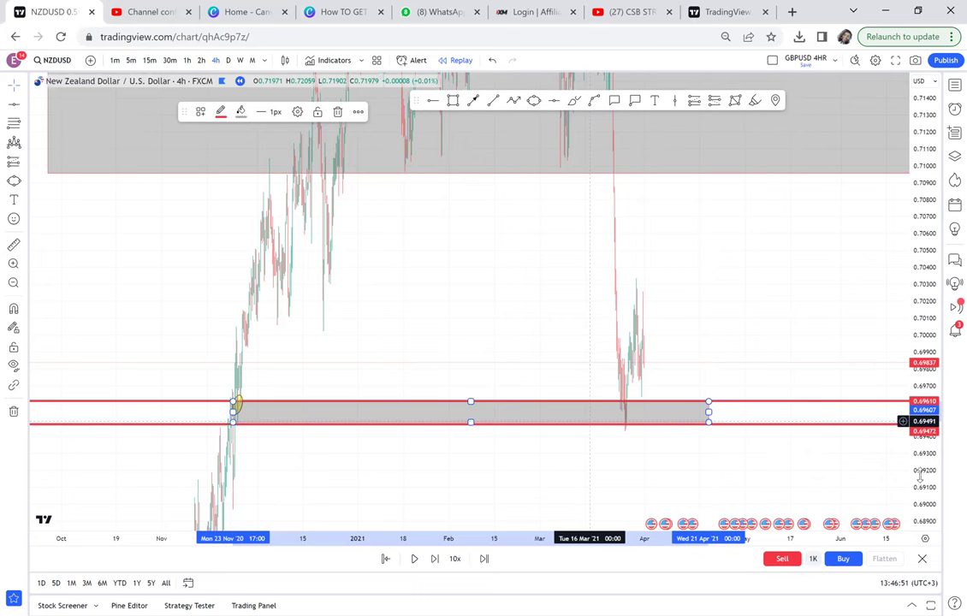
left_click_drag(795, 382, 808, 136)
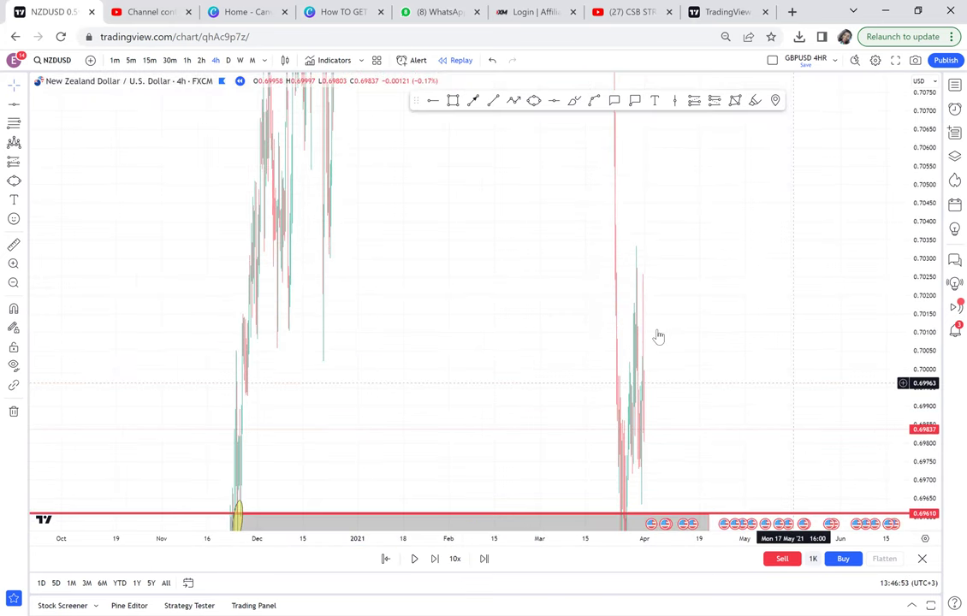
left_click(722, 296)
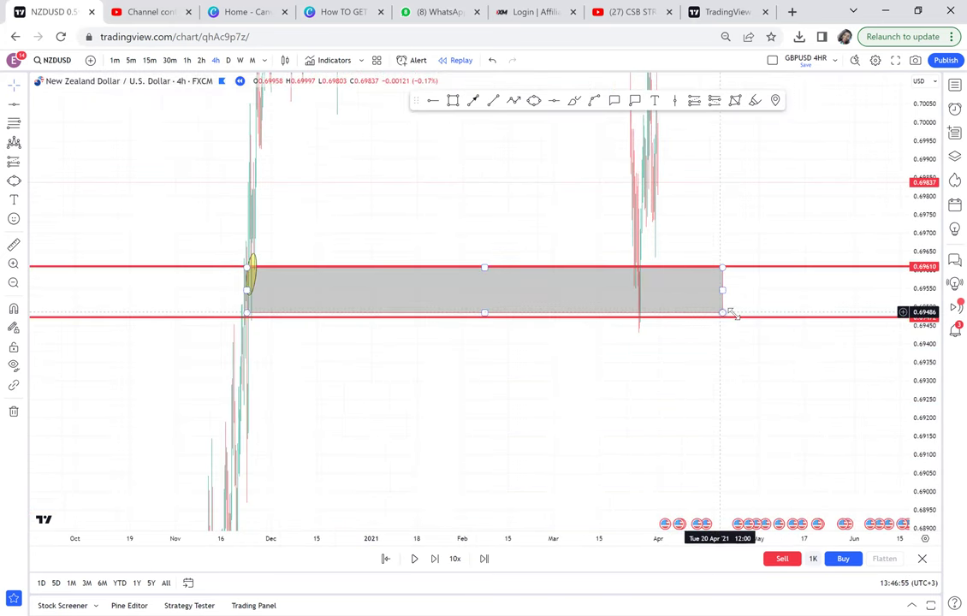
left_click_drag(729, 313, 741, 318)
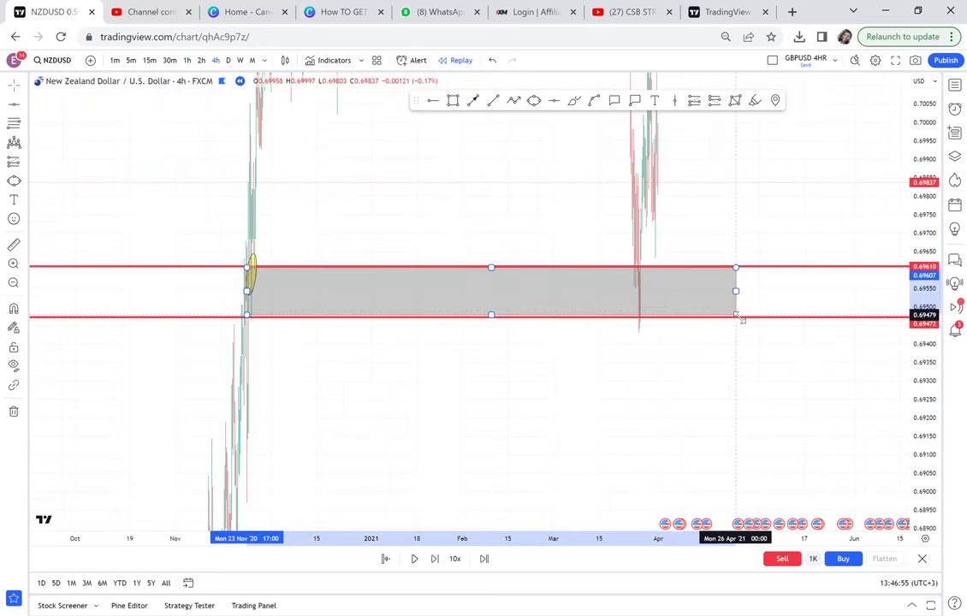
left_click(15, 265)
left_click_drag(173, 242, 784, 387)
scroll(742, 330, "up", 2)
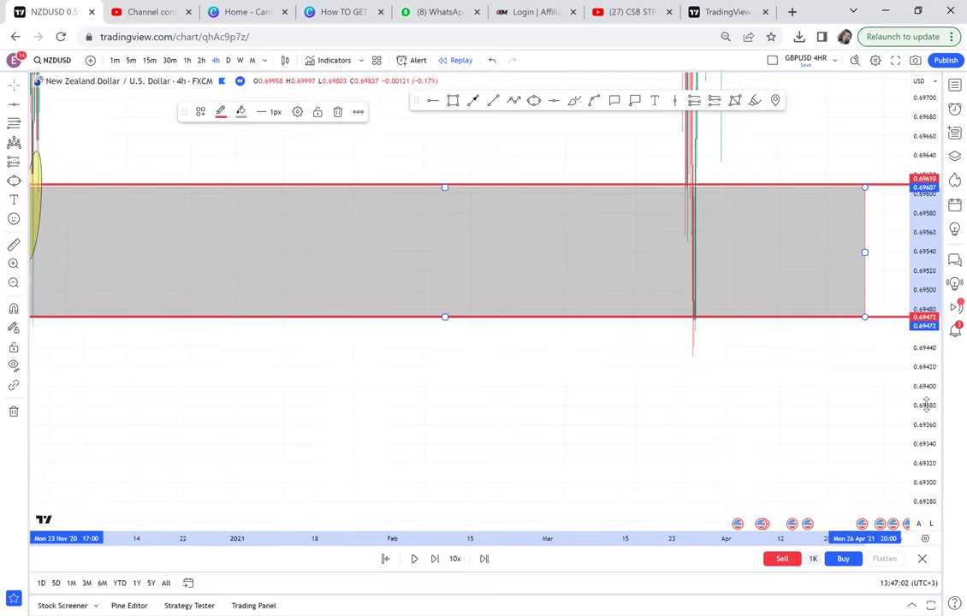
Lower the bottom red line to 0.69462 and stretch the zone rectangle down to it and back to 13 November 2020
left_click(461, 422)
left_click_drag(117, 383, 437, 295)
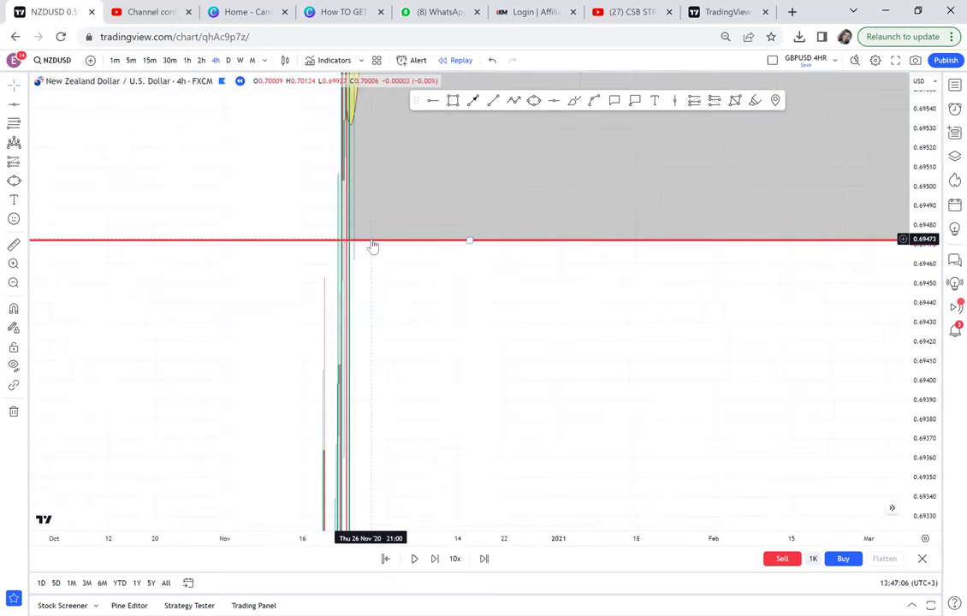
left_click_drag(373, 245, 335, 266)
left_click(345, 243)
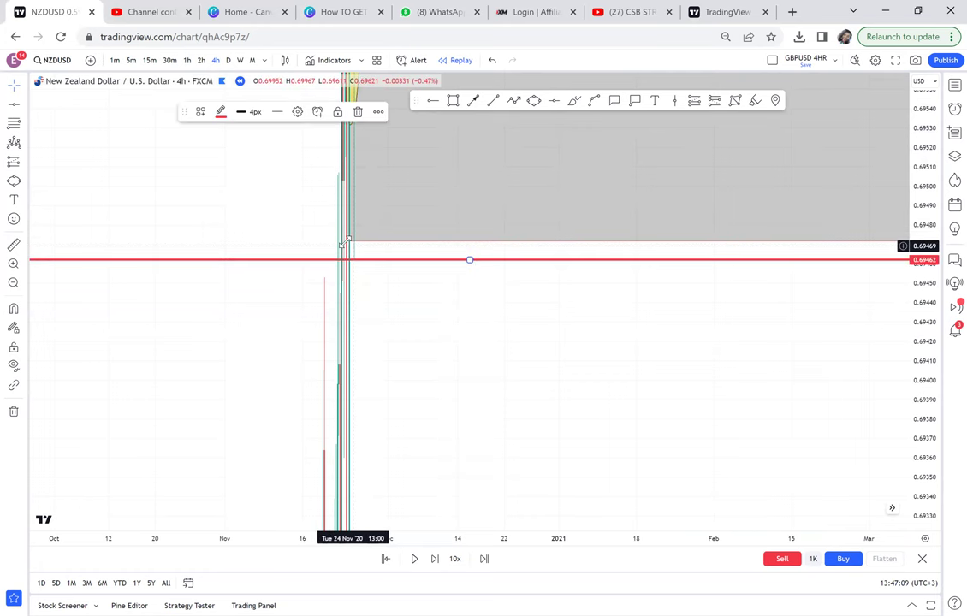
left_click_drag(346, 242, 301, 260)
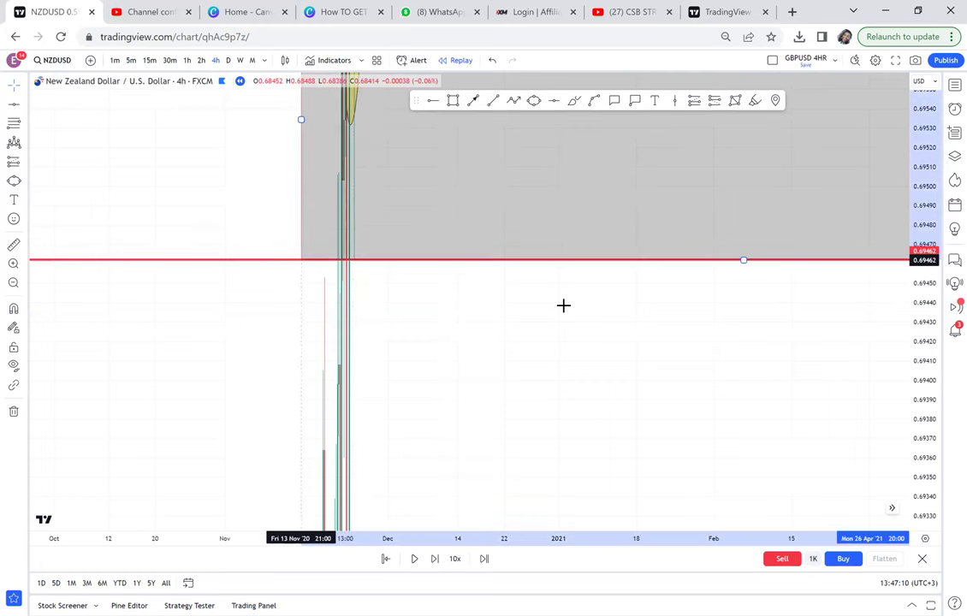
Circle the late-March 2021 candles inside the zone with an ellipse and switch the chart to the daily timeframe
left_click(711, 335)
left_click_drag(711, 335, 367, 322)
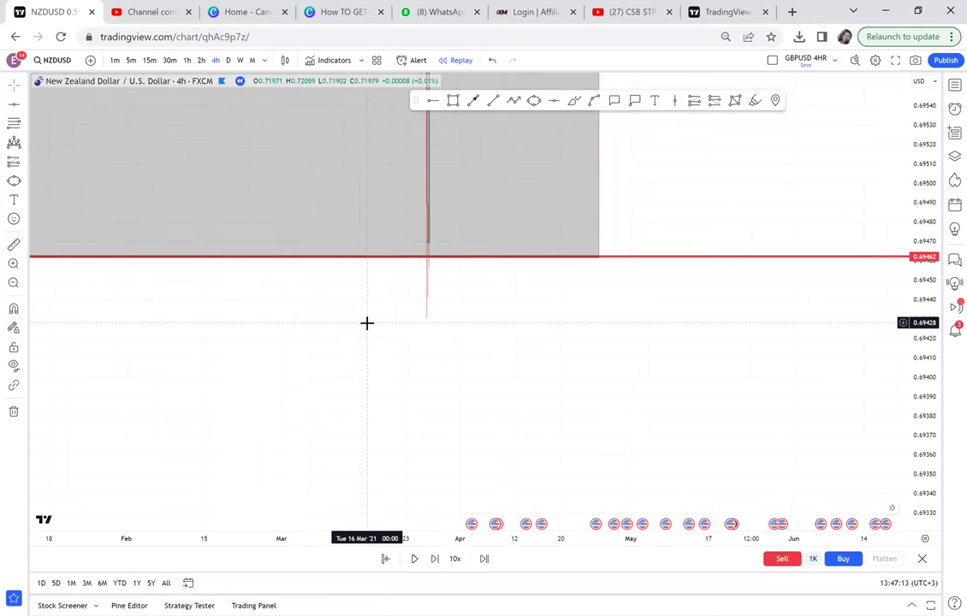
scroll(367, 323, "up", 2)
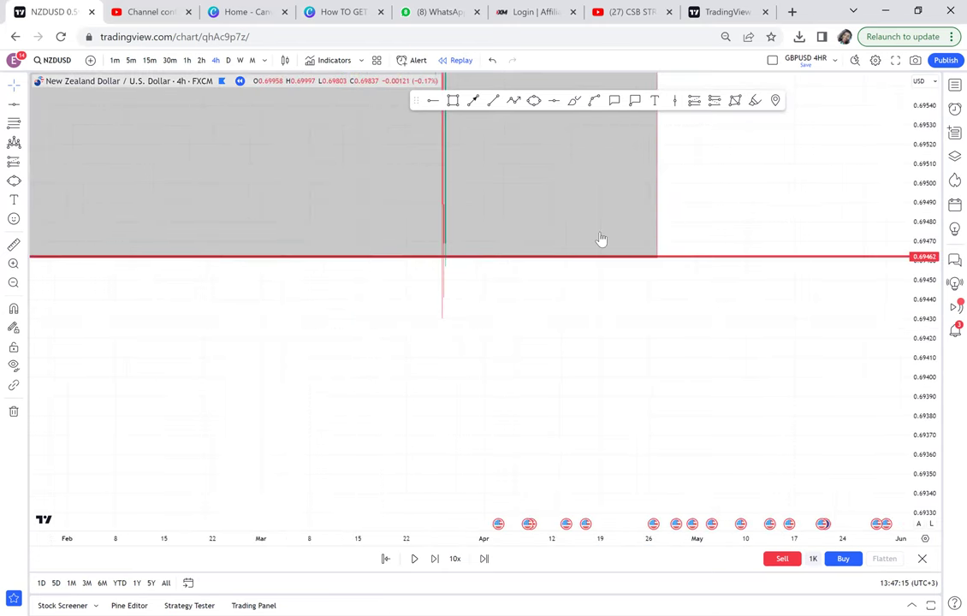
left_click_drag(601, 232, 704, 248)
left_click(533, 100)
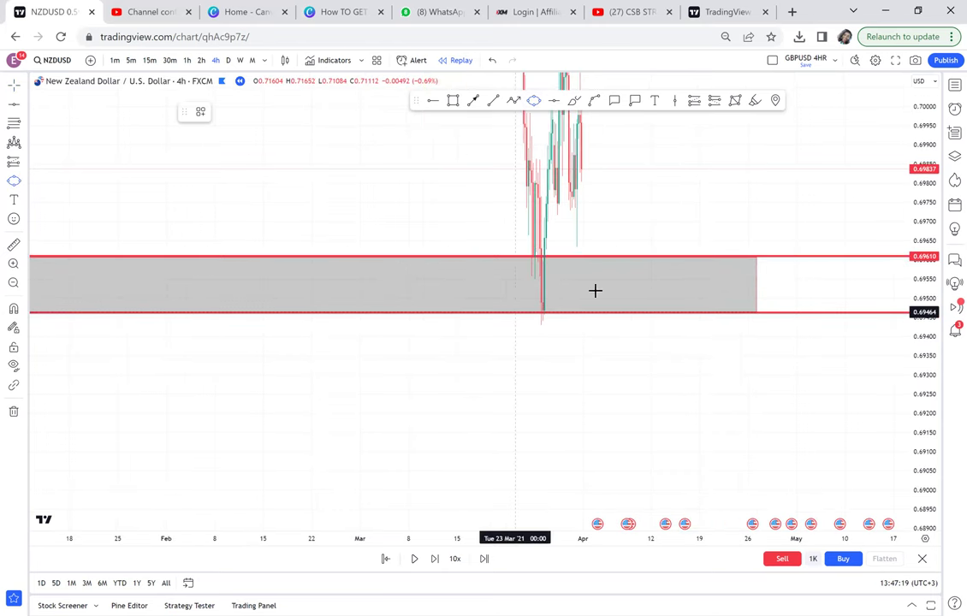
left_click(514, 309)
left_click(583, 274)
left_click(609, 305)
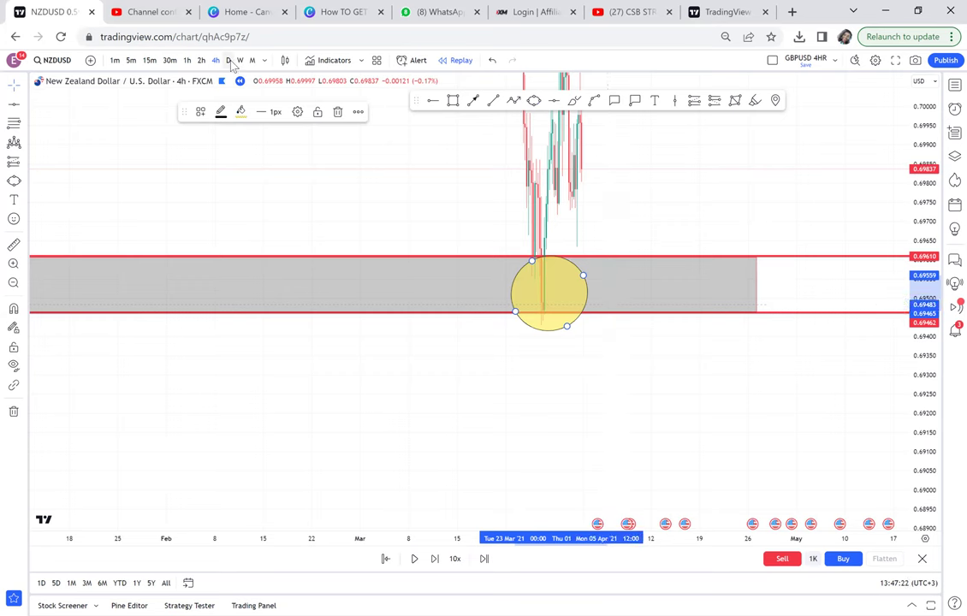
type("1D")
key("Return")
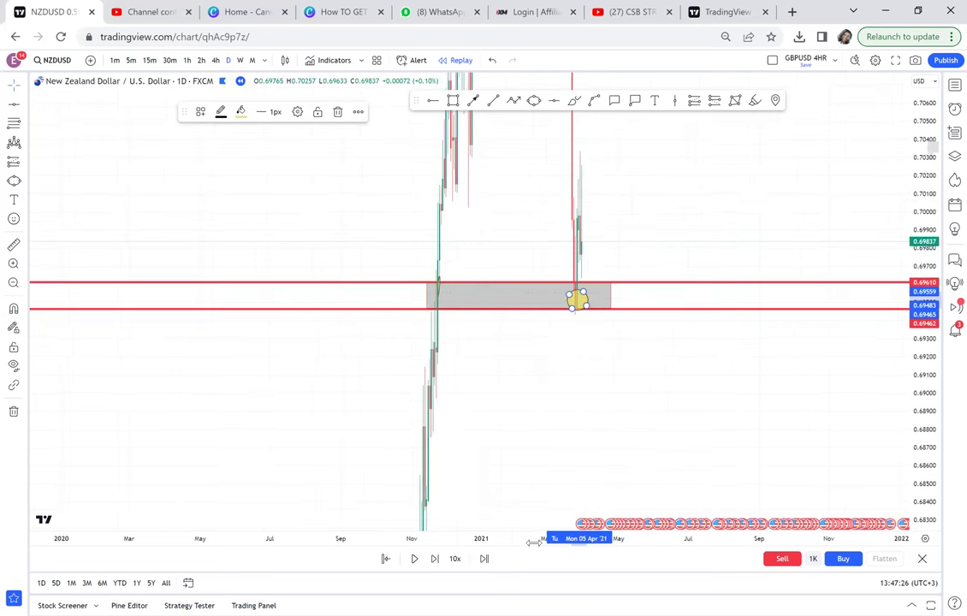
Examine the daily price drop from the upper grey zones to the circled reaction at the zone between the red lines
scroll(47, 389, "up", 3)
left_click_drag(183, 374, 414, 345)
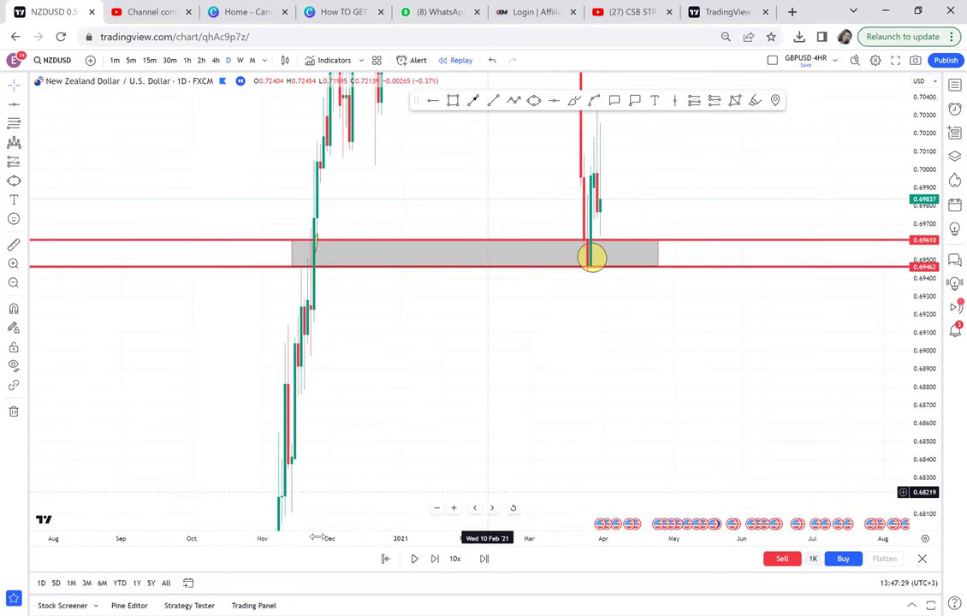
left_click_drag(317, 537, 111, 366)
scroll(116, 366, "up", 3)
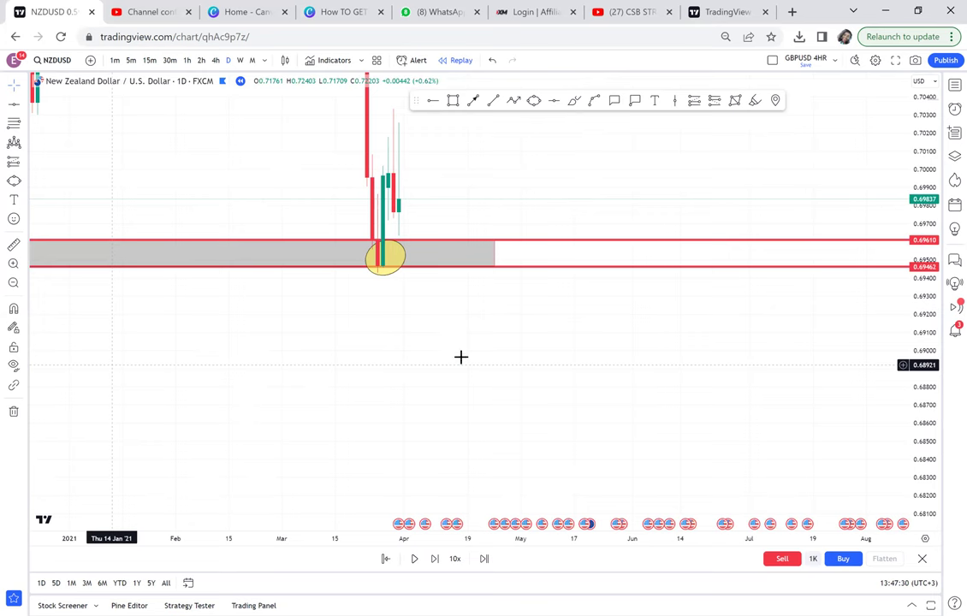
scroll(461, 357, "left", 5)
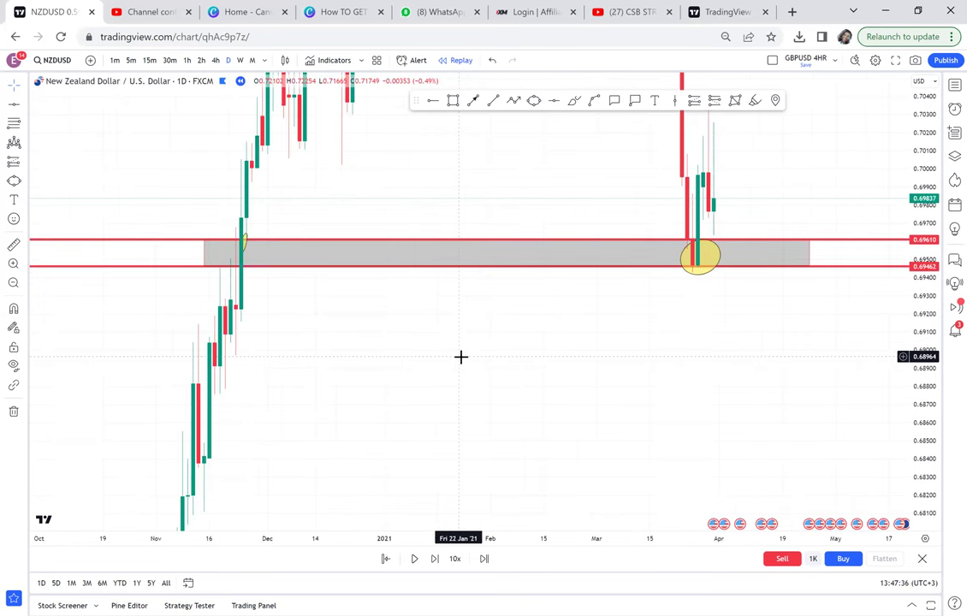
left_click_drag(540, 452, 449, 539)
left_click_drag(585, 390, 402, 342)
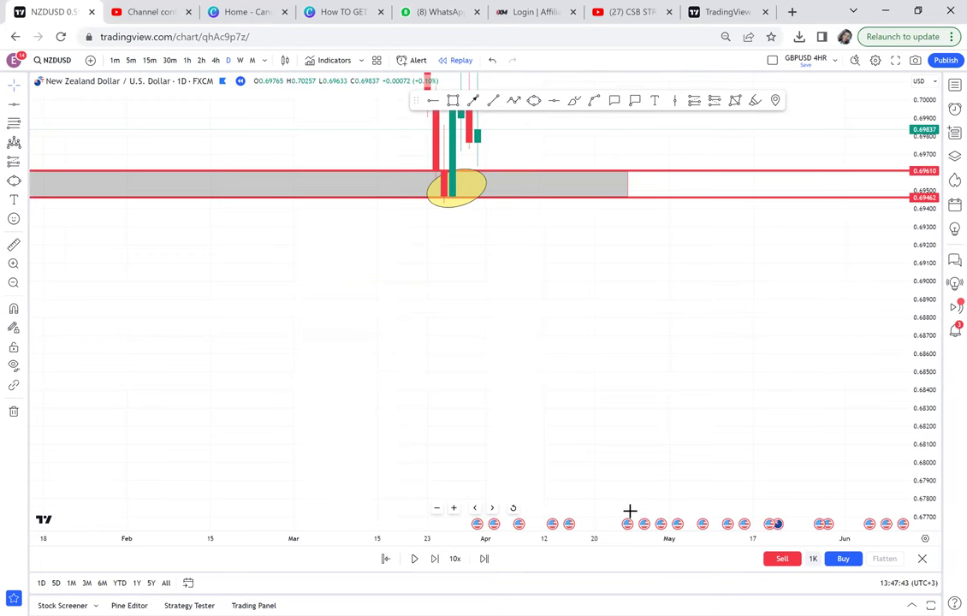
left_click_drag(452, 538, 630, 511)
left_click_drag(501, 351, 503, 515)
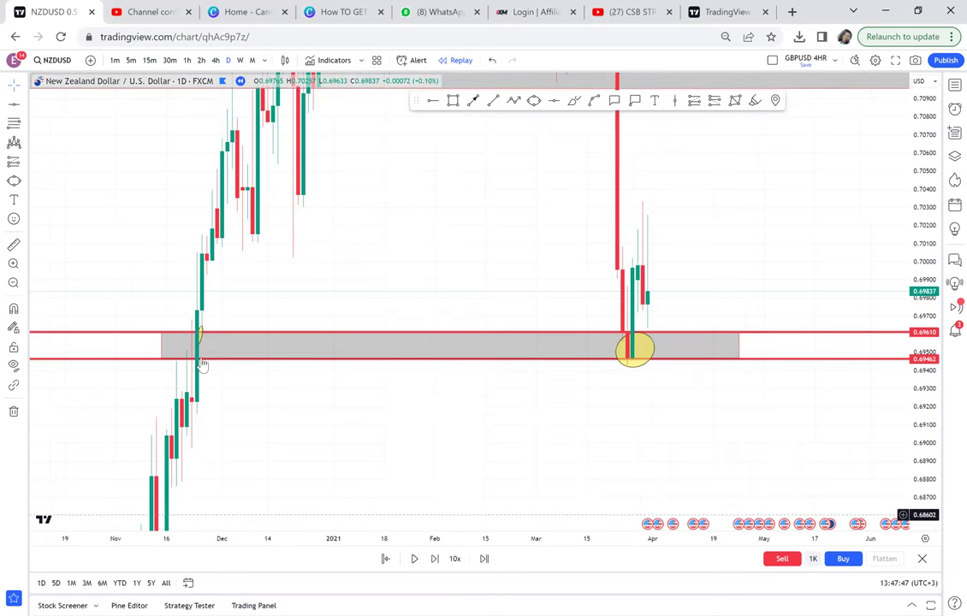
left_click_drag(928, 189, 920, 393)
left_click_drag(806, 233, 808, 430)
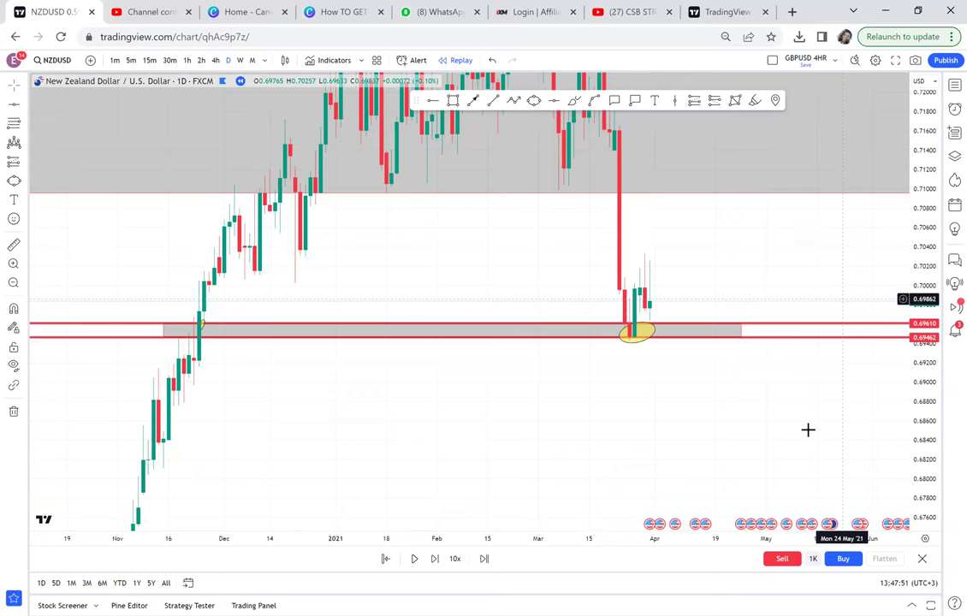
left_click_drag(926, 177, 922, 355)
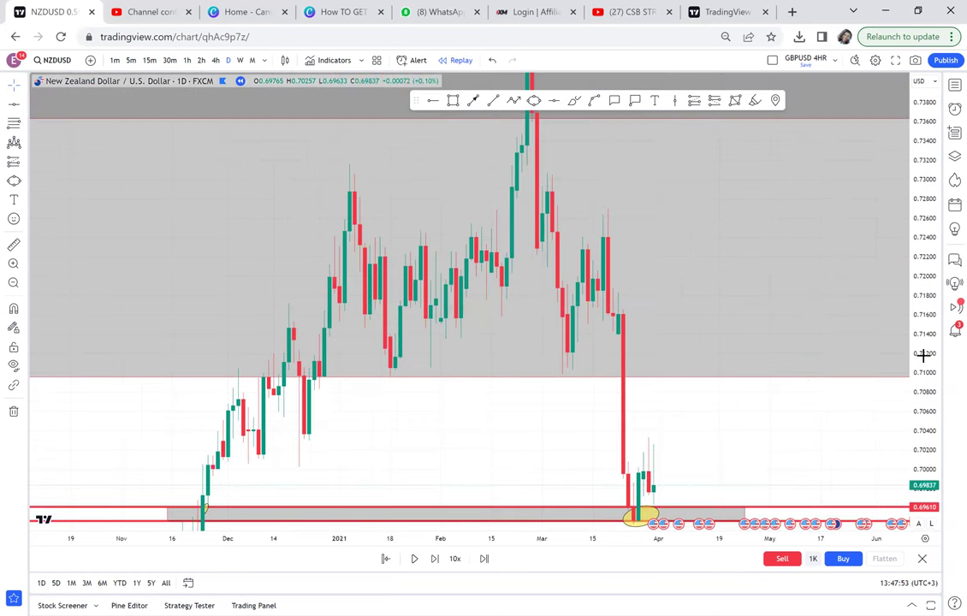
left_click(694, 138)
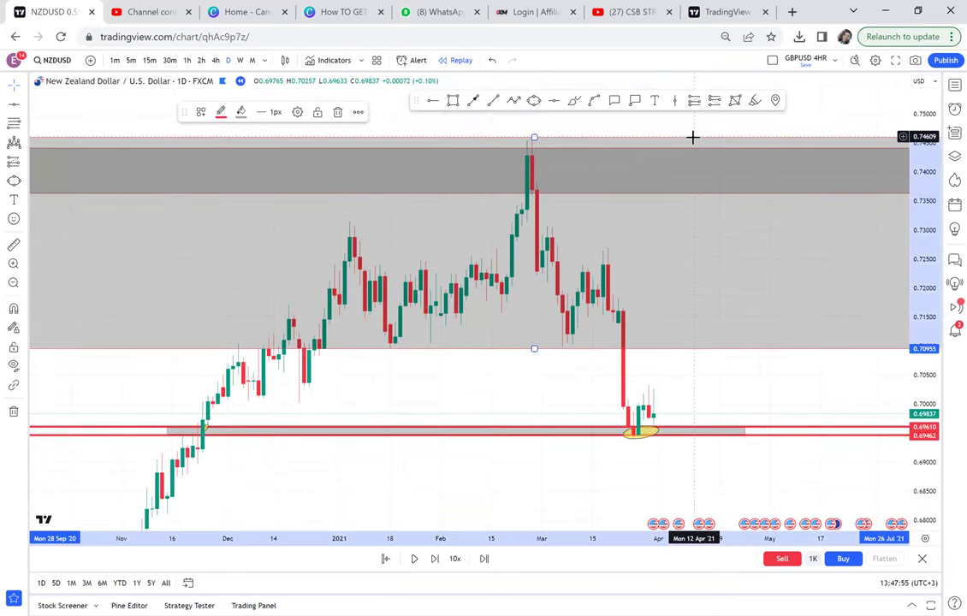
Delete the large grey zone rectangle and place a horizontal line at the late-February 2021 high, at 0.74627
key("Delete")
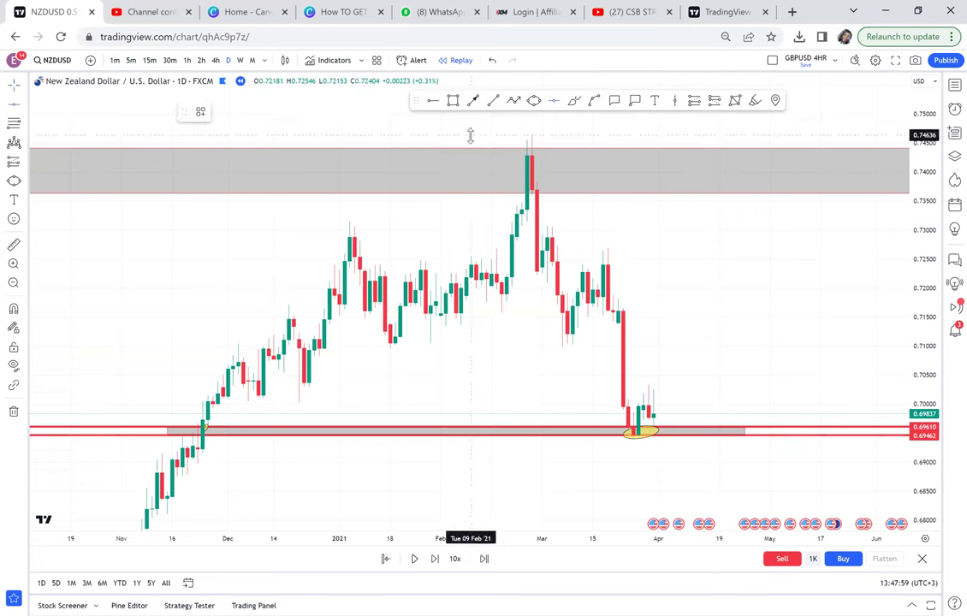
left_click(470, 135)
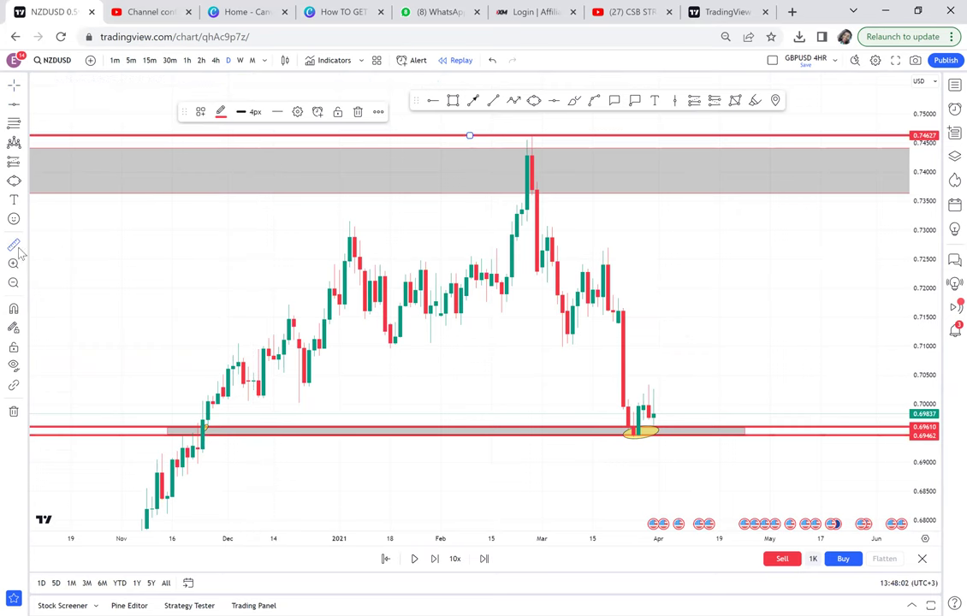
Measure the range from the lowest red line to the top red line and place a horizontal line at its midpoint, 0.72016
left_click(198, 437)
left_click(761, 134)
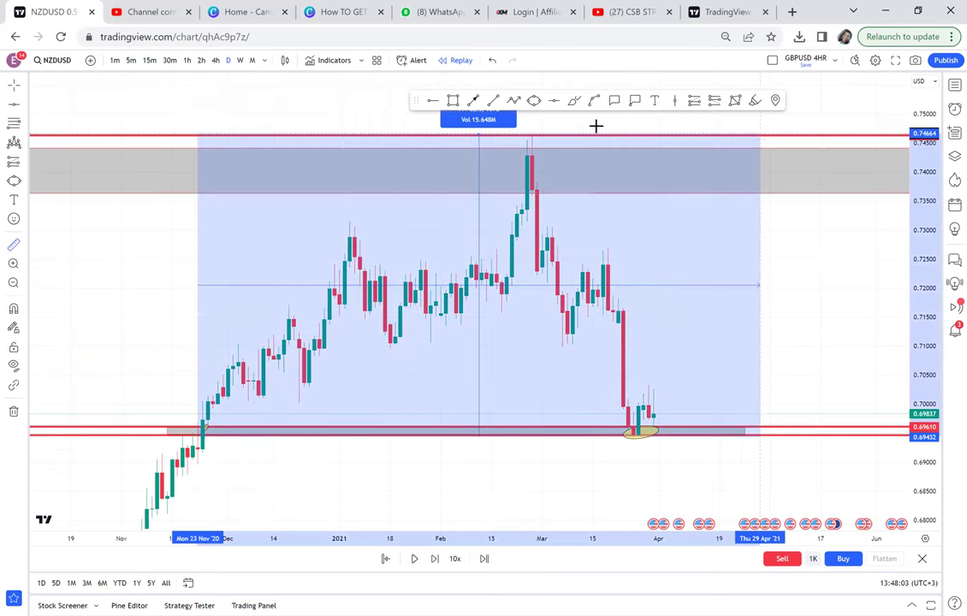
left_click(555, 102)
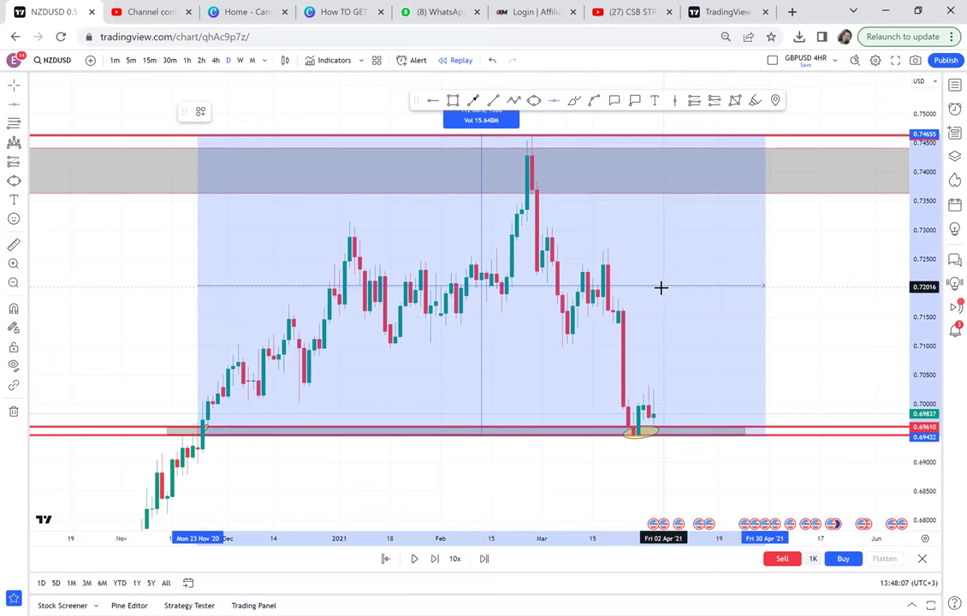
left_click(660, 288)
Circle the March 2021 candles around the midpoint line with an ellipse and switch the chart to the 4-hour timeframe
left_click(534, 100)
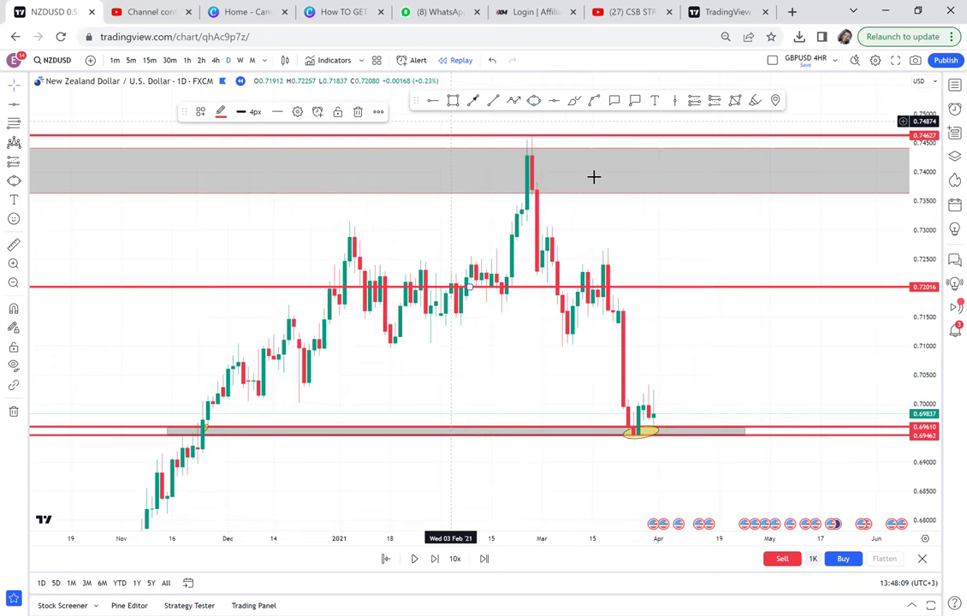
left_click_drag(560, 286, 562, 284)
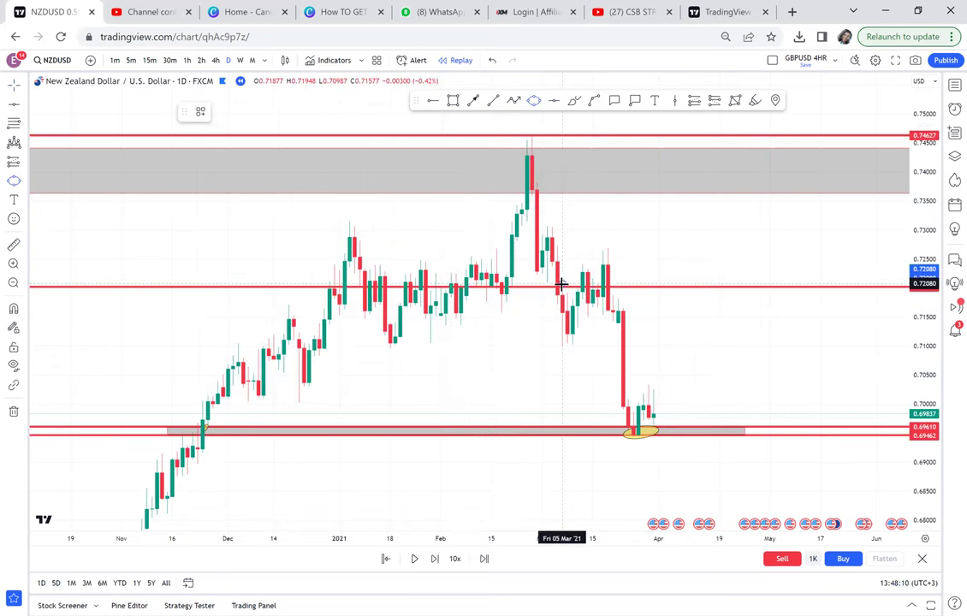
left_click(623, 309)
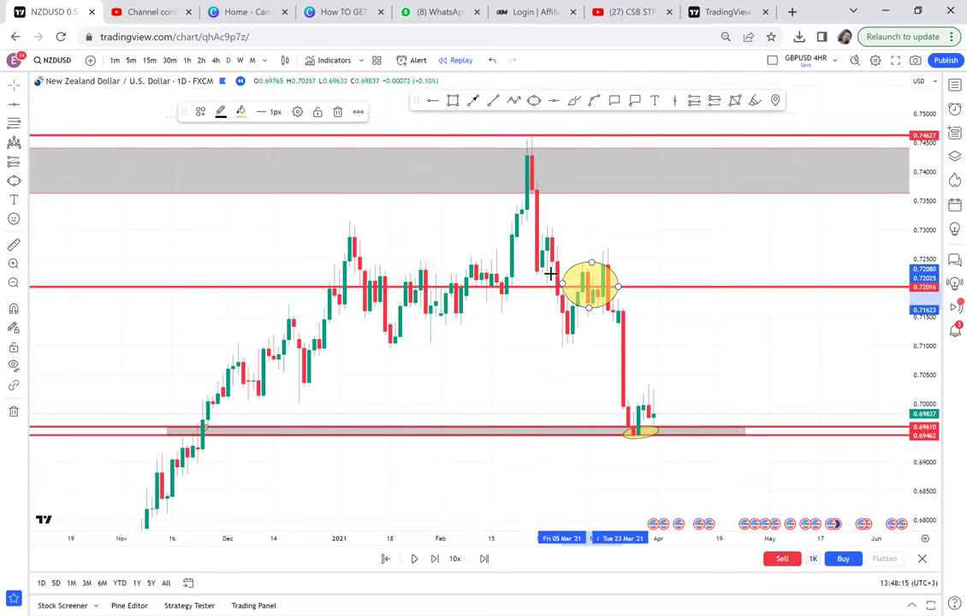
type("4h")
key("Return")
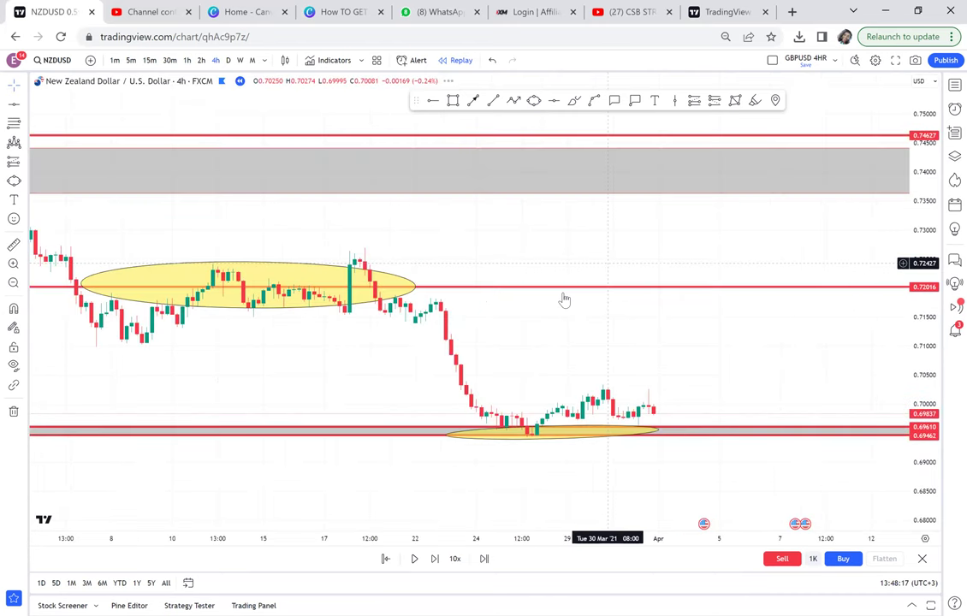
Reshape the ellipse on the midpoint line so it encloses only the candles from about 12 to 16 March 2021
left_click_drag(402, 311, 577, 294)
left_click_drag(258, 268, 491, 249)
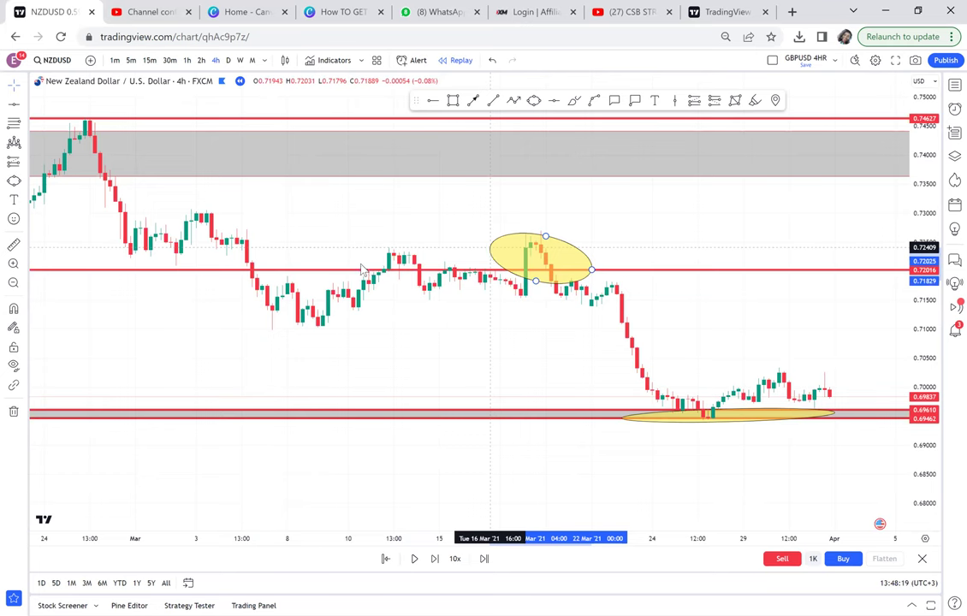
left_click_drag(361, 265, 359, 265)
left_click_drag(592, 271, 497, 274)
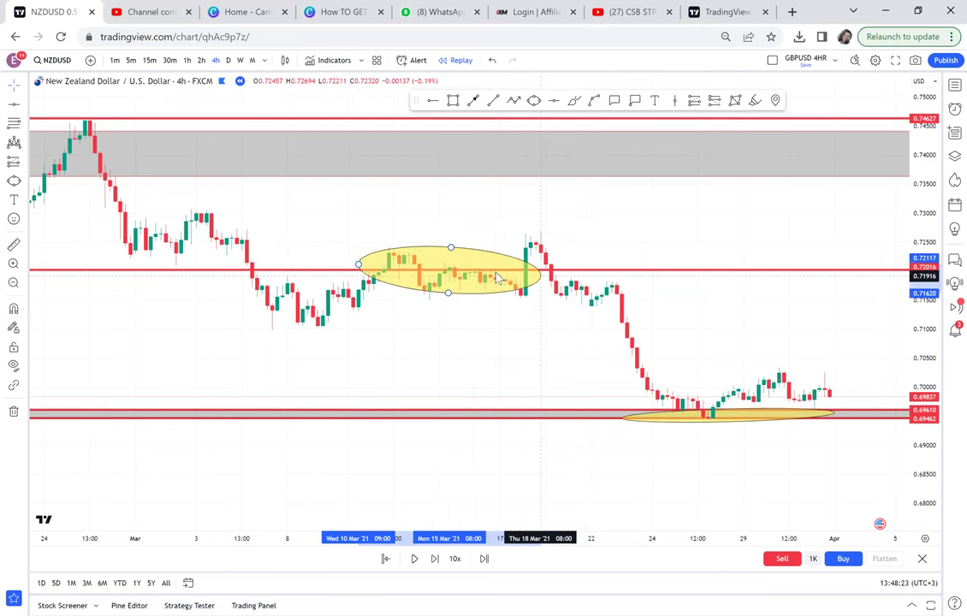
mouse_move(358, 264)
left_mouse_down()
mouse_move(418, 259)
mouse_move(435, 277)
left_mouse_up()
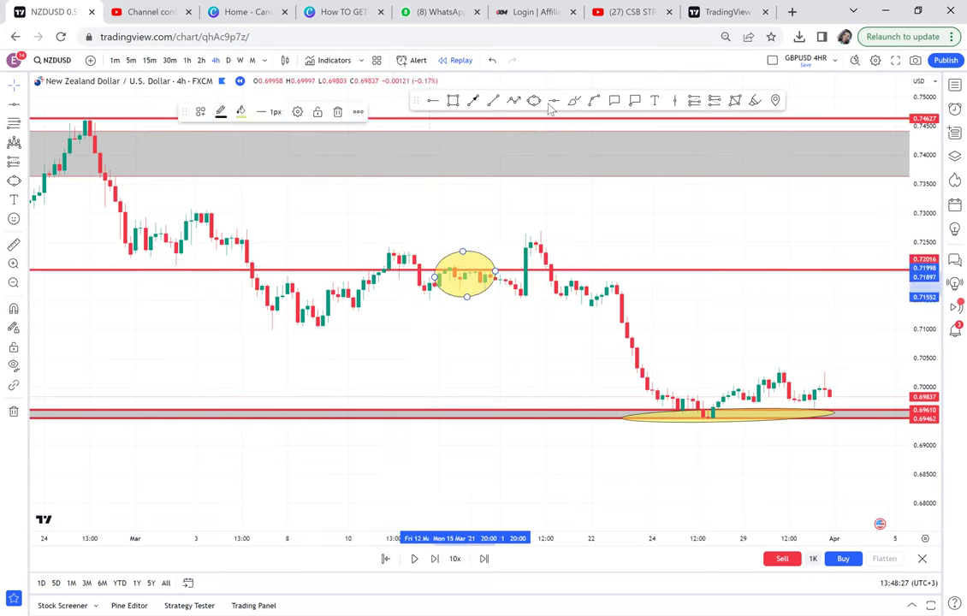
Add a callout reading "RBS" that points to the ellipse on the midpoint line
left_click(483, 276)
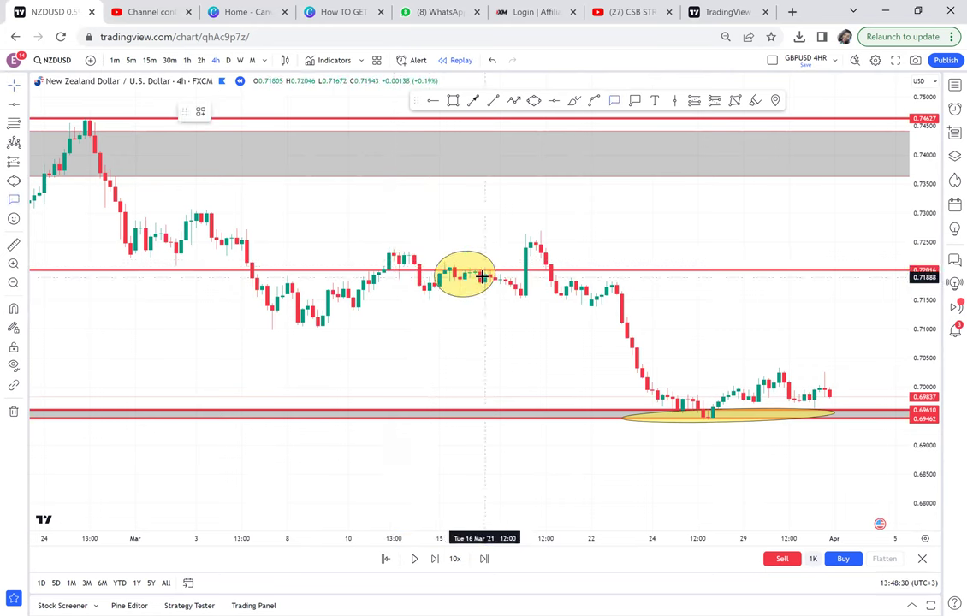
left_click(515, 234)
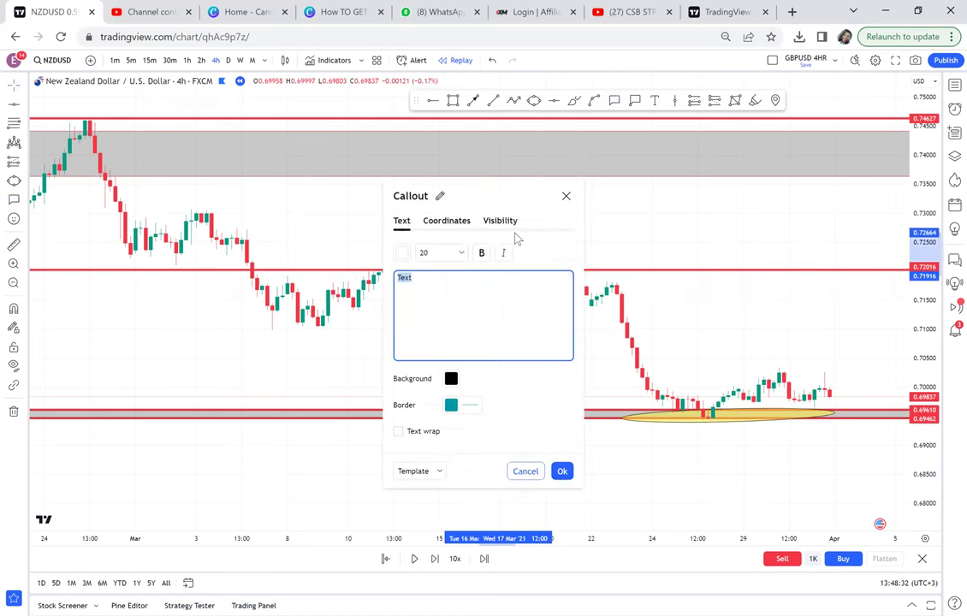
type("RBS")
left_click(749, 244)
Recolour the midpoint line at 0.72016 green
scroll(749, 243, "down", 2)
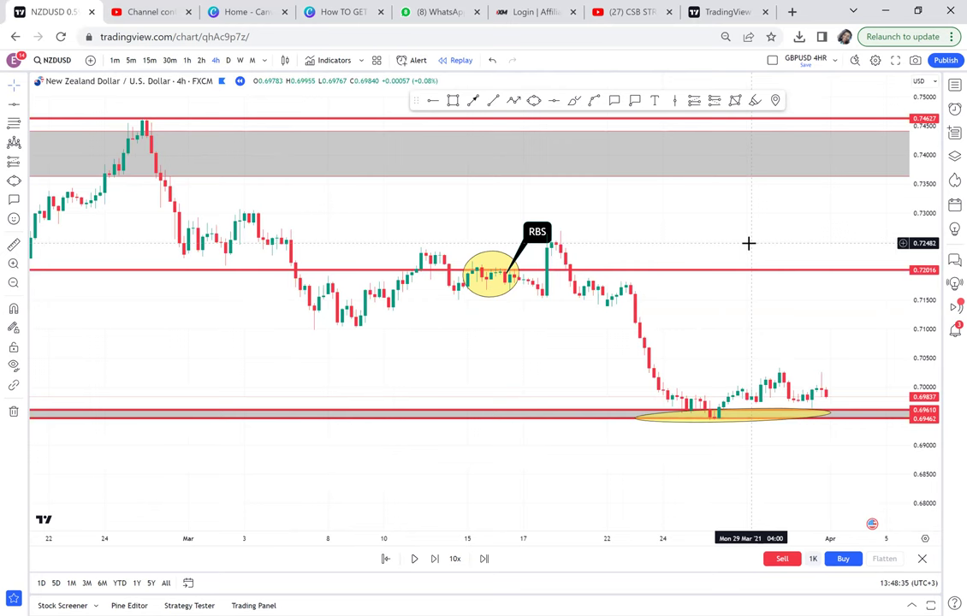
scroll(749, 244, "down", 2)
left_click_drag(606, 343, 559, 358)
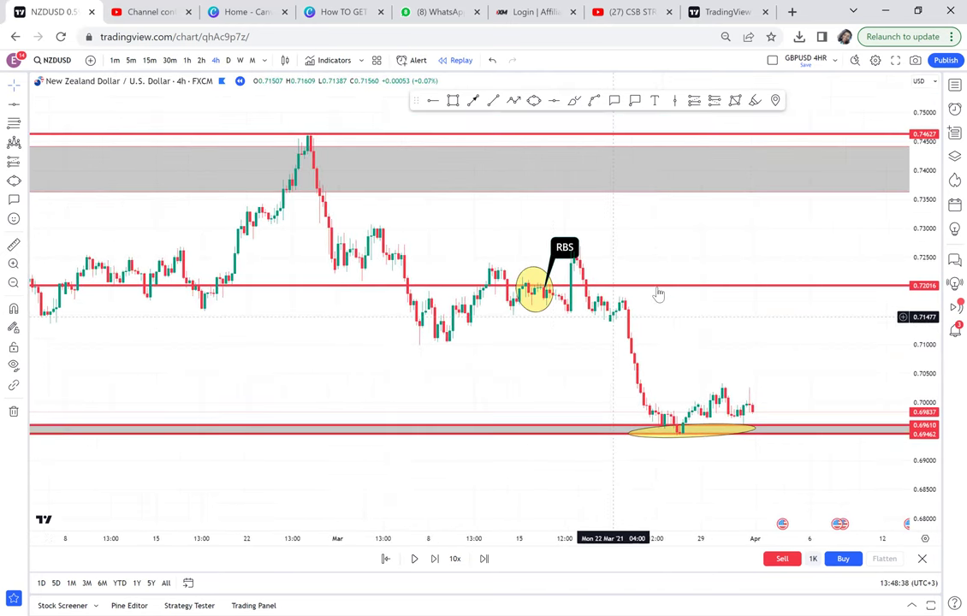
left_click(658, 288)
left_click(221, 112)
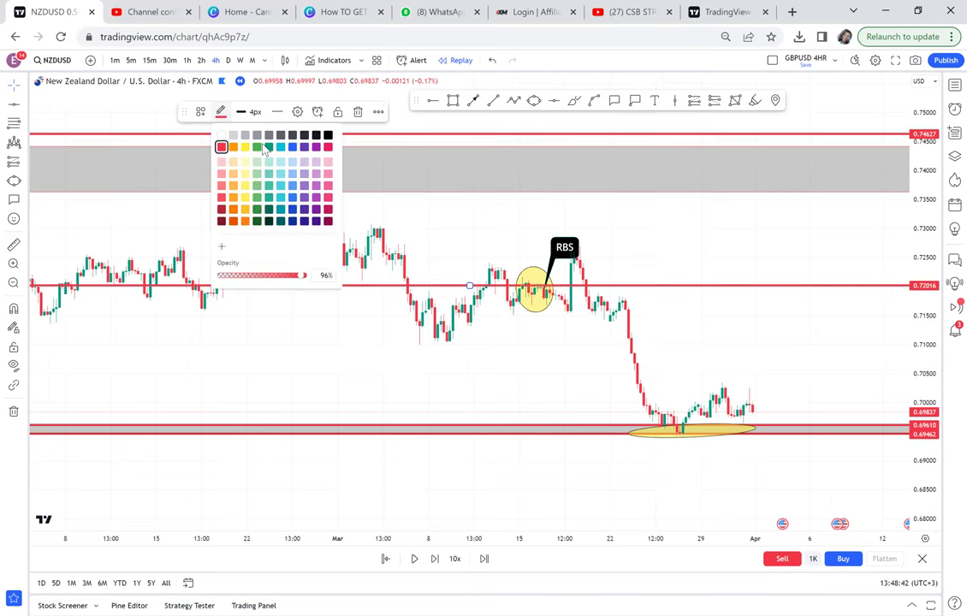
left_click(258, 147)
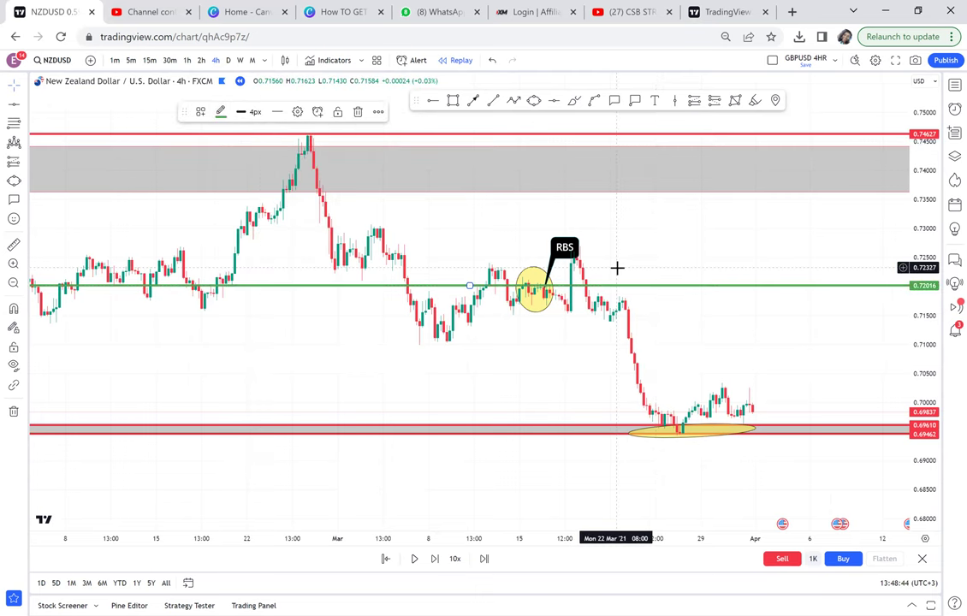
Draw a black horizontal ray at 0.70017 starting on 19 March 2021, above the lower zone's reaction candles
scroll(617, 268, "down", 1)
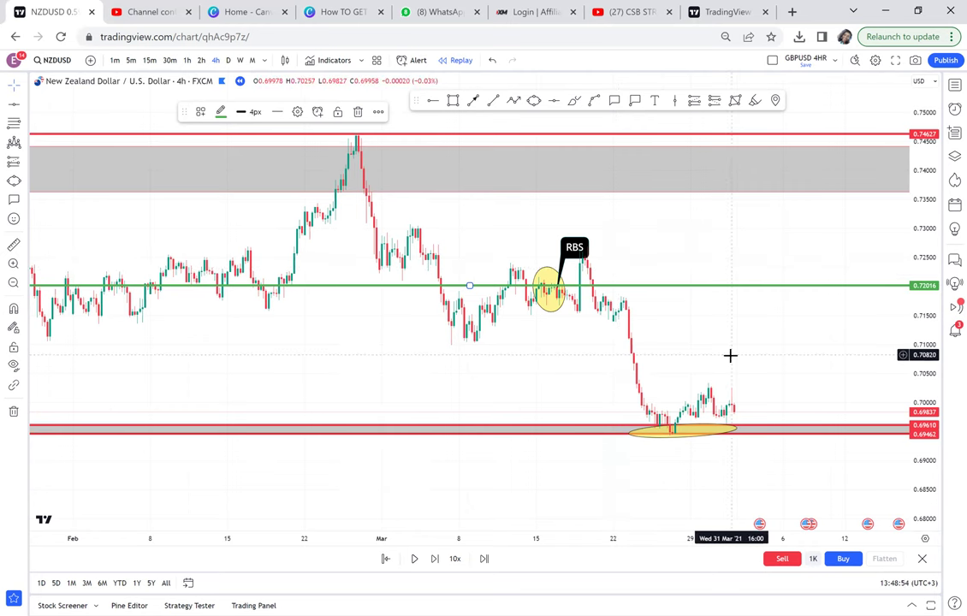
left_click_drag(838, 318, 668, 214)
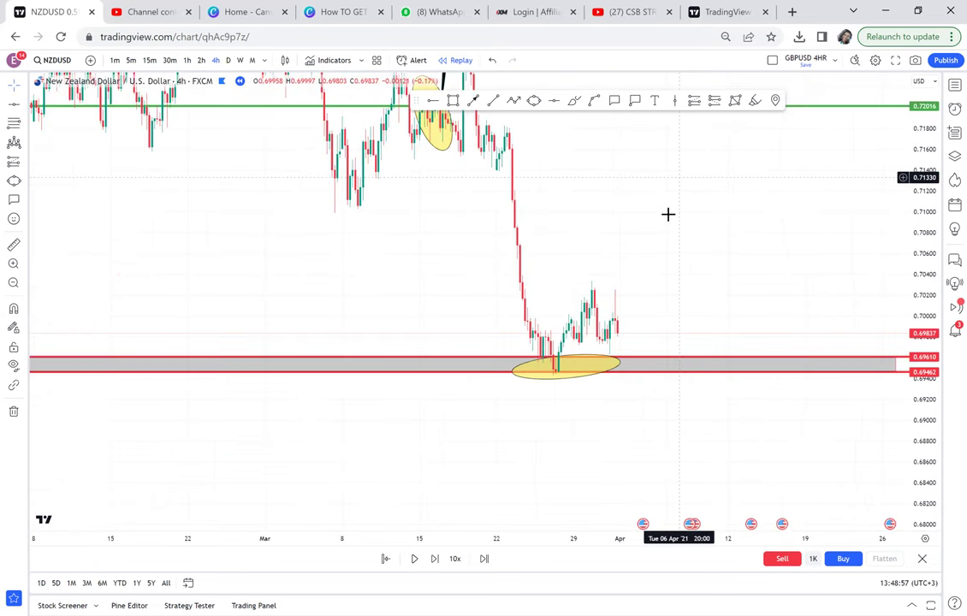
scroll(676, 225, "down", 2)
scroll(808, 347, "up", 3)
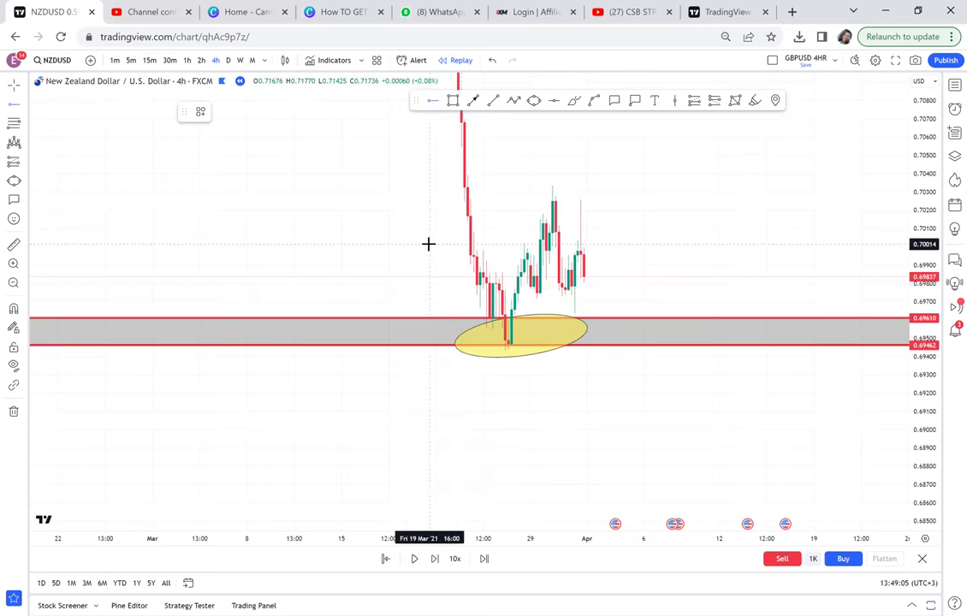
left_click(429, 244)
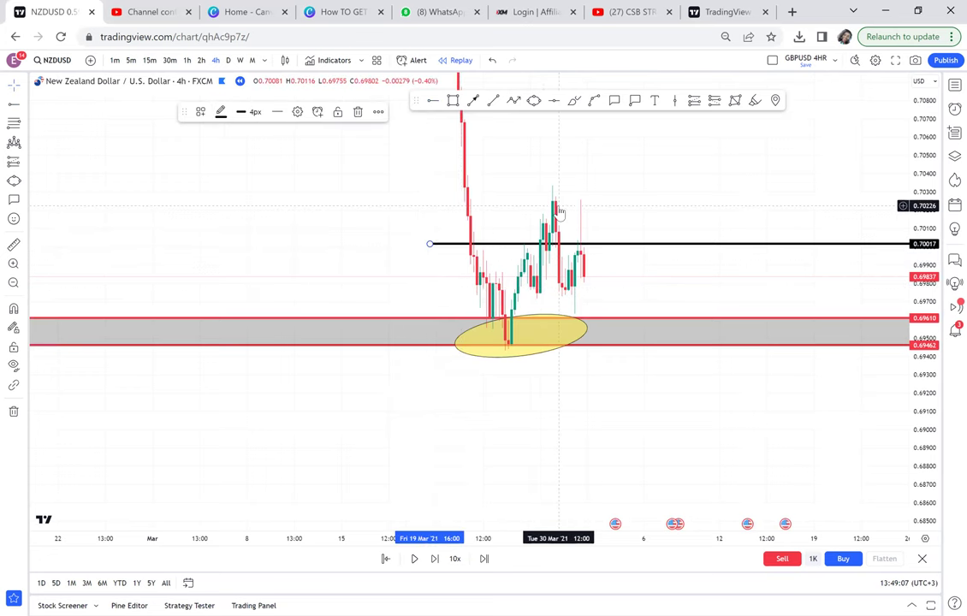
Add a callout reading "CRB" that points to the candle breaking above the black ray
left_click_drag(559, 205, 585, 220)
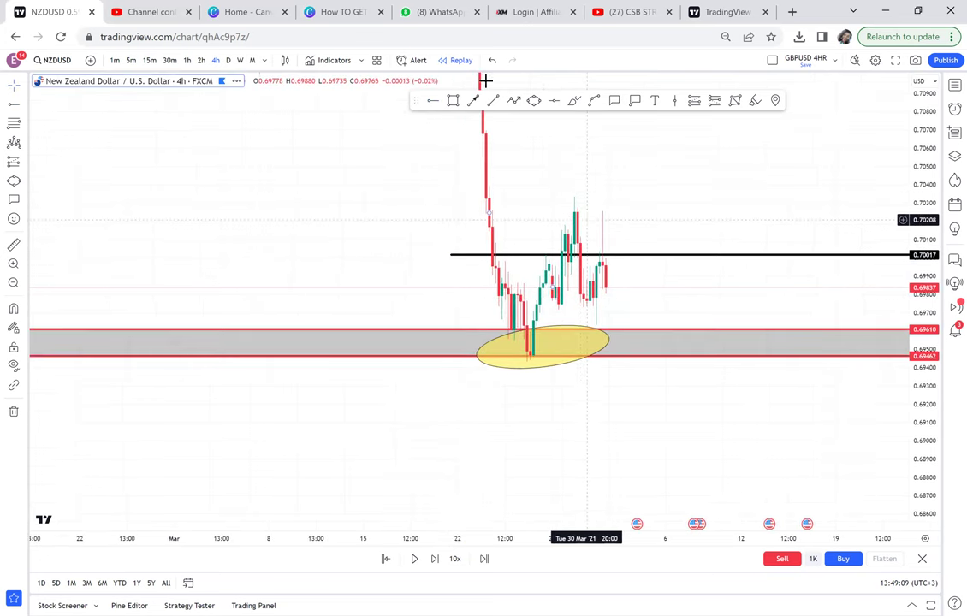
scroll(486, 81, "up", 1)
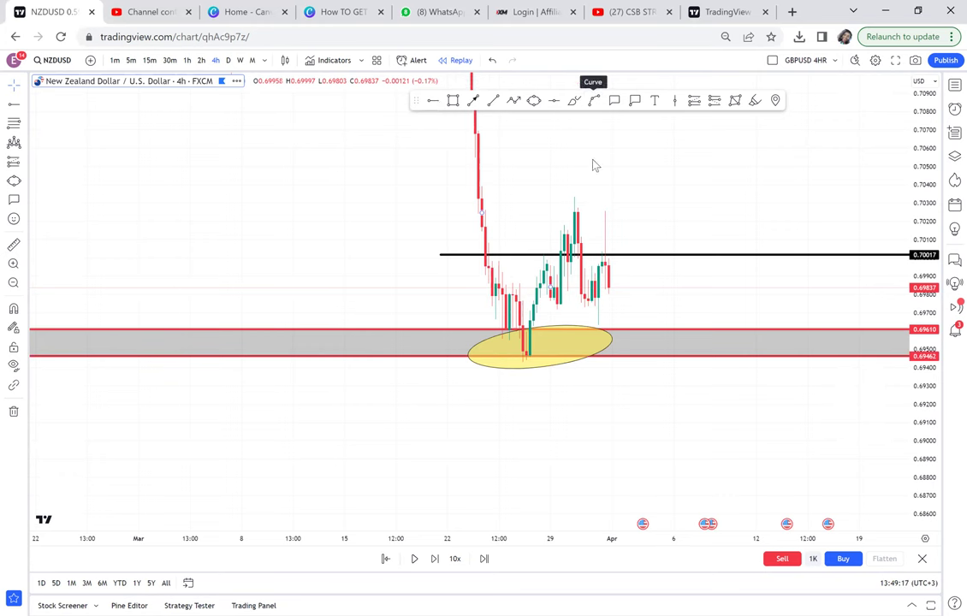
left_click(555, 244)
left_click(508, 190)
type("C")
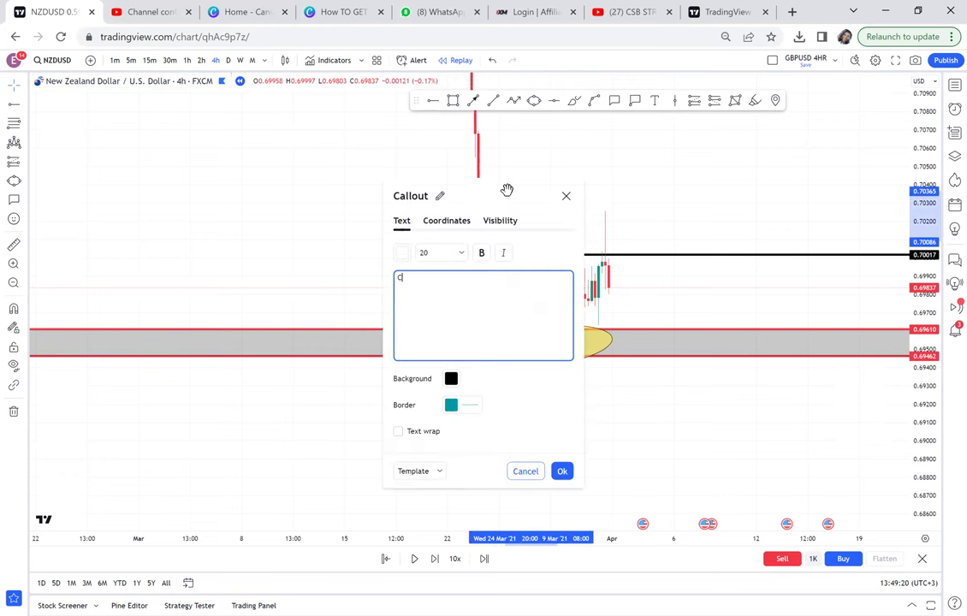
type("RB")
left_click(626, 176)
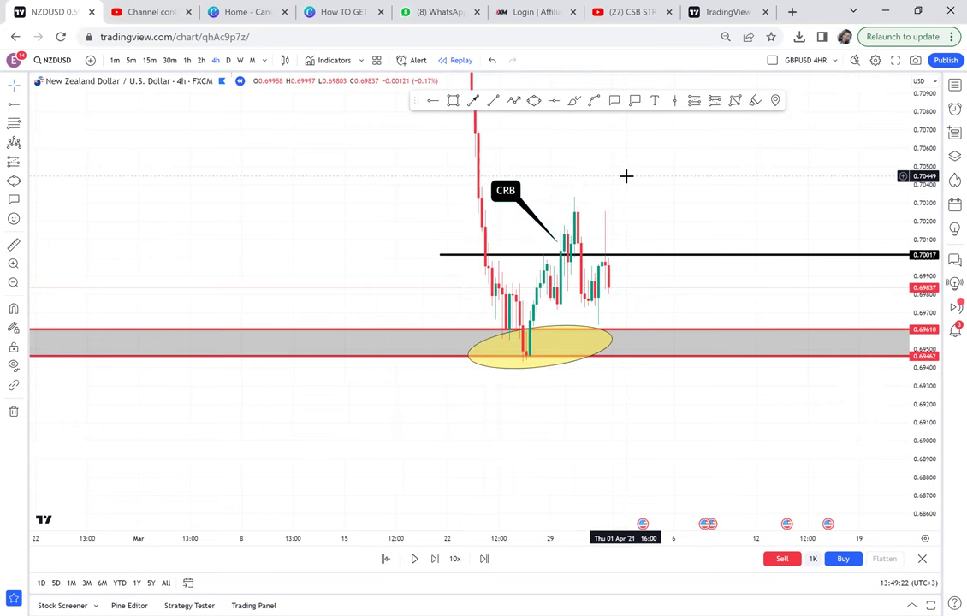
Measure the pullback from the black ray at the CRB breakout down to the latest low above the lower zone
scroll(546, 229, "up", 1)
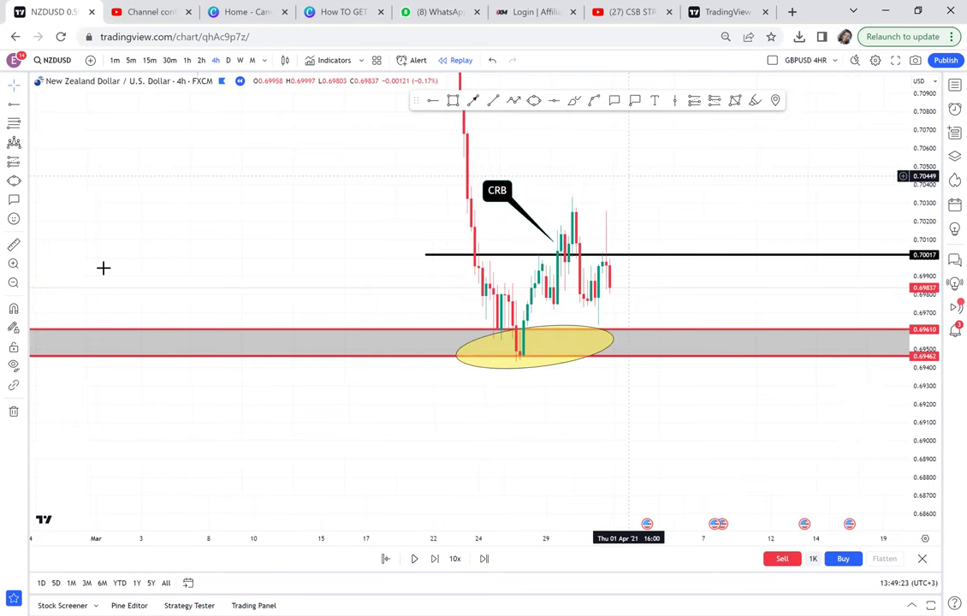
left_click(14, 245)
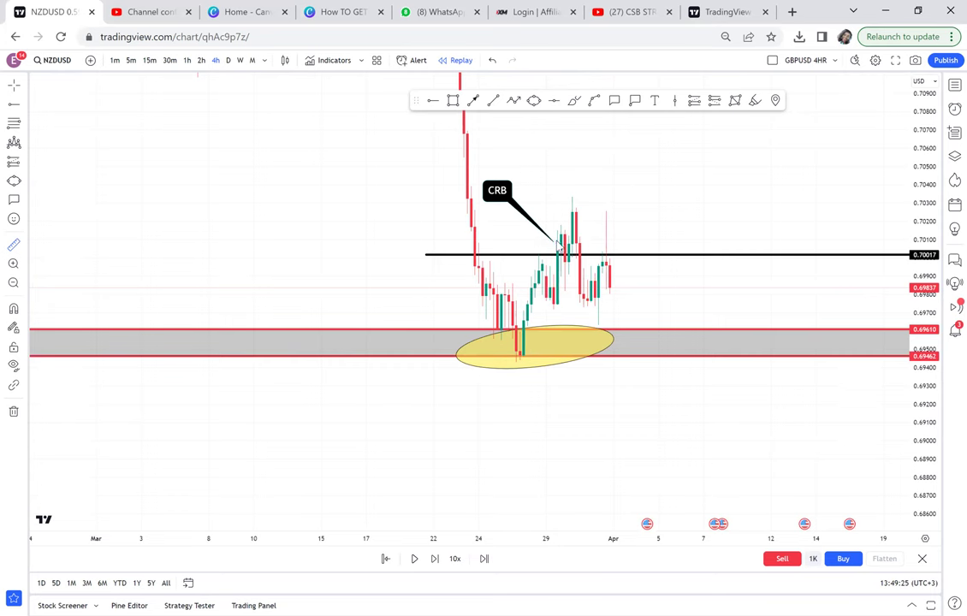
left_click(559, 254)
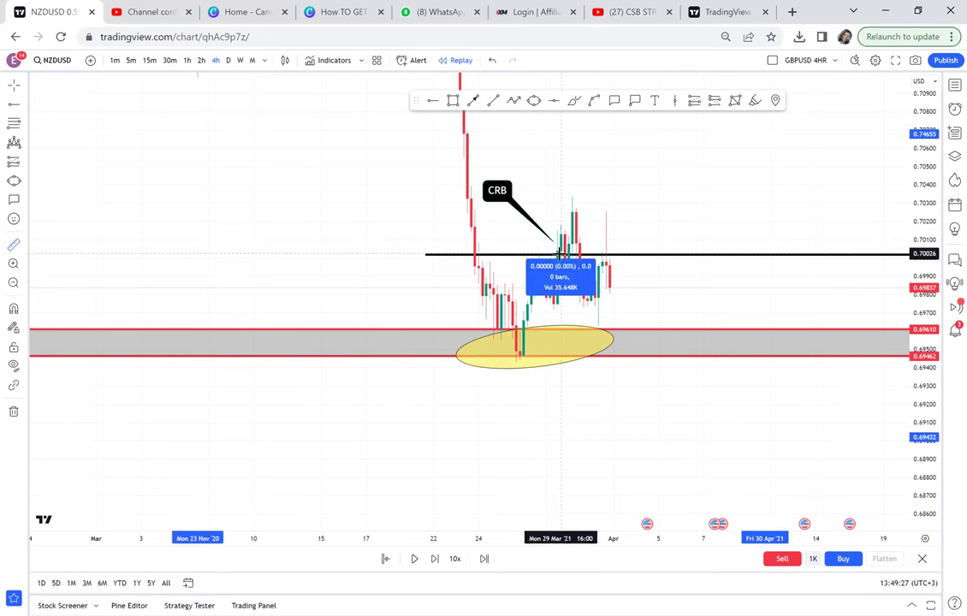
left_click(674, 324)
left_click_drag(726, 314, 616, 399)
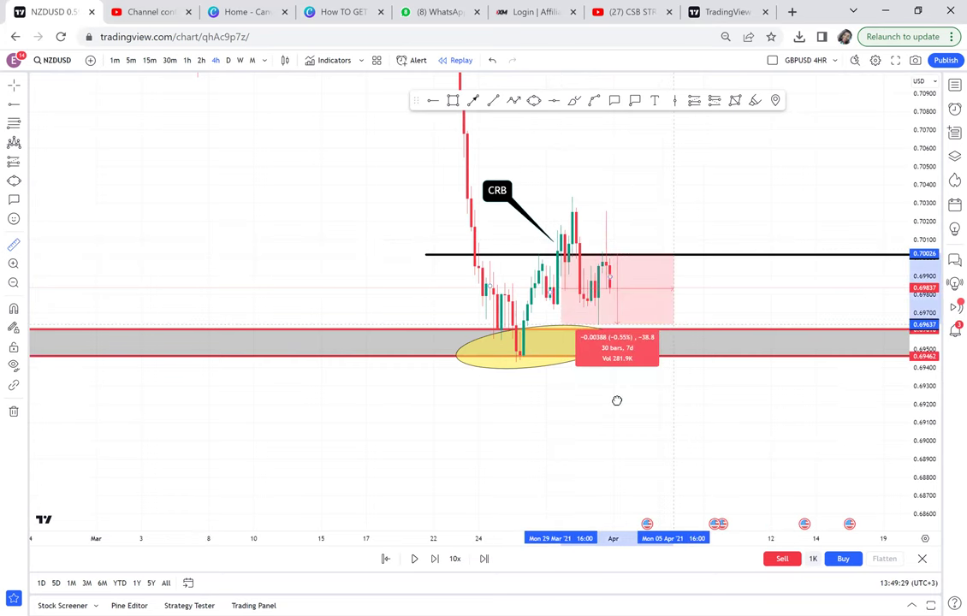
Place a long position on the 4-hour chart with its entry at 0.69837, starting on 1 April 2021
scroll(616, 401, "up", 1)
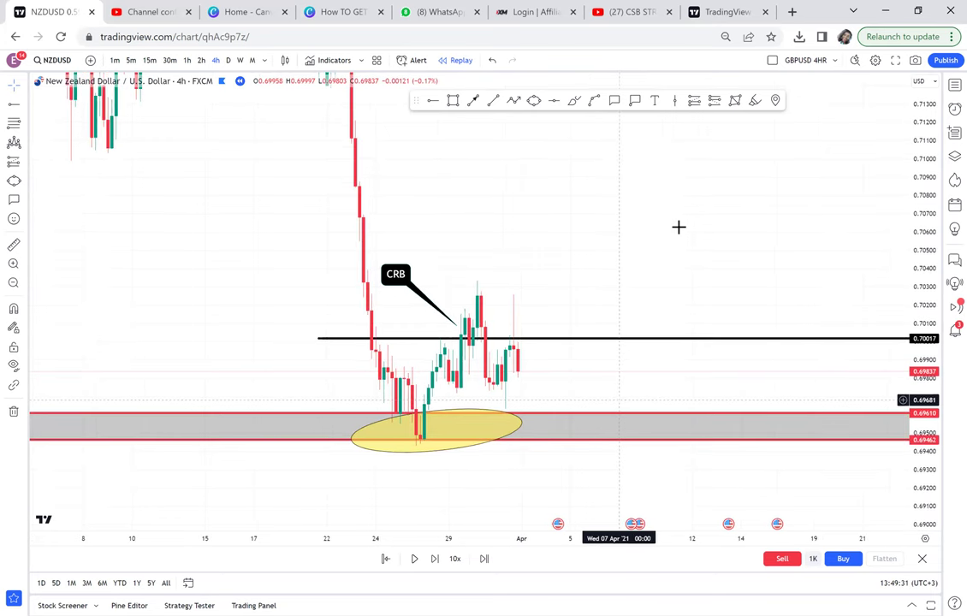
left_click_drag(680, 228, 691, 378)
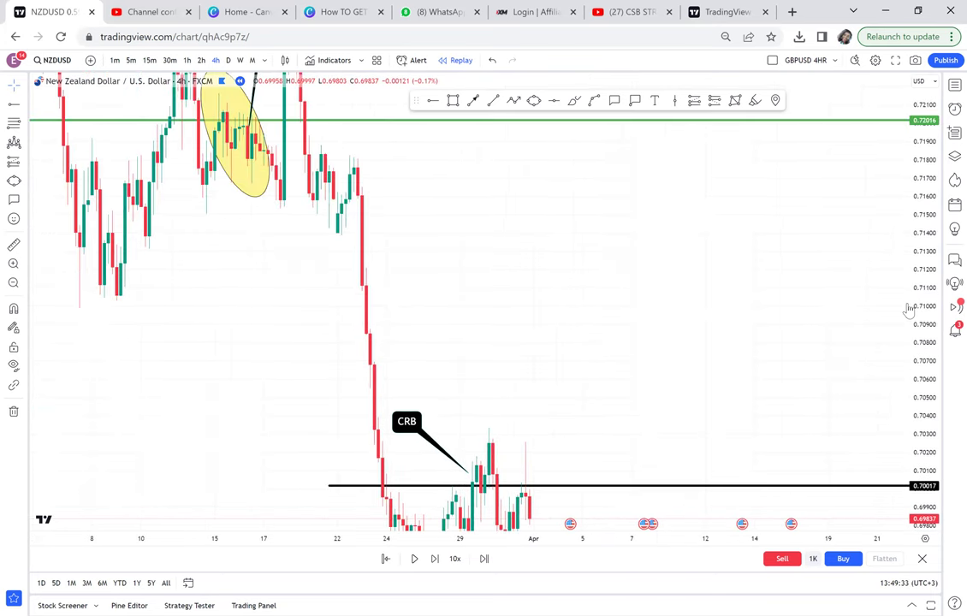
left_click_drag(921, 310, 921, 385)
left_click_drag(779, 299, 639, 256)
scroll(741, 240, "down", 2)
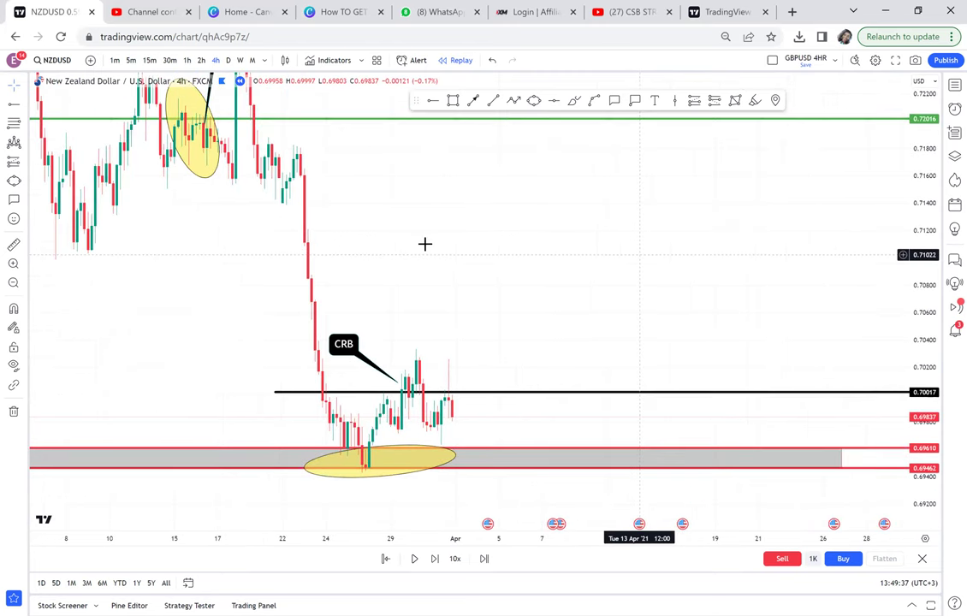
left_click_drag(425, 244, 401, 256)
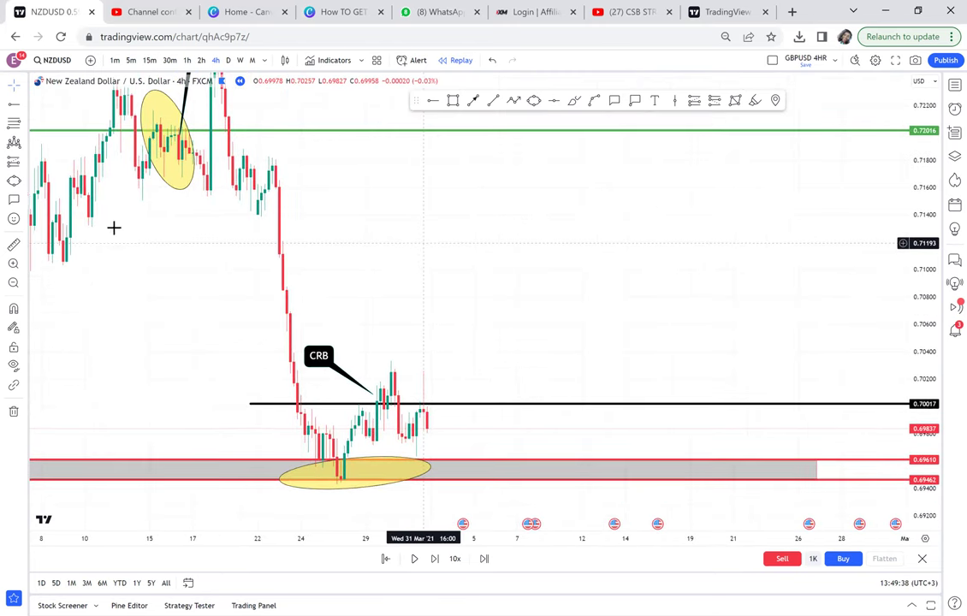
left_click(25, 165)
left_click(65, 174)
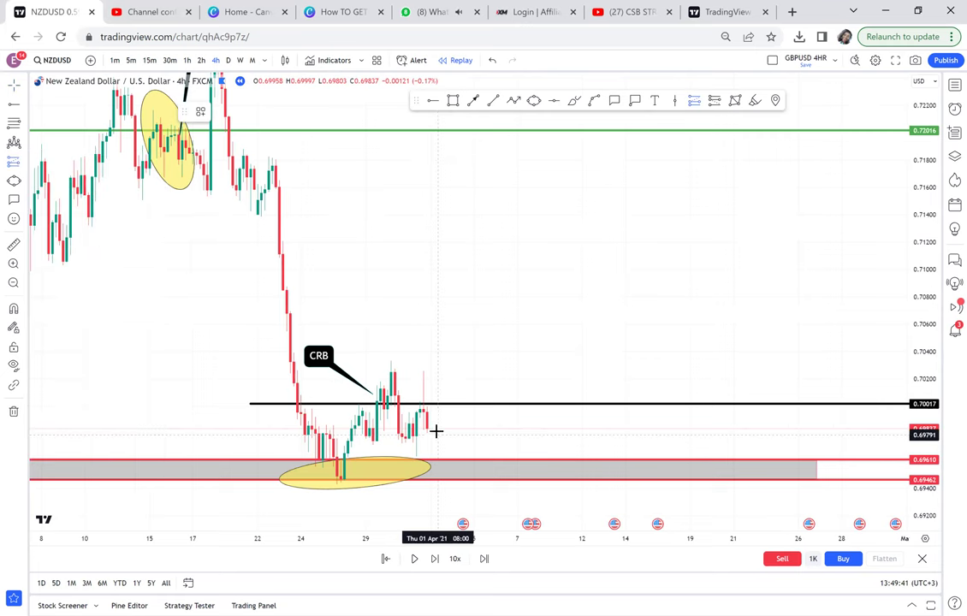
left_click(435, 429)
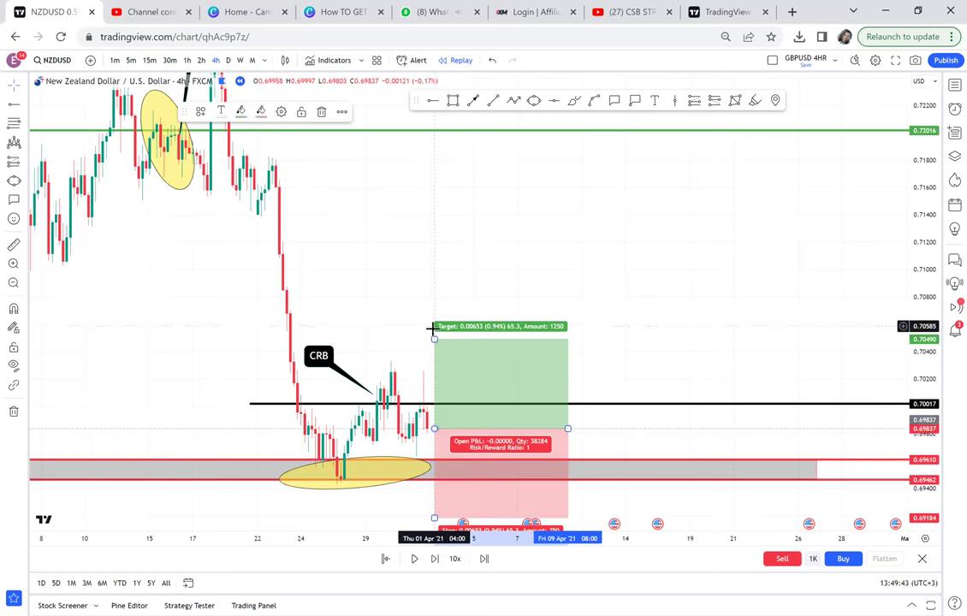
Raise the long position's target to the green line, at 0.72014
left_click_drag(463, 217, 460, 128)
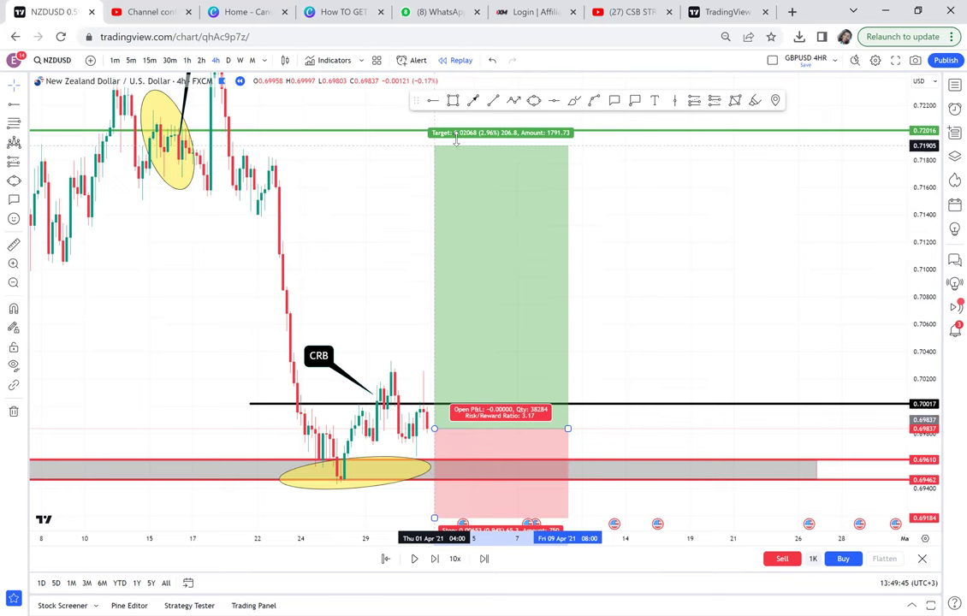
left_click_drag(624, 234, 700, 174)
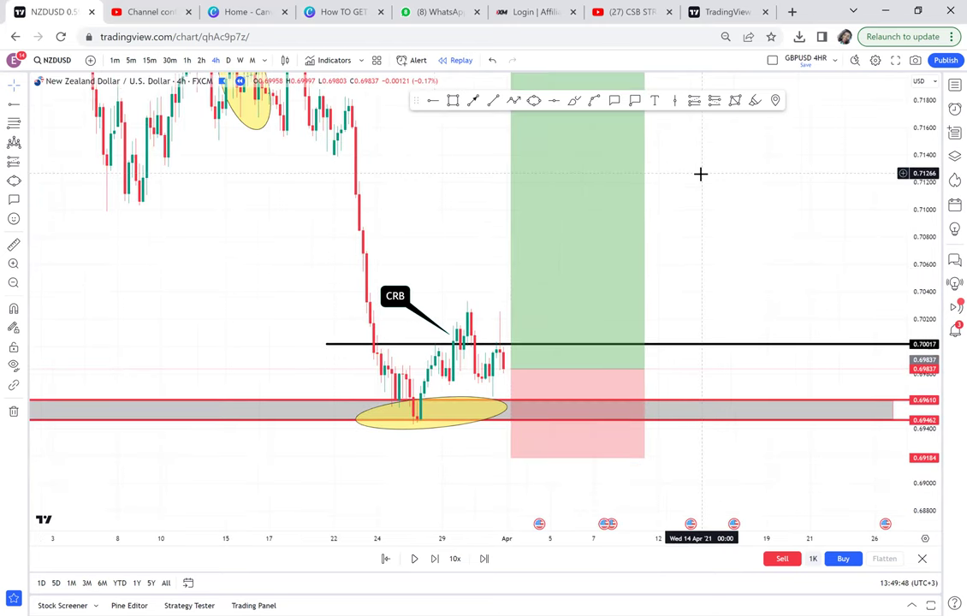
scroll(701, 174, "up", 2)
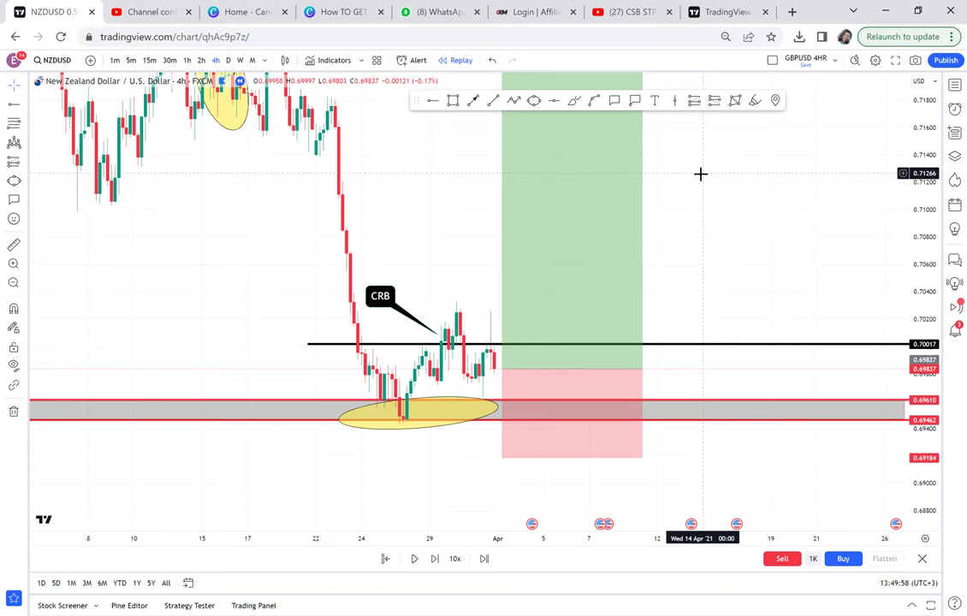
left_click_drag(710, 214, 255, 412)
left_click_drag(344, 381, 563, 266)
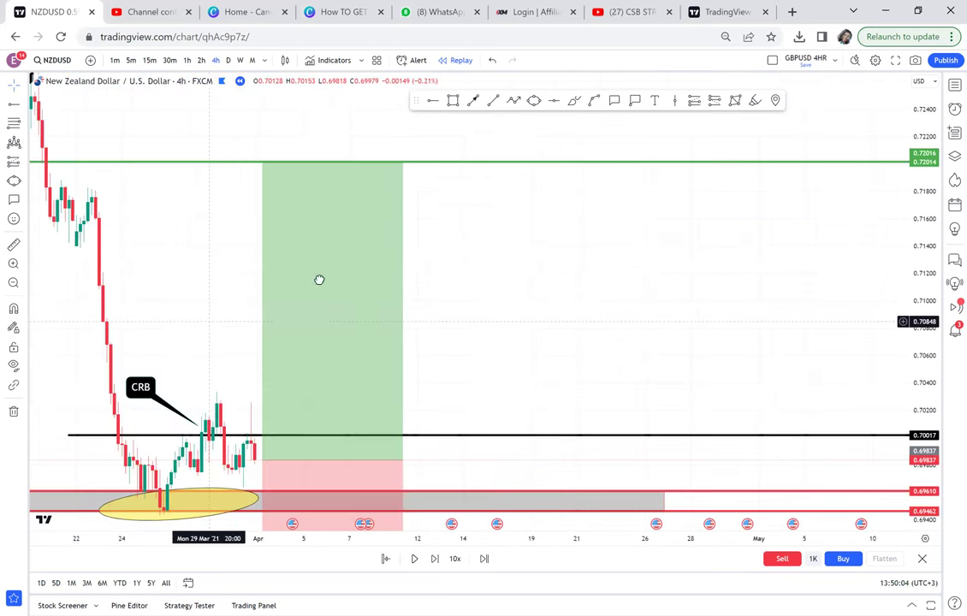
left_click_drag(208, 322, 331, 274)
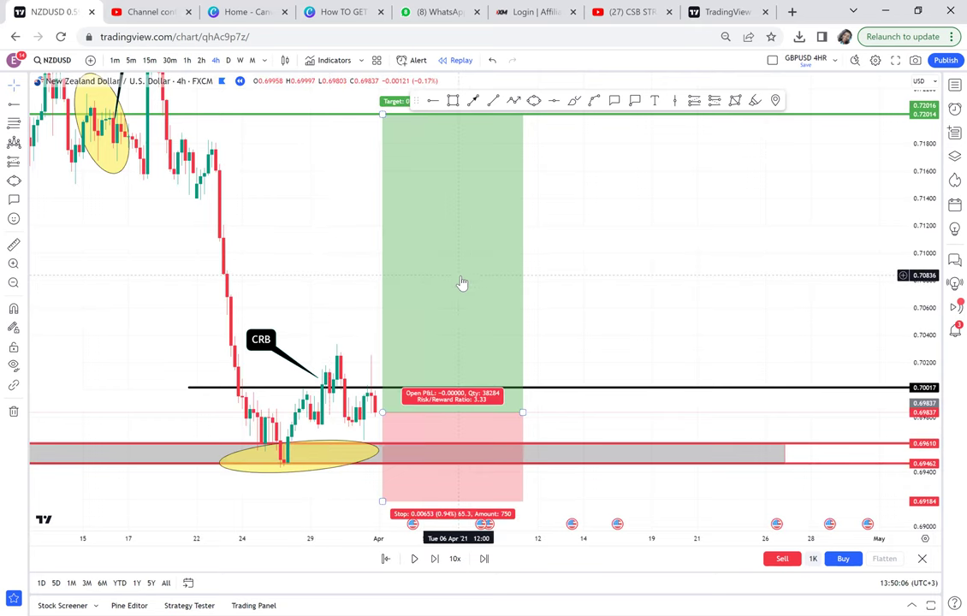
Move the long position onto the latest candle, with its entry at 0.69841 on 31 March 2021
left_click_drag(460, 276, 469, 244)
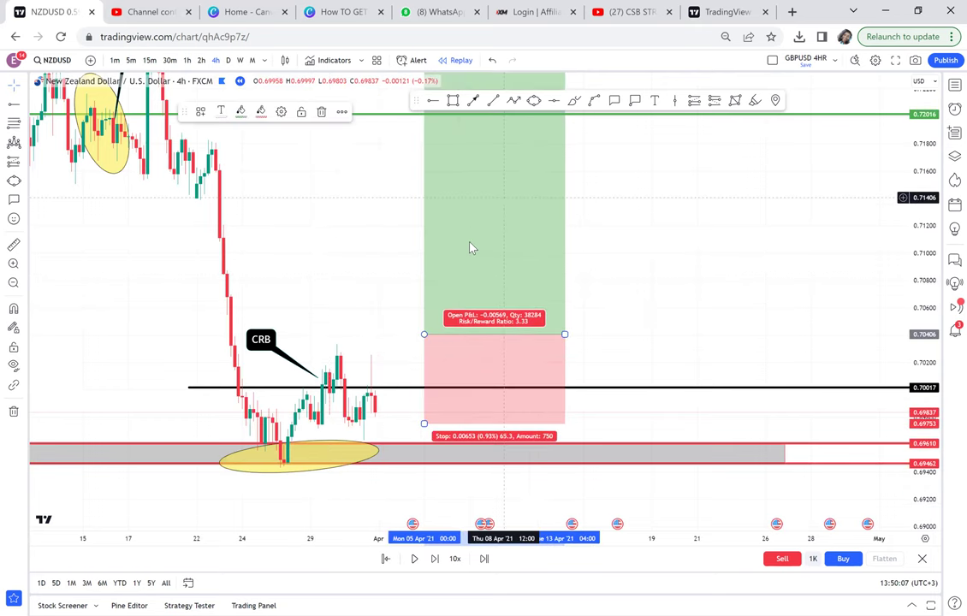
double_click(548, 229)
key("Escape")
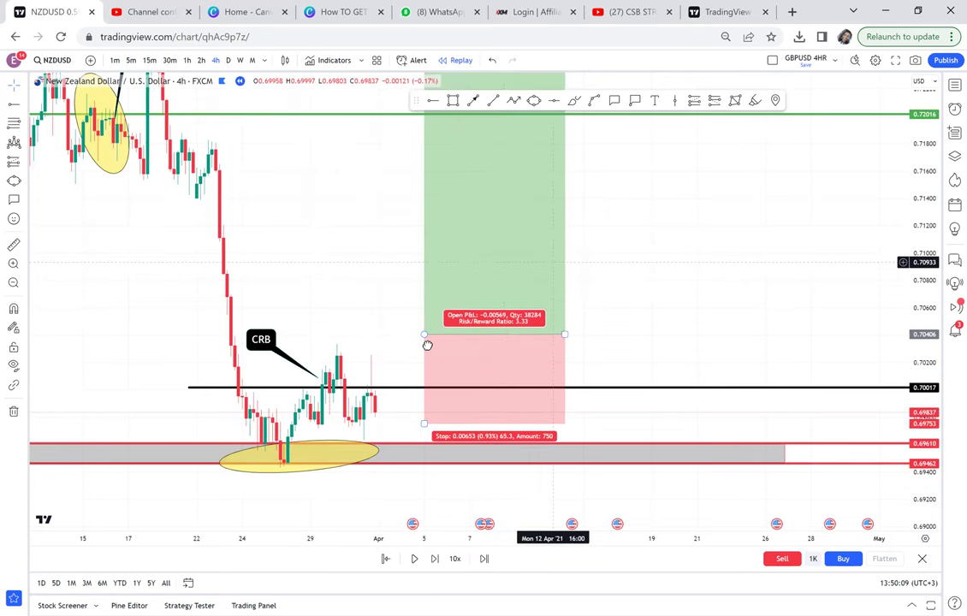
key("ctrl+z")
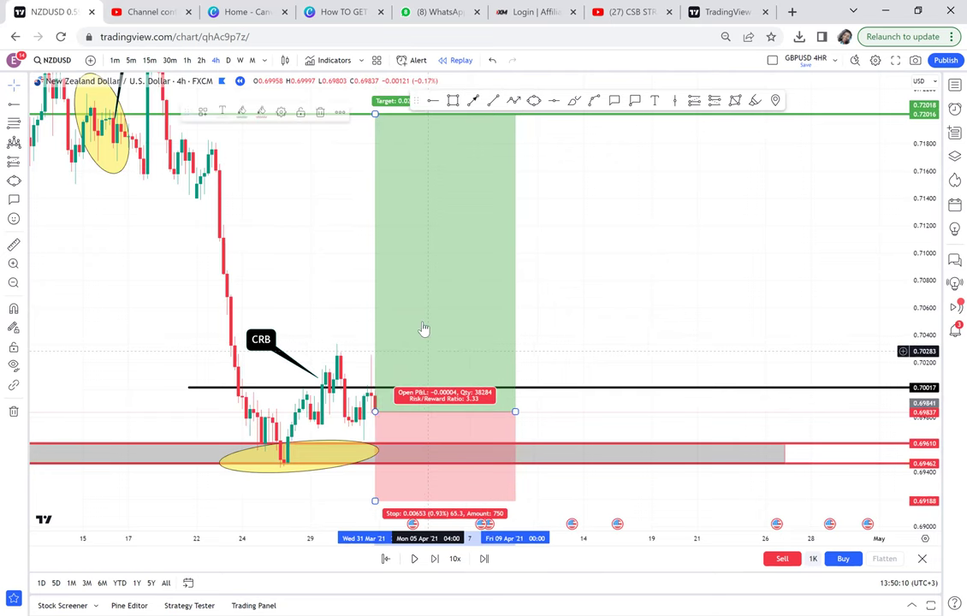
Measure from the latest candle's close down to just below the lower zone and set the long position's stop at 0.69248
left_click_drag(330, 480, 427, 338)
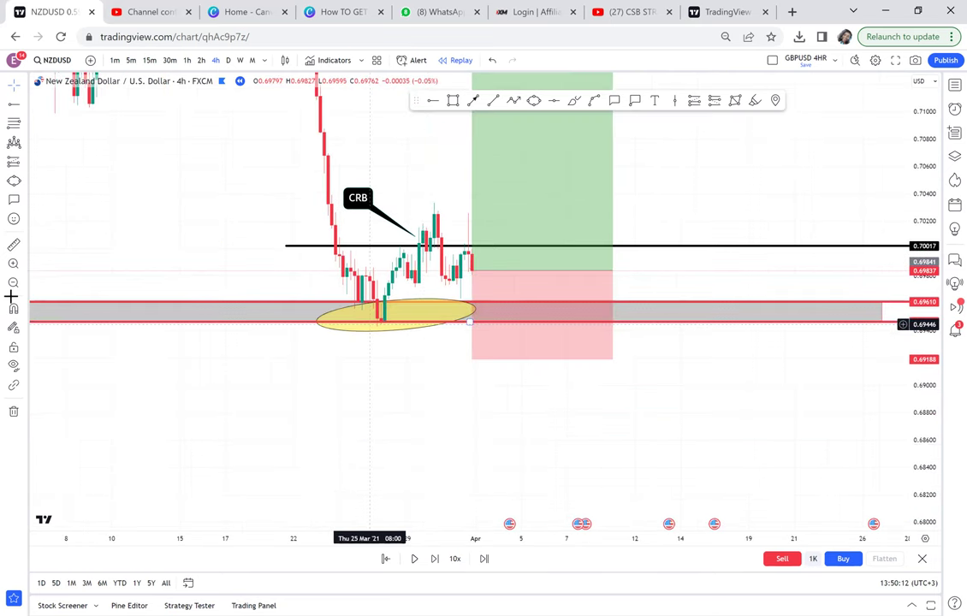
left_click_drag(295, 331, 135, 307)
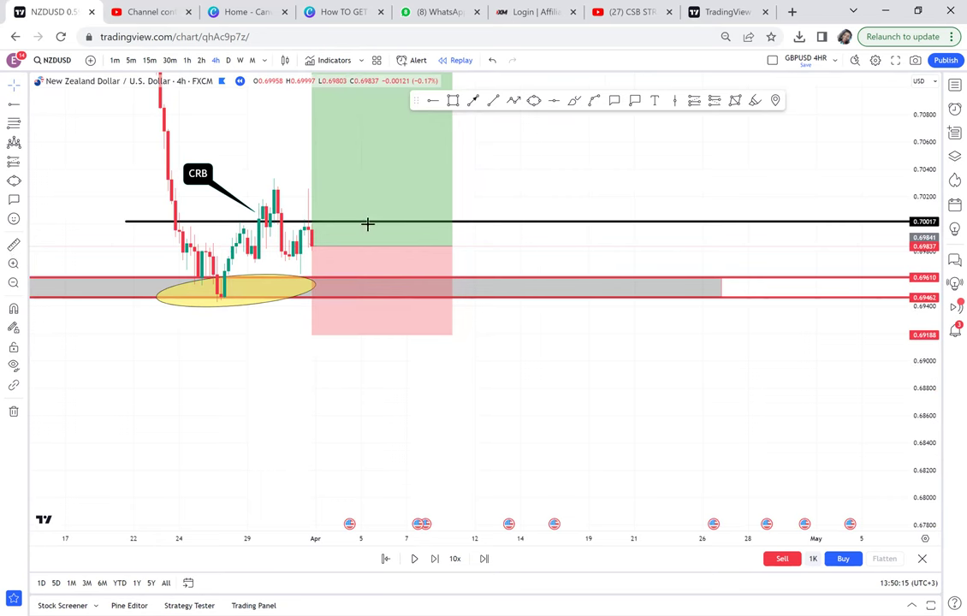
left_click(318, 248, "shift")
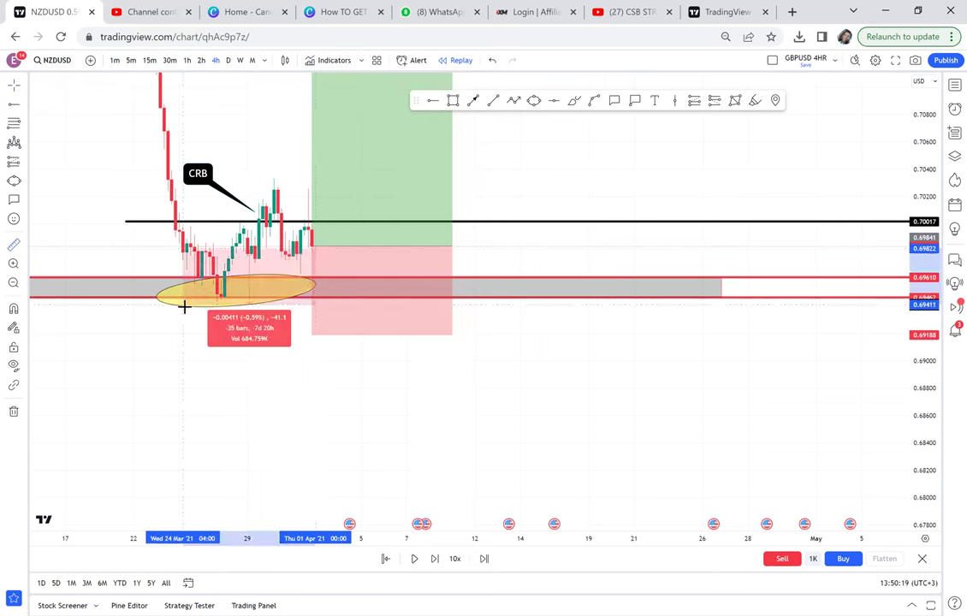
left_click(184, 322)
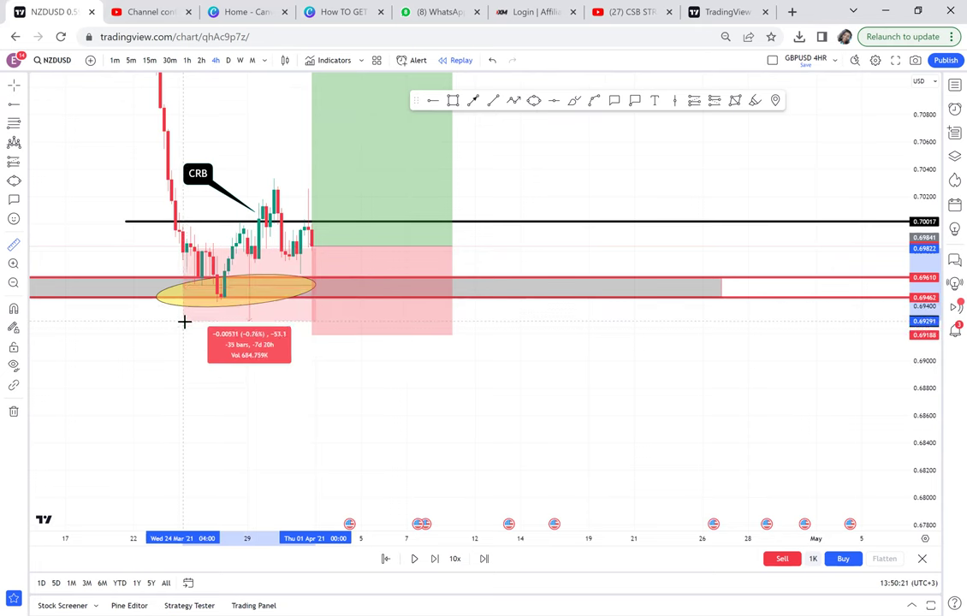
left_click(291, 340)
left_click_drag(312, 338, 292, 327)
Draw a rectangle zone from 0.71816 to 0.71739 at the highs before the sell-off, spanning 19 March to 14 April 2021
left_click_drag(521, 365, 780, 537)
left_click_drag(842, 310, 713, 374)
left_click(433, 218)
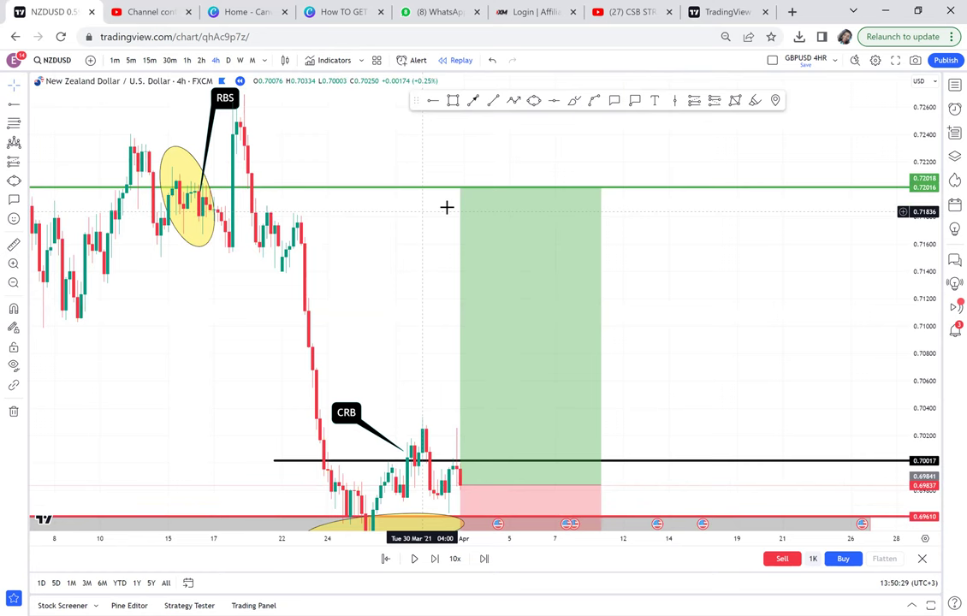
left_click(462, 190)
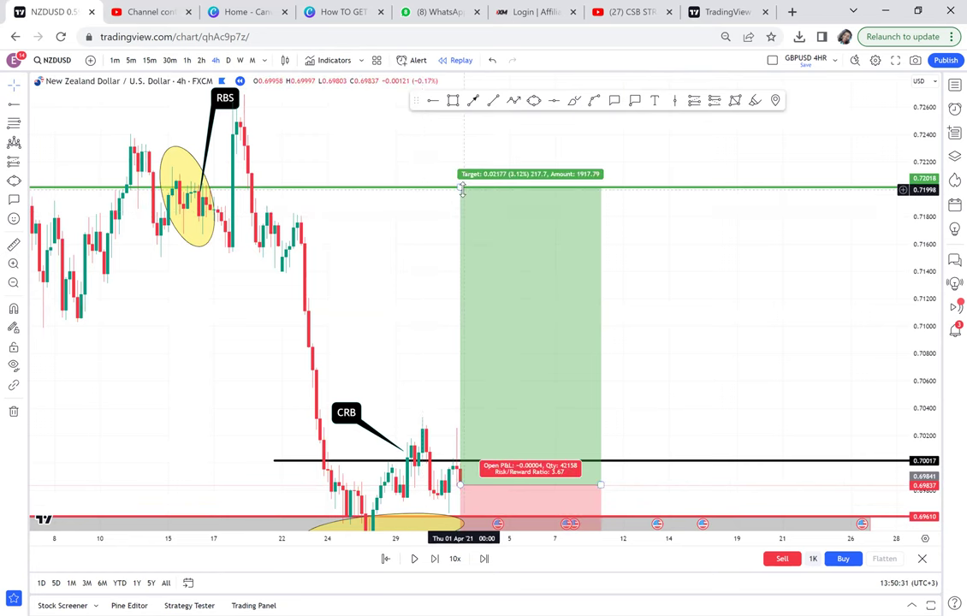
right_click(462, 190)
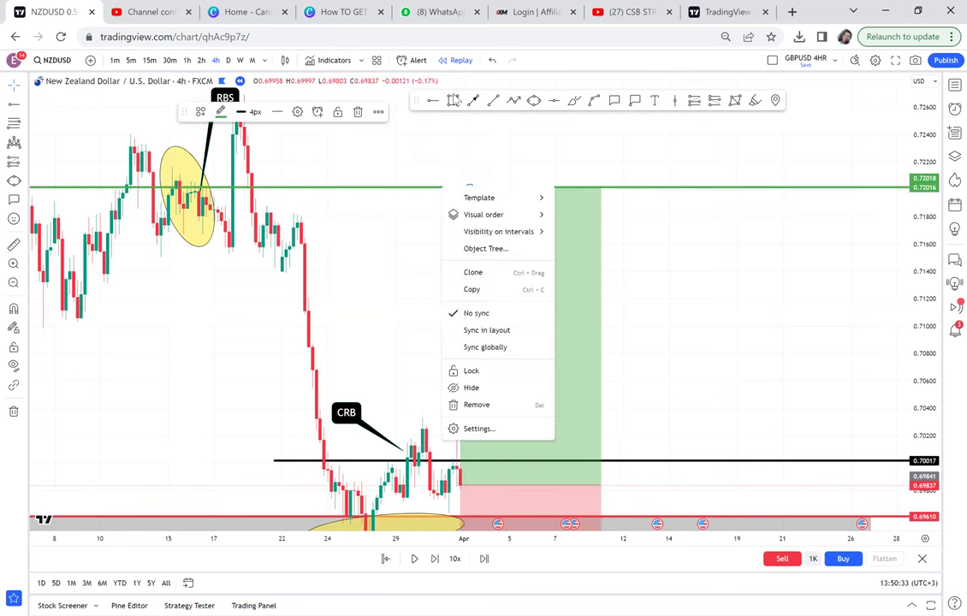
left_click(294, 210)
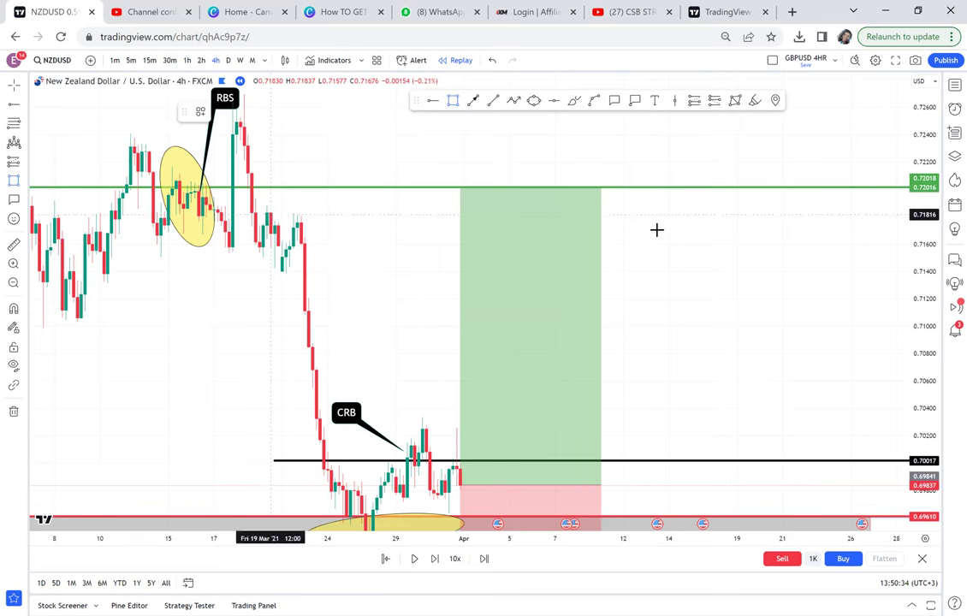
left_click(685, 225)
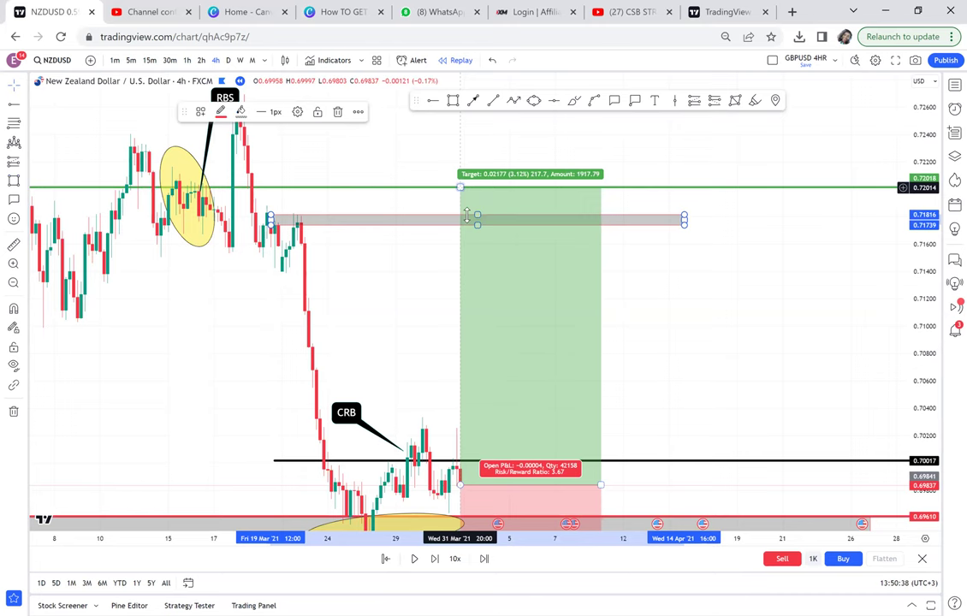
Lower the long position's target to 0.71824, at the upper edge of the narrow grey zone
left_click_drag(460, 187, 466, 215)
left_click_drag(688, 284, 731, 165)
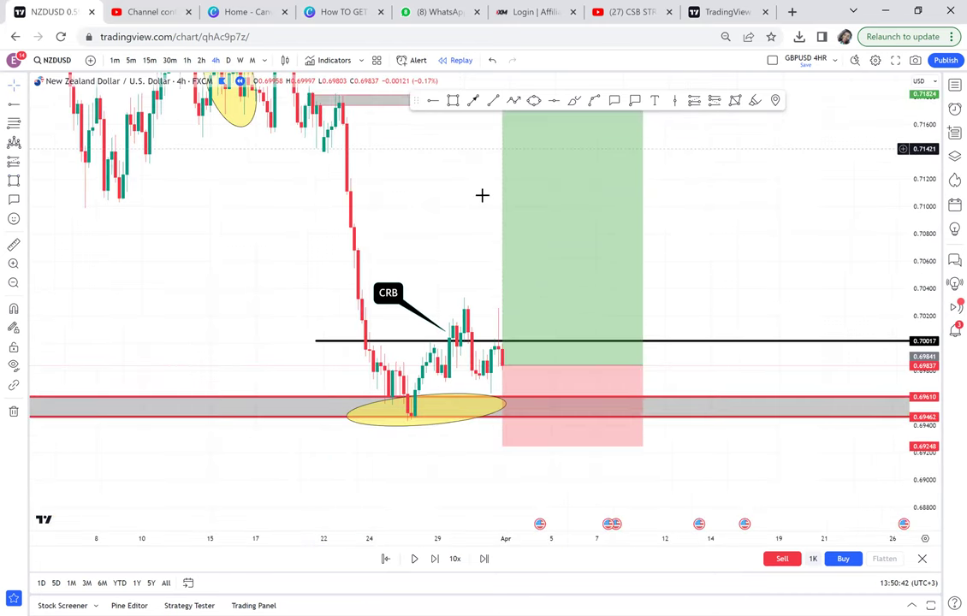
left_click_drag(652, 140, 653, 327)
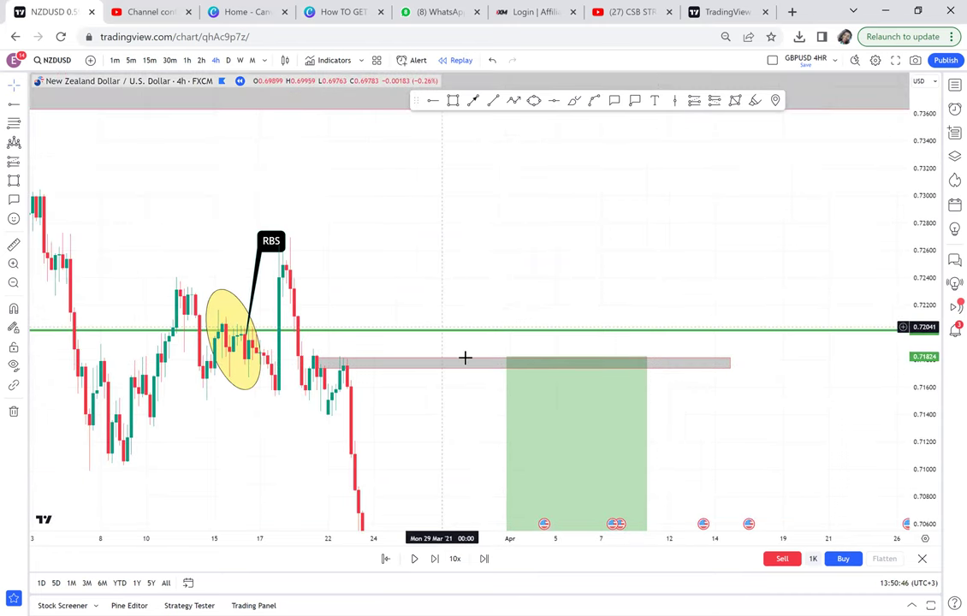
left_click_drag(465, 357, 485, 333)
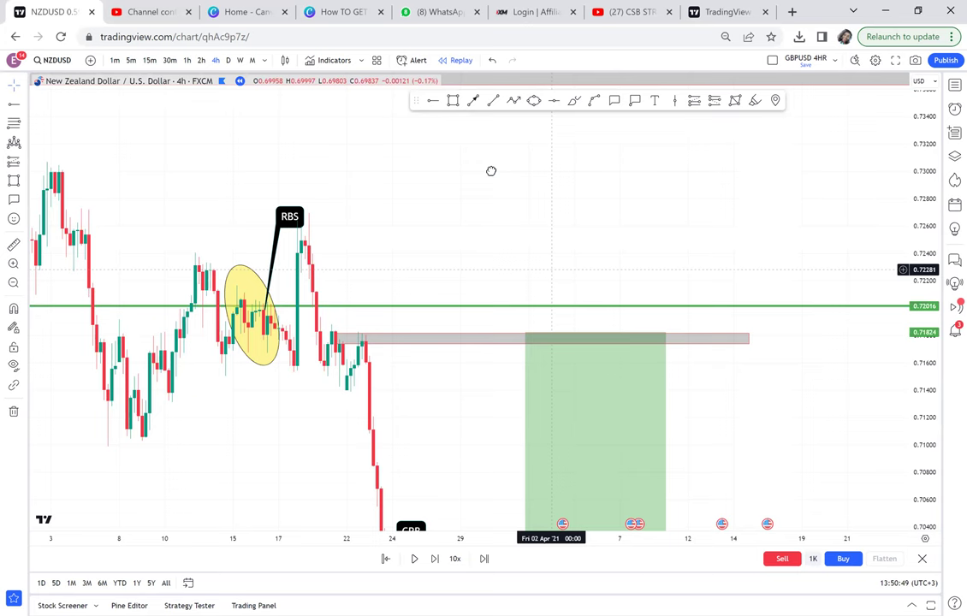
left_click_drag(491, 172, 483, 170)
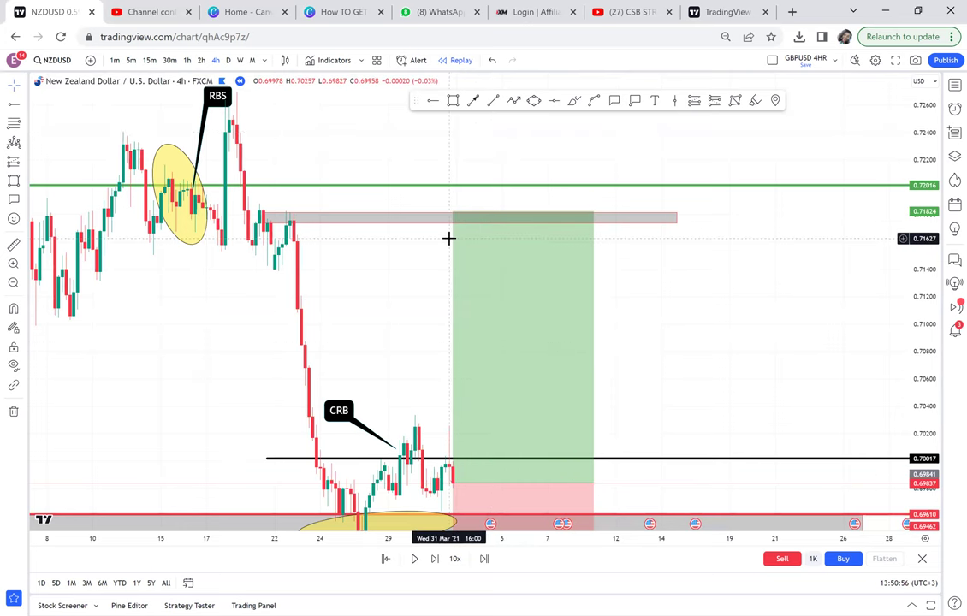
left_click_drag(449, 238, 244, 356)
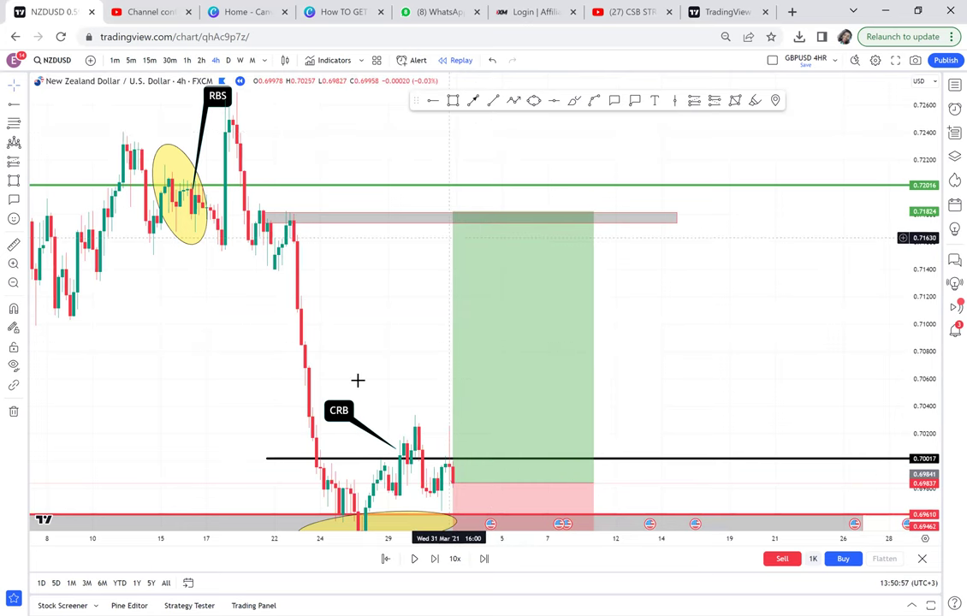
left_click_drag(396, 374, 469, 300)
Advance the bar replay candle by candle to 12 April 2021 to follow the long position
scroll(468, 300, "up", 2)
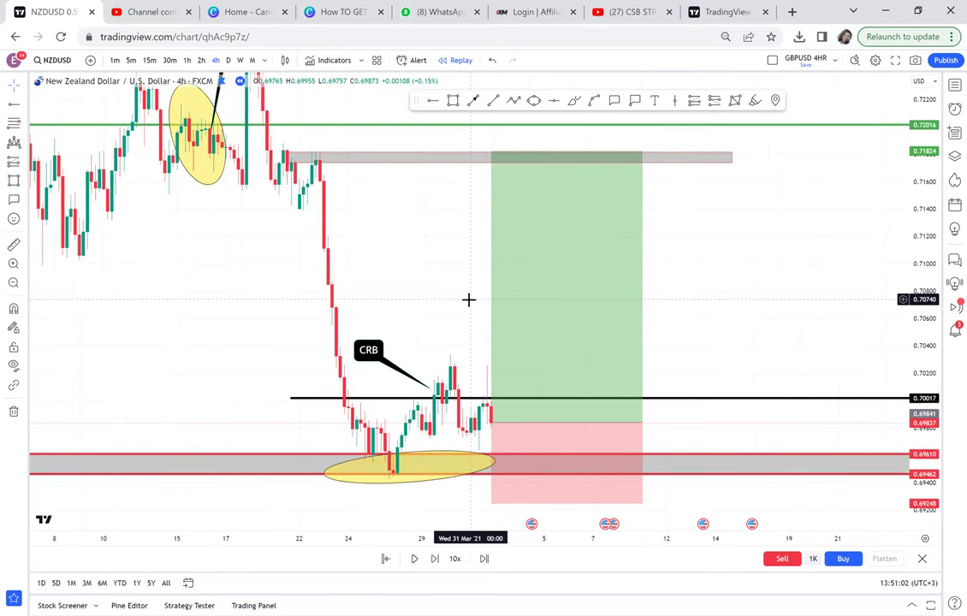
left_click(435, 560)
left_click(434, 560)
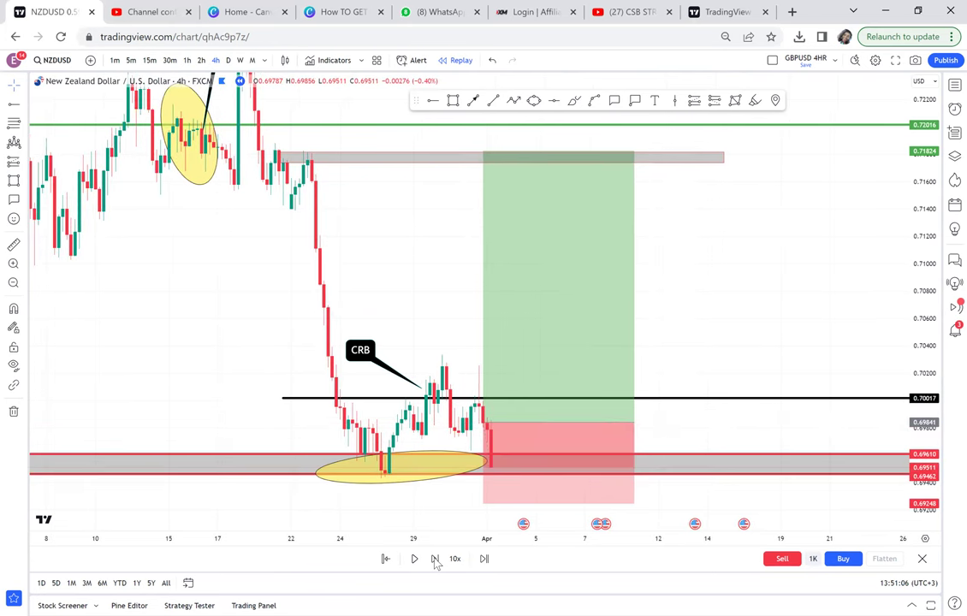
left_click(434, 560)
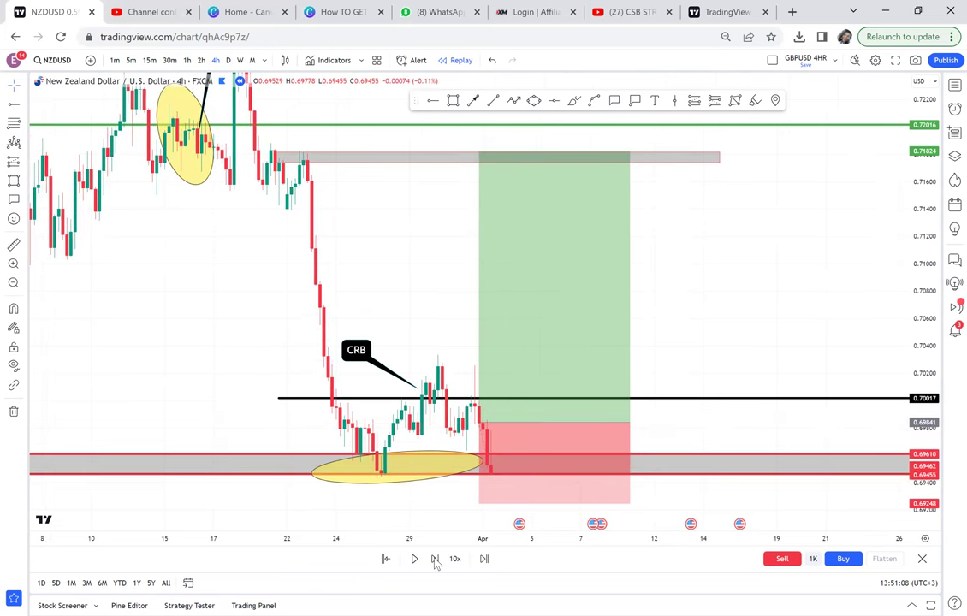
left_click(435, 559)
left_click(434, 559)
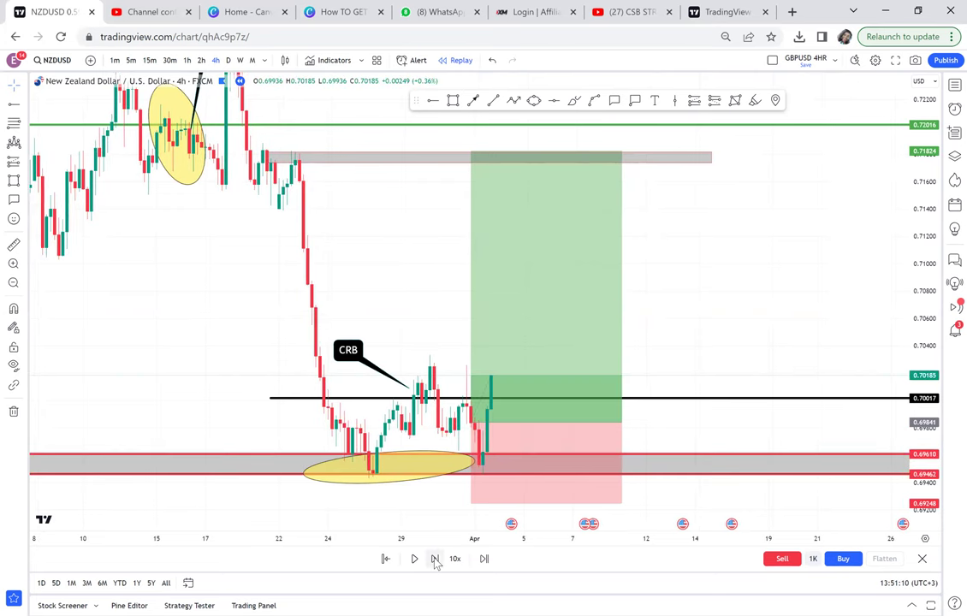
left_click(435, 560)
left_click(435, 560)
left_click(435, 560)
left_click(435, 560)
left_click(435, 560)
left_click(435, 559)
left_click(435, 560)
left_click(435, 559)
left_click(435, 560)
left_click(435, 560)
left_click(435, 560)
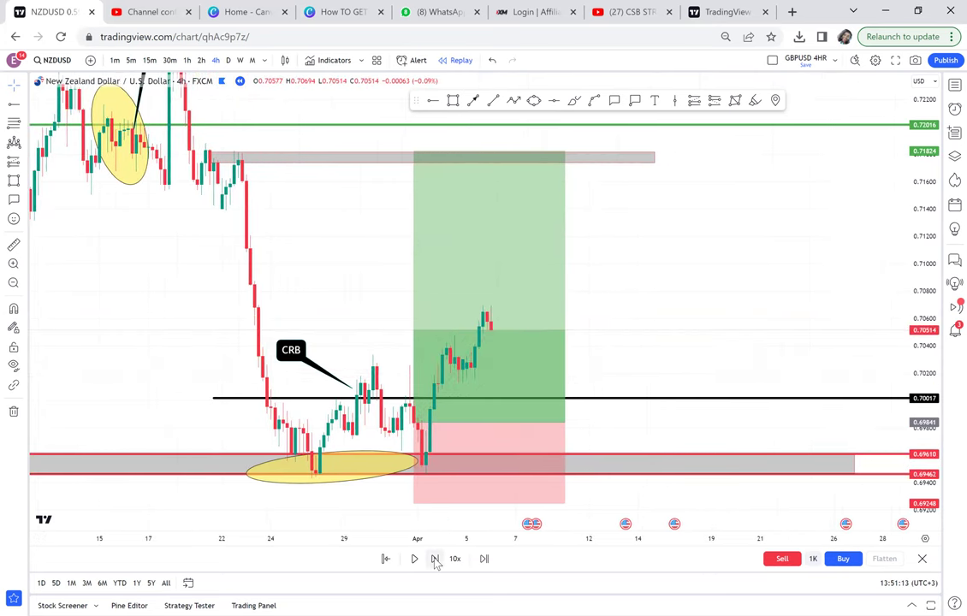
left_click(435, 559)
left_click(435, 560)
left_click(435, 559)
left_click(435, 560)
left_click(435, 559)
left_click(435, 560)
left_click(435, 560)
left_click(435, 560)
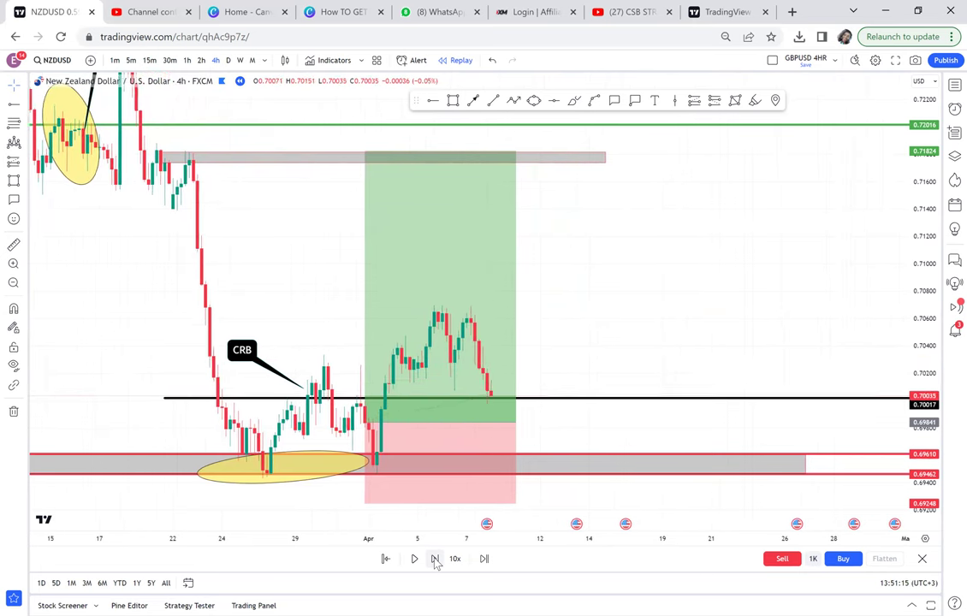
left_click(434, 560)
left_click(435, 560)
left_click(435, 559)
left_click(435, 560)
left_click(435, 560)
left_click(435, 560)
left_click(435, 559)
left_click(435, 560)
left_click(435, 560)
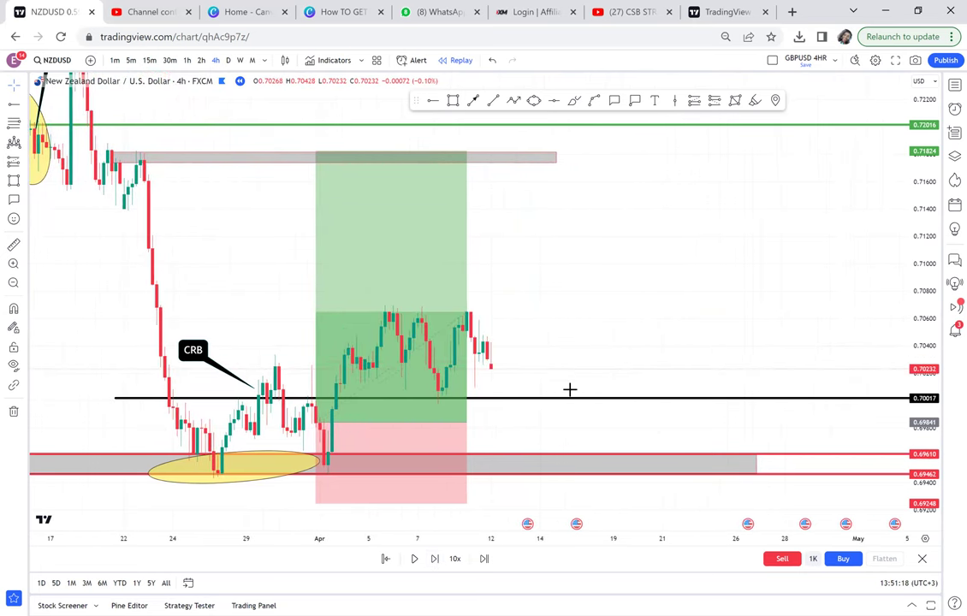
Add a callout reading "P2" above the lower grey zone, pointing into it at about 0.69551 on 11 March 2021
left_click_drag(593, 342, 738, 266)
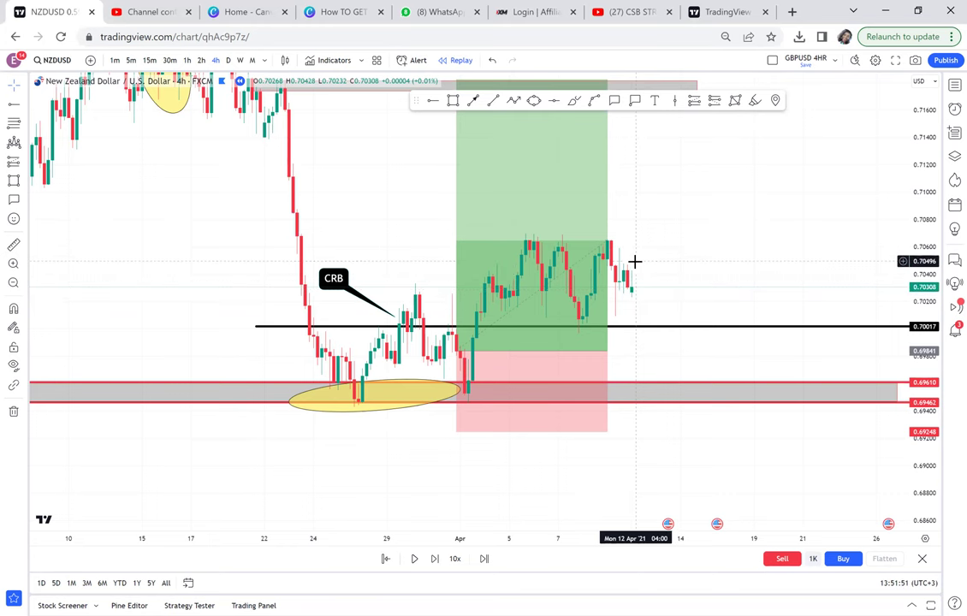
left_click_drag(345, 220, 531, 159)
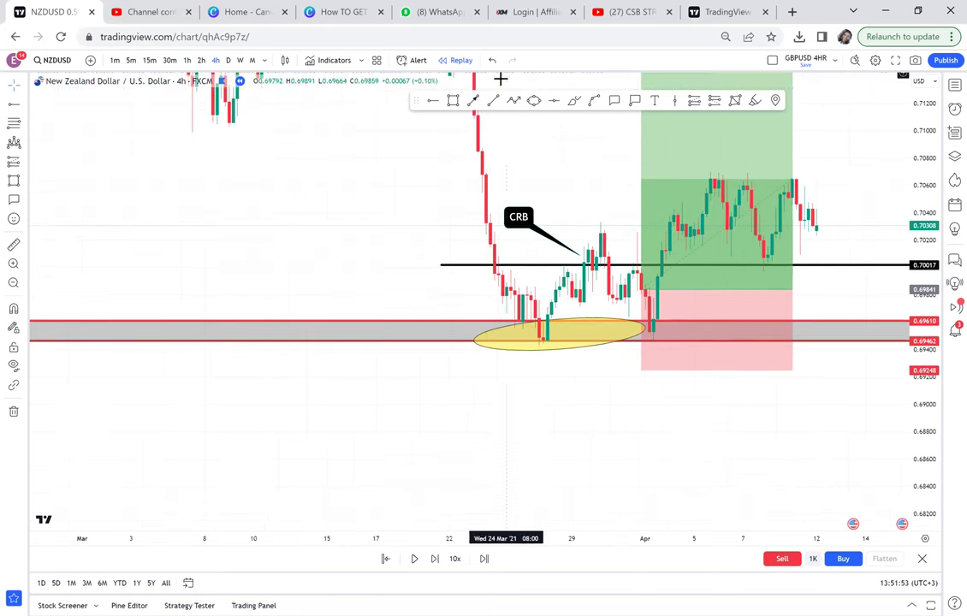
left_click(615, 101)
left_click_drag(294, 329, 297, 416)
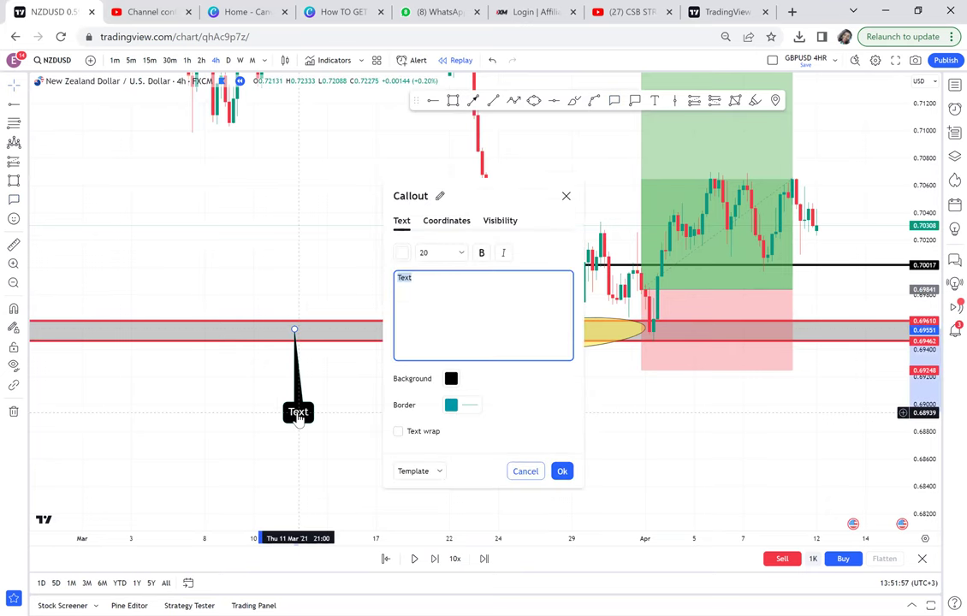
type("PP")
key("BackSpace")
type("2")
left_click(343, 414)
left_click_drag(298, 424, 333, 281)
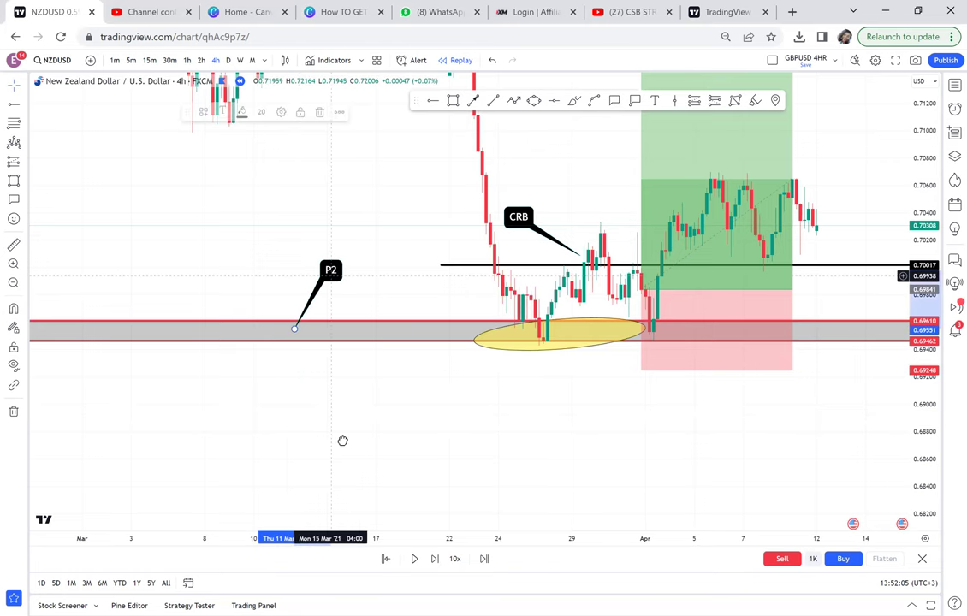
left_click_drag(342, 441, 327, 454)
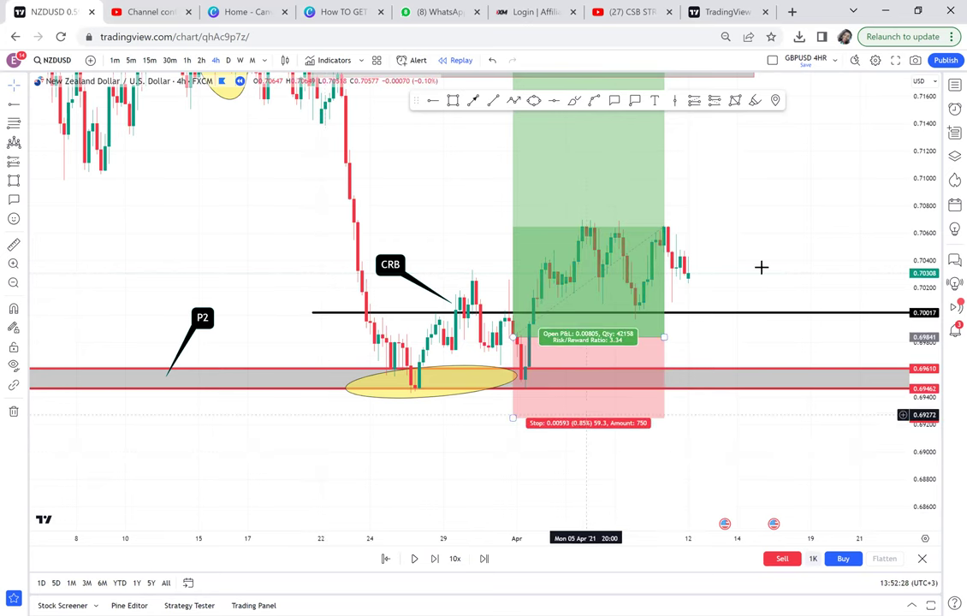
left_click_drag(707, 299, 601, 392)
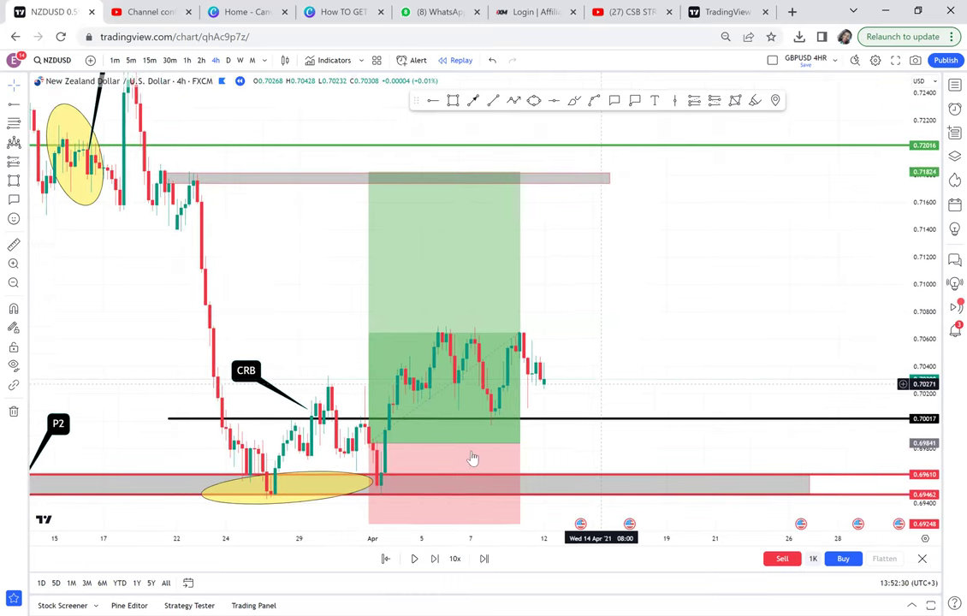
Advance the 4-hour replay candle by candle to 16 April 2021, as price approaches the long position's target
left_click(436, 558)
left_click(438, 560)
left_click(438, 560)
left_click(437, 559)
left_click(438, 559)
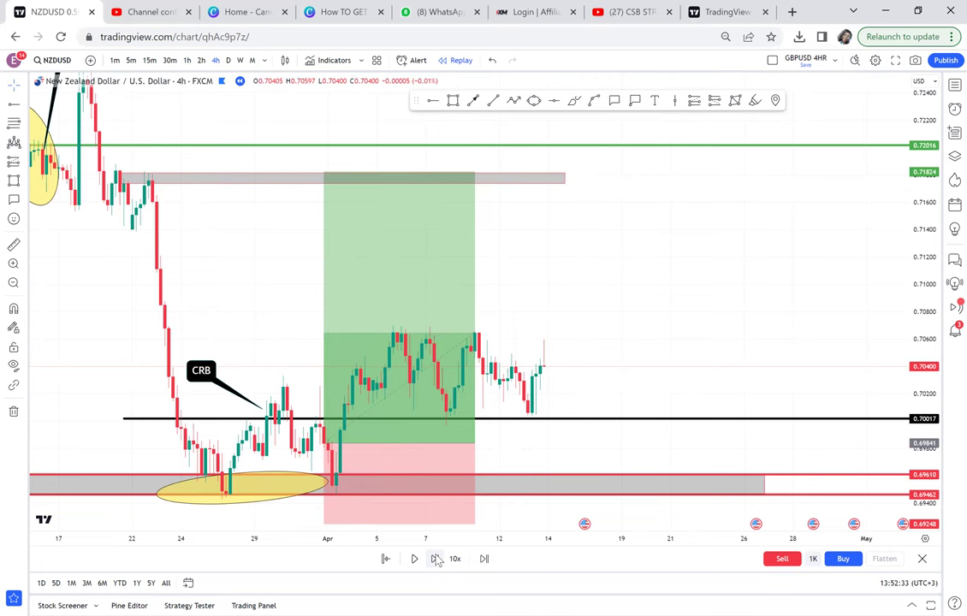
left_click(437, 560)
left_click(437, 560)
left_click(437, 560)
left_click(437, 560)
left_click(438, 560)
left_click(437, 560)
left_click(437, 560)
left_click(437, 560)
left_click(437, 560)
left_click(438, 560)
left_click(438, 560)
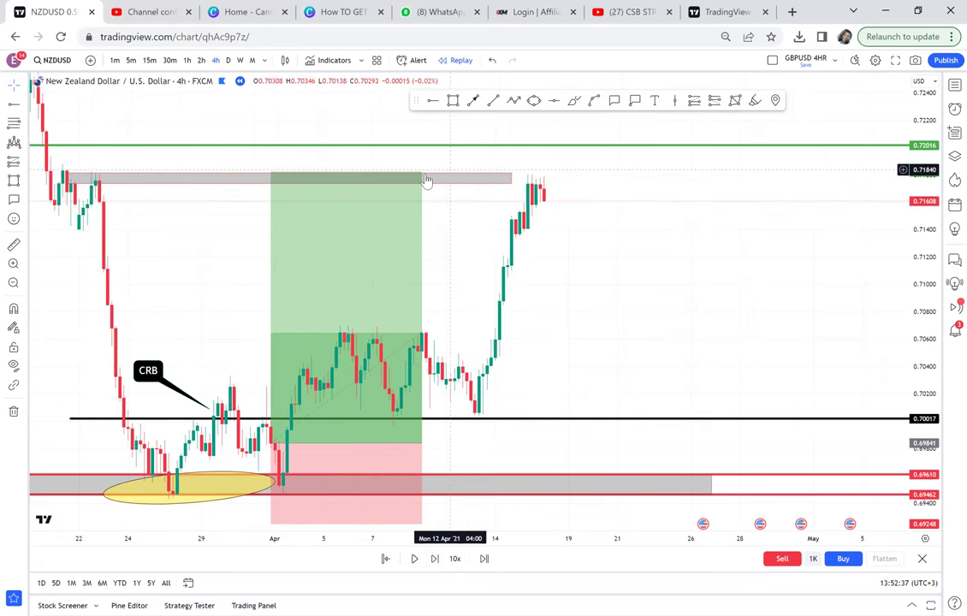
Extend the long position to 19 April 2021 and advance the 4-hour replay to 20 April 2021
left_click(422, 440)
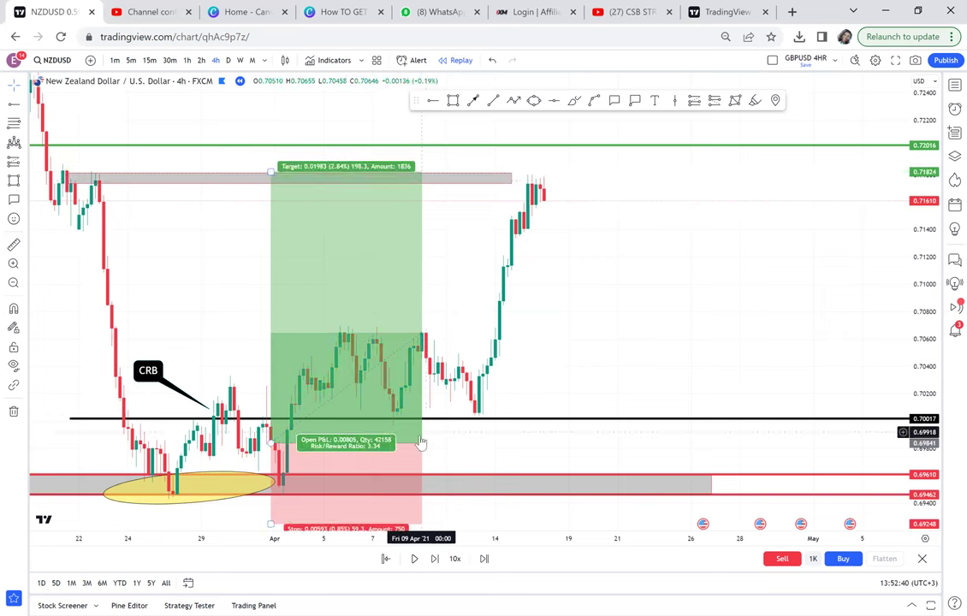
left_click_drag(422, 445, 573, 442)
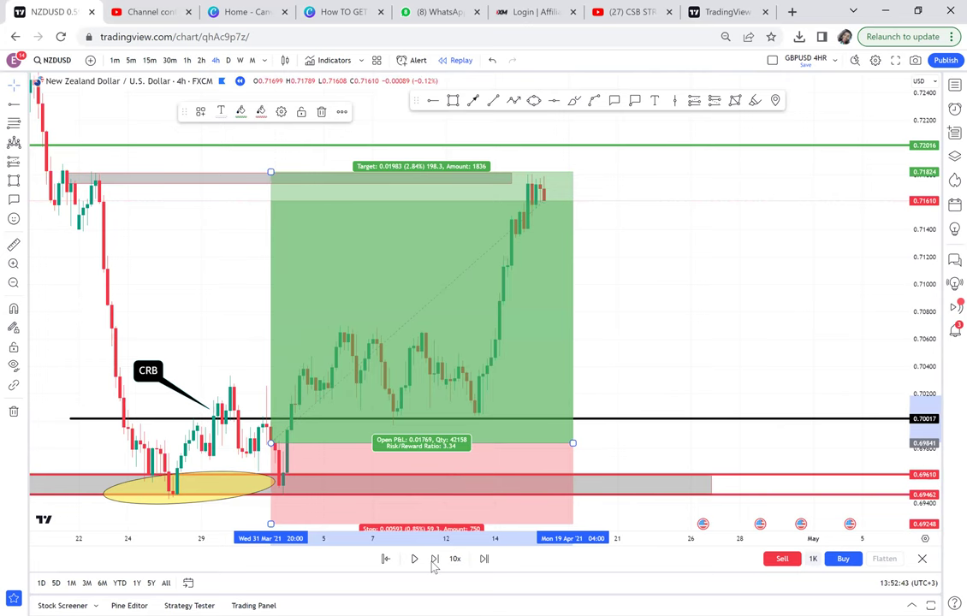
left_click(433, 561)
left_click(434, 559)
left_click(434, 559)
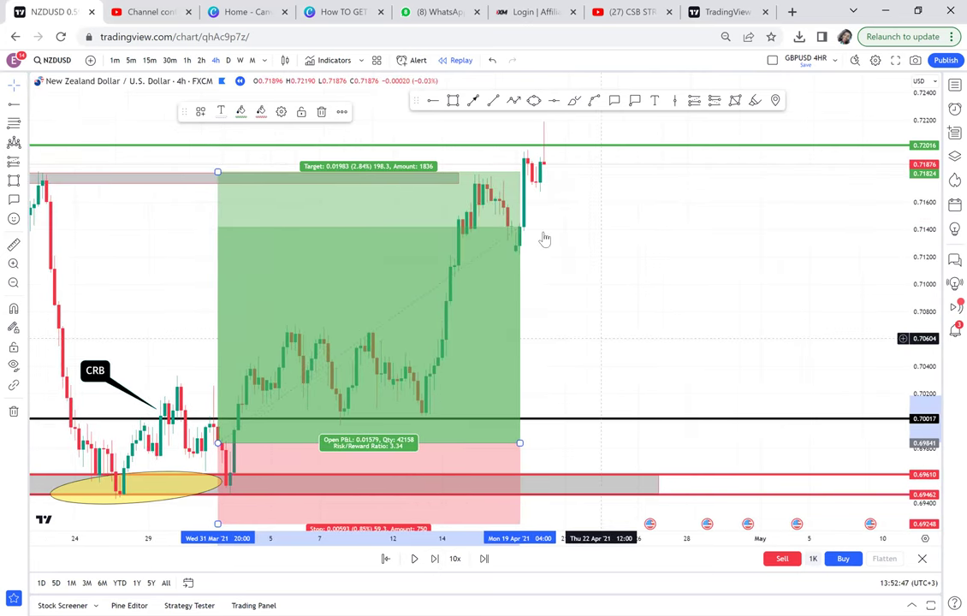
left_click_drag(544, 240, 591, 256)
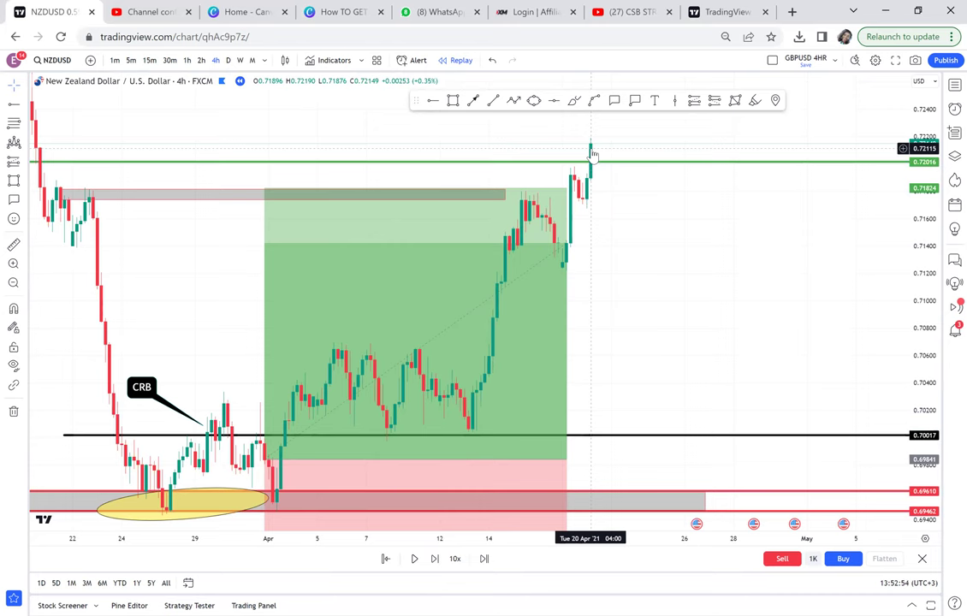
mouse_move(679, 259)
left_mouse_down()
mouse_move(772, 82)
mouse_move(673, 240)
left_mouse_up()
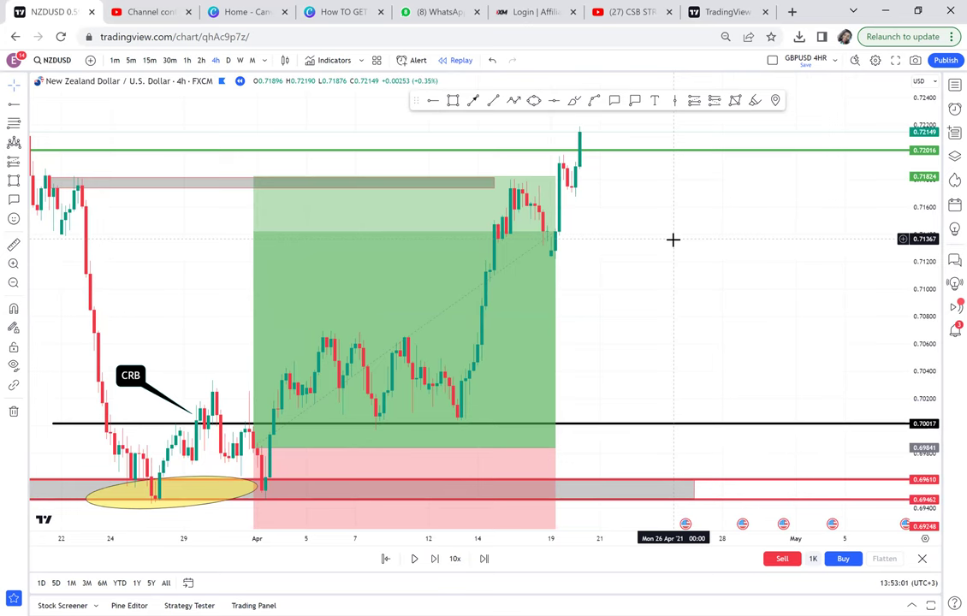
left_click_drag(564, 212, 532, 219)
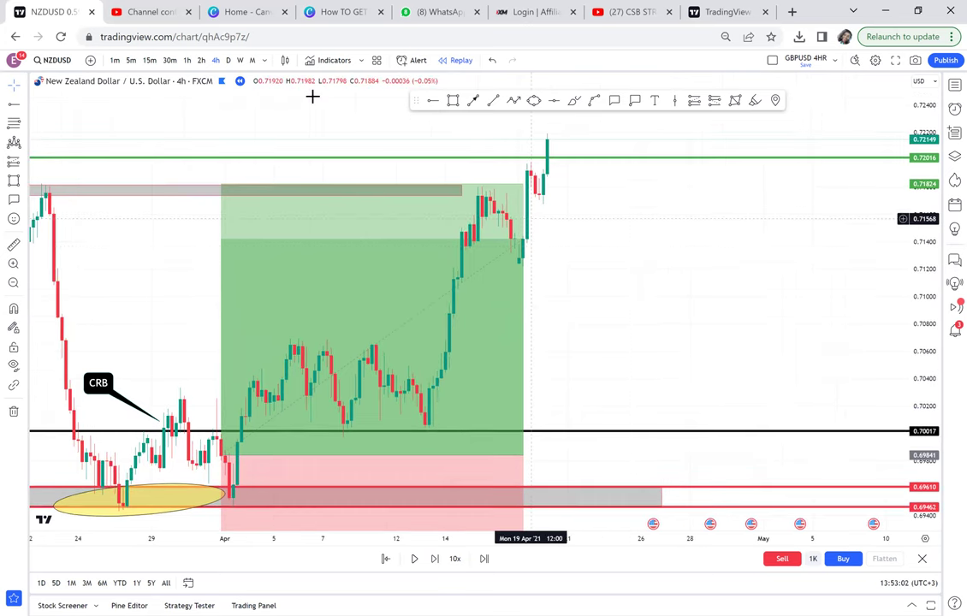
Switch to the monthly chart and advance the replay to the May 2021 candle
left_click(262, 61)
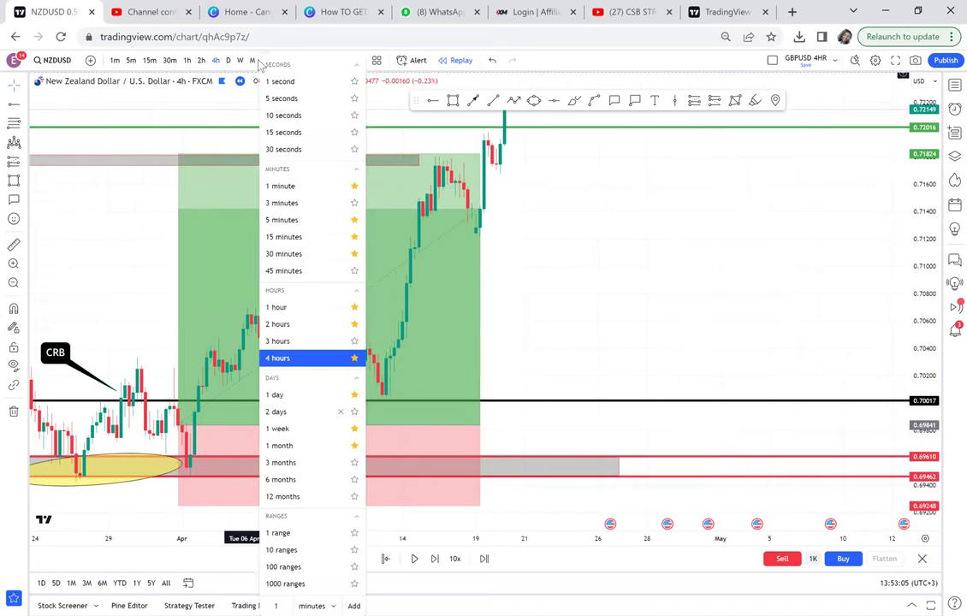
left_click(261, 61)
left_click(251, 60)
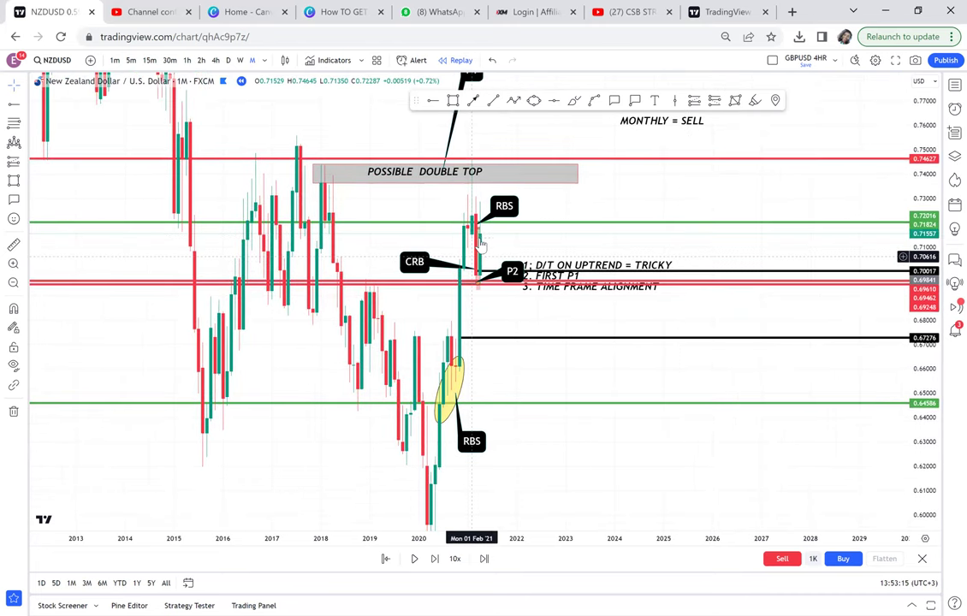
mouse_move(481, 239)
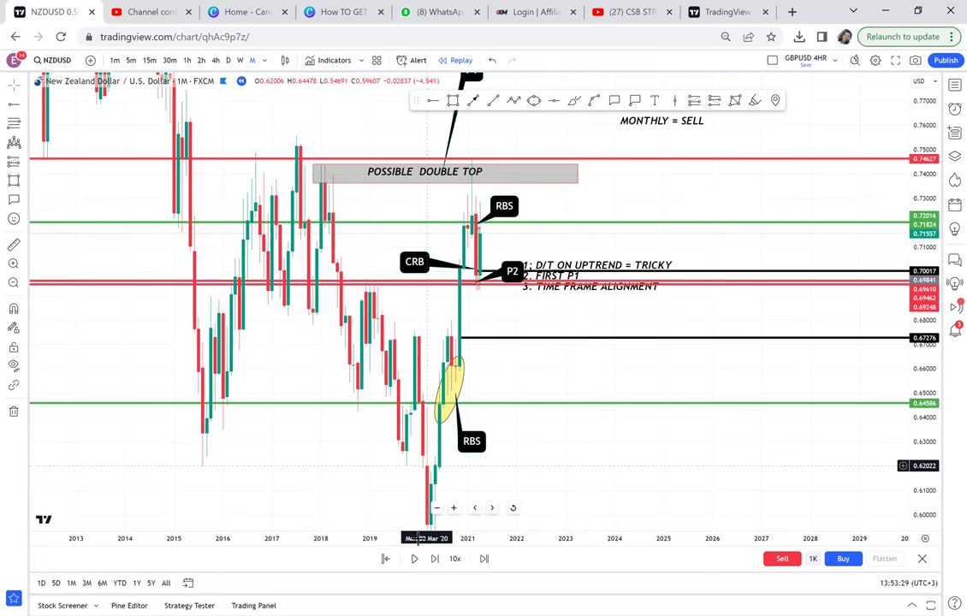
left_click(437, 565)
left_click(438, 565)
left_click(437, 565)
left_click(437, 565)
left_click(436, 559)
left_click(436, 559)
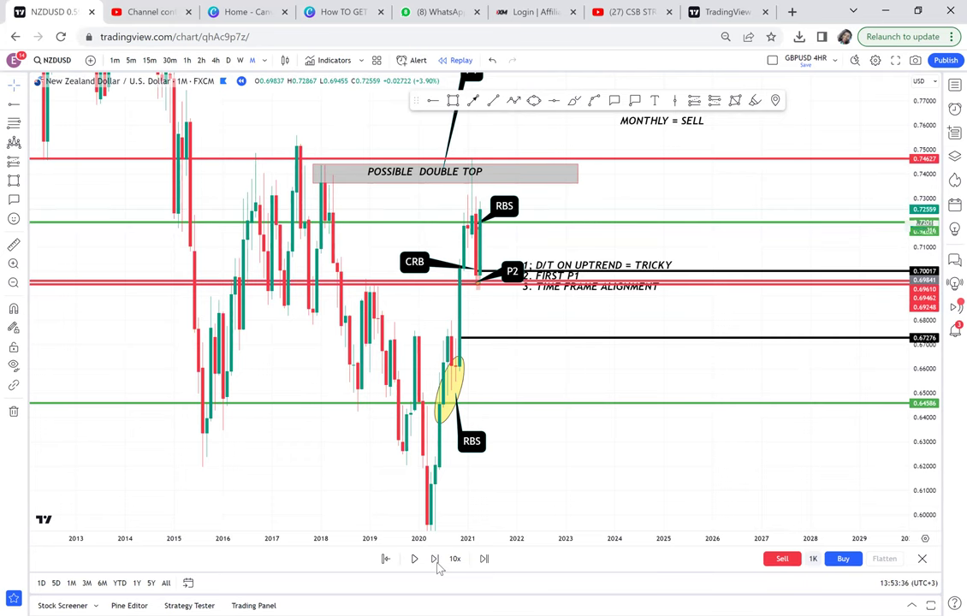
left_click(435, 561)
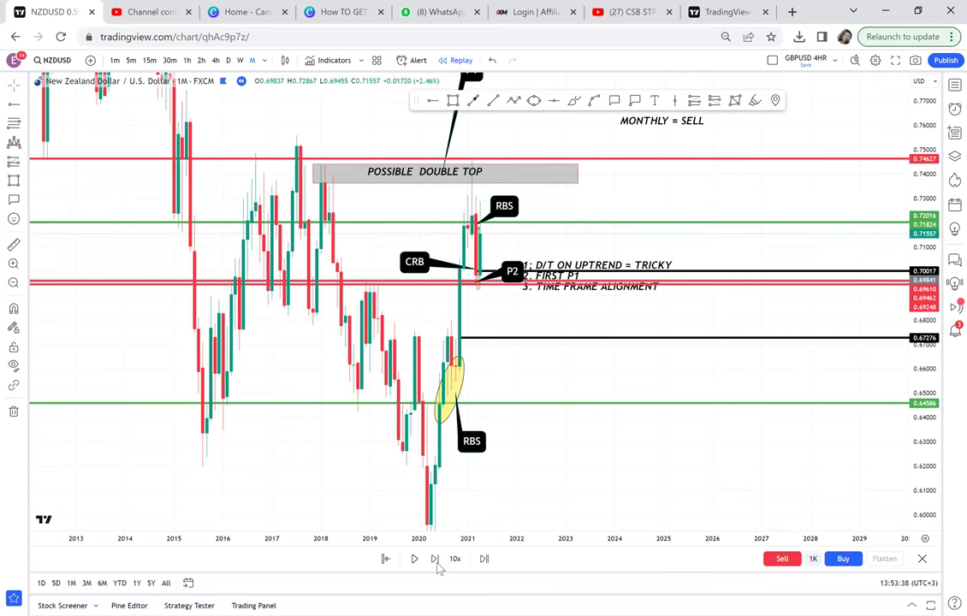
left_click(435, 561)
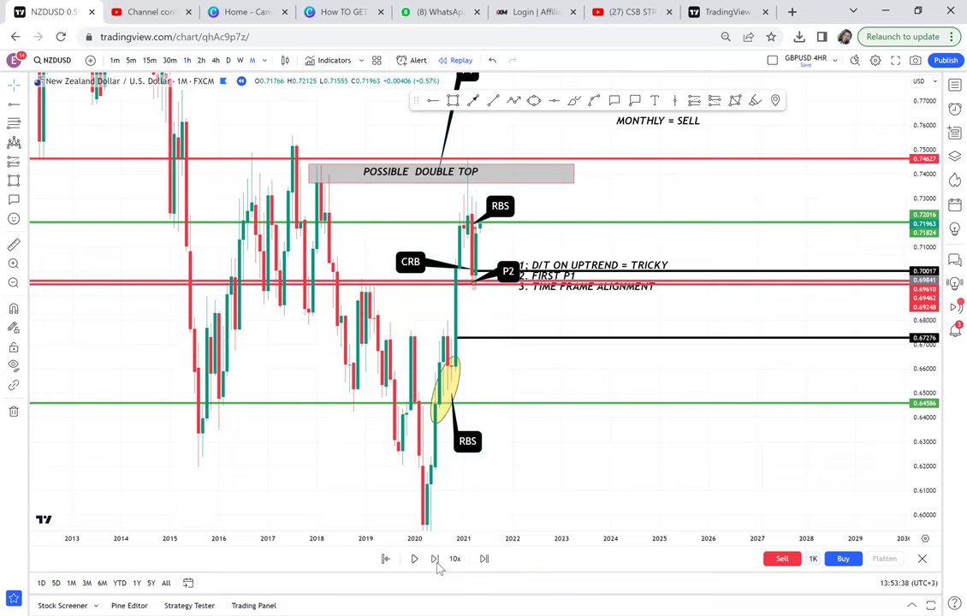
Delete the RBS callout pointing at the green 0.72016 line on the monthly chart
left_click(505, 212)
key("Delete")
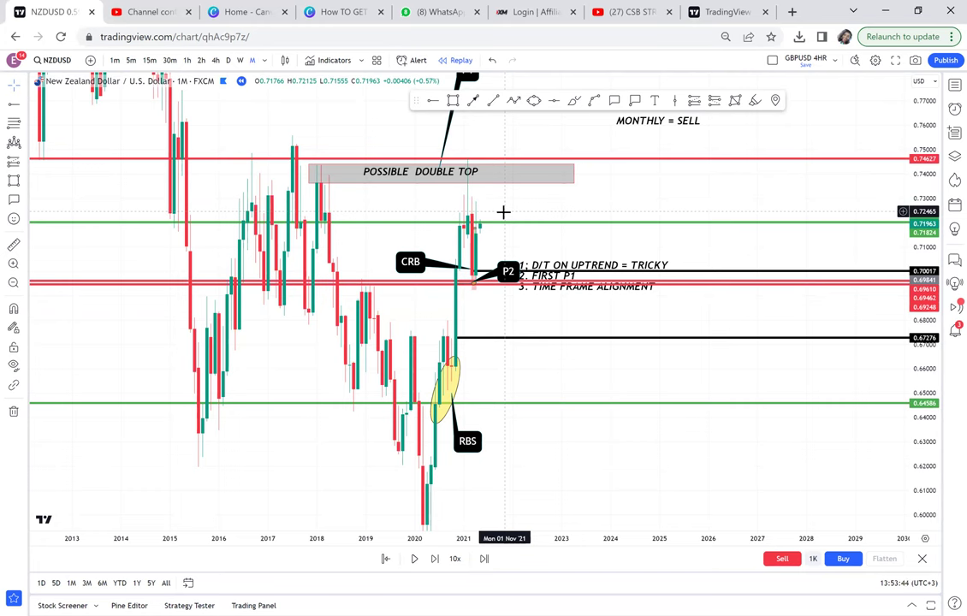
On the weekly chart, draw a rectangle zone at the highs from 0.74588 to about 0.72919, spanning 25 January to 20 September 2021
left_click(228, 61)
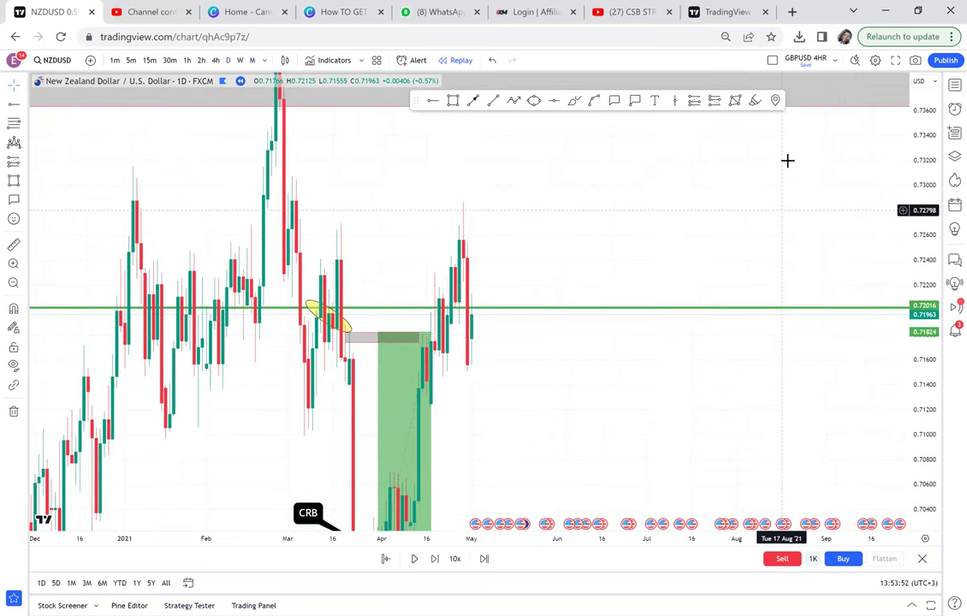
left_click_drag(519, 137, 382, 142)
left_click_drag(479, 152, 437, 148)
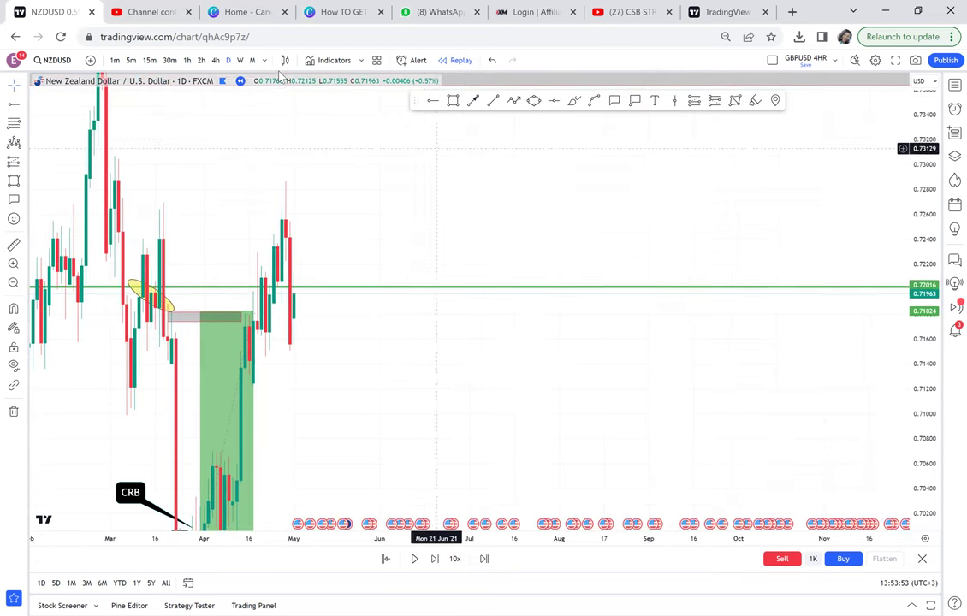
left_click(241, 61)
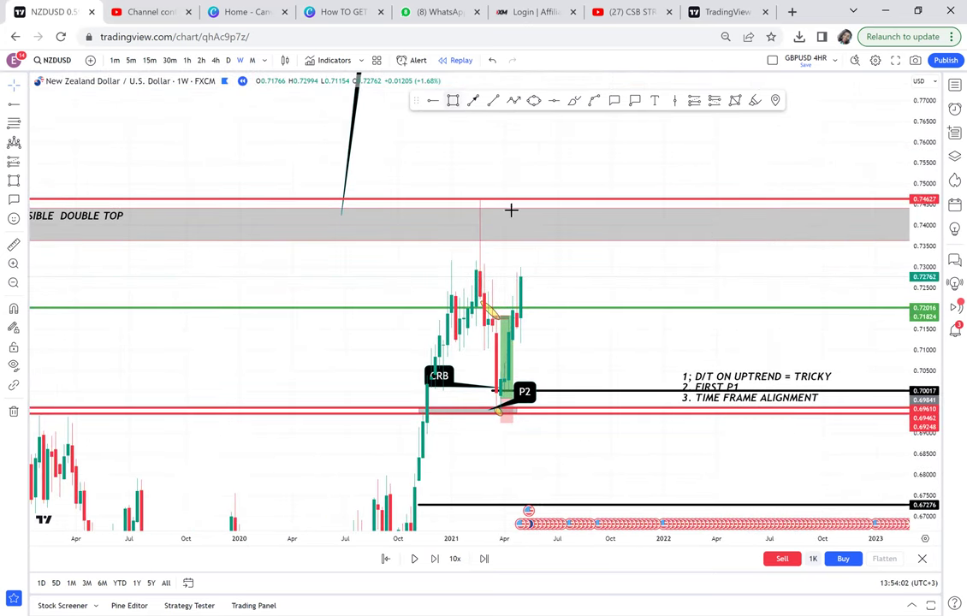
mouse_move(464, 201)
left_mouse_down()
mouse_move(522, 257)
mouse_move(601, 270)
left_mouse_up()
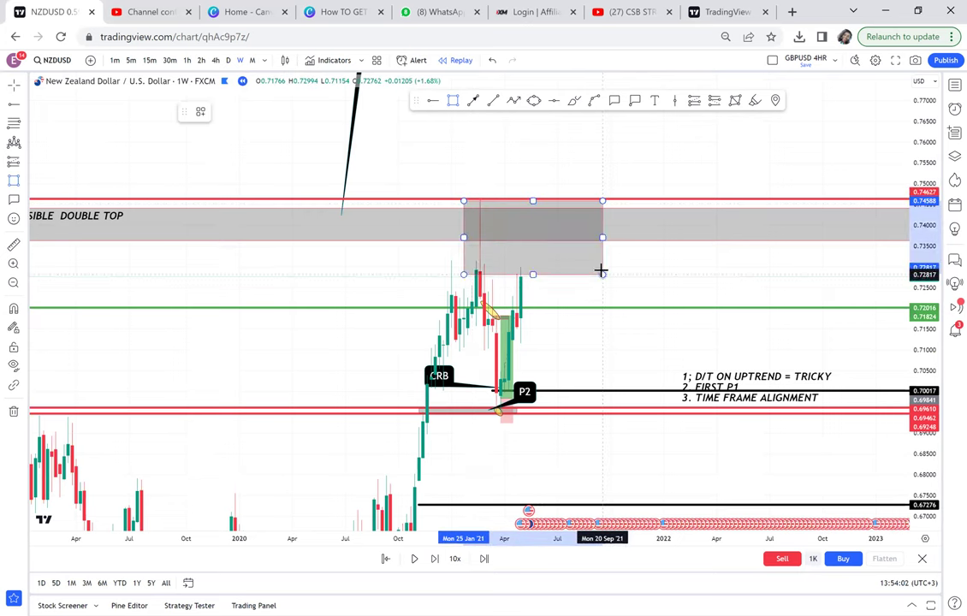
left_click(652, 278)
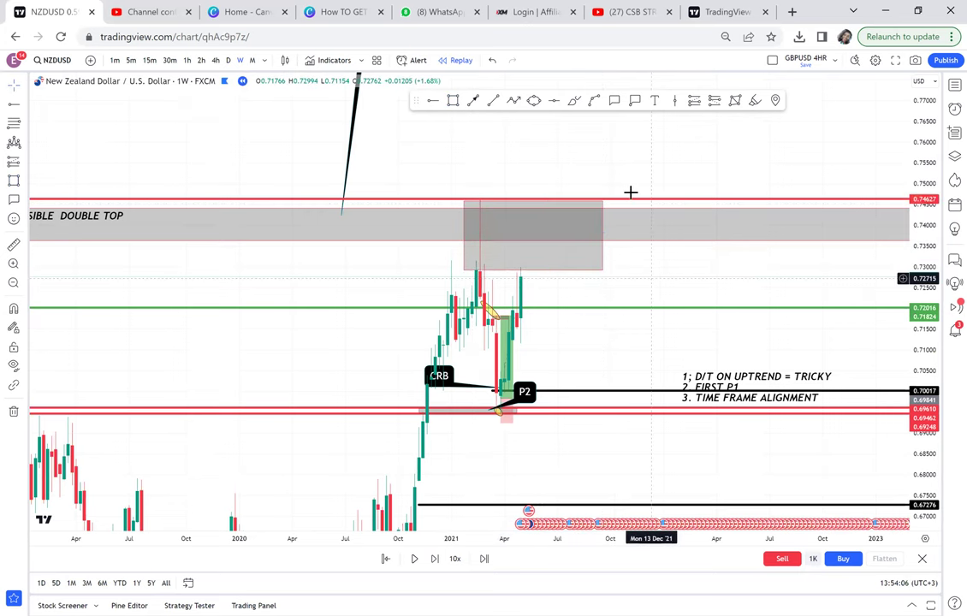
Measure the price distance from the upper red line at 0.74627 down to the red line at 0.69462
scroll(631, 193, "up", 1)
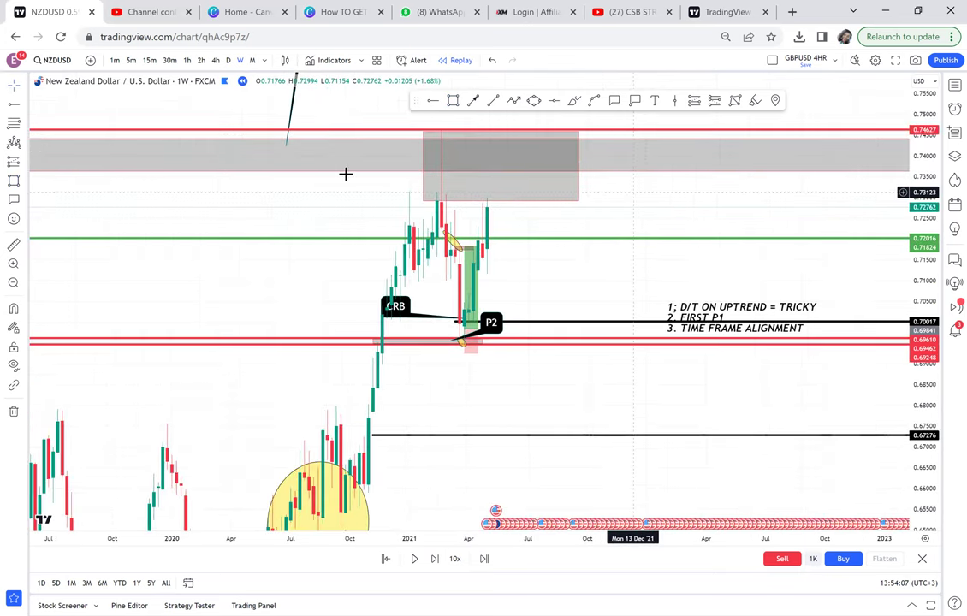
left_click(14, 244)
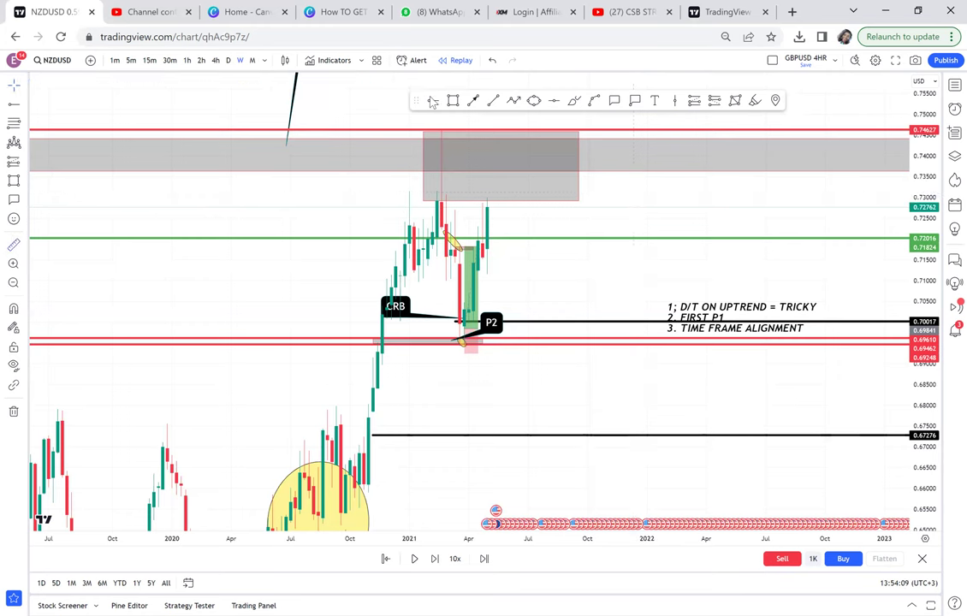
left_click(420, 128)
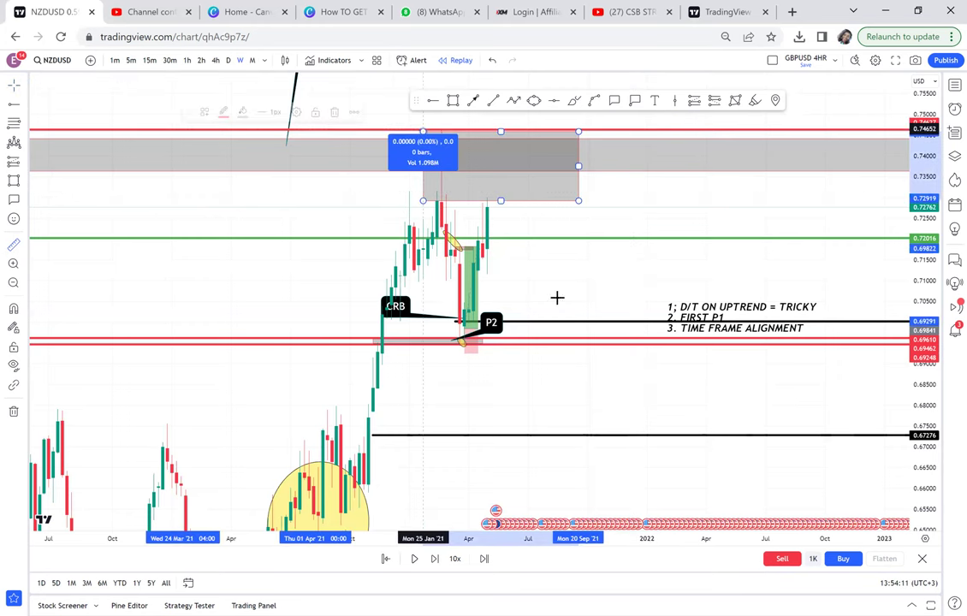
left_click(588, 333)
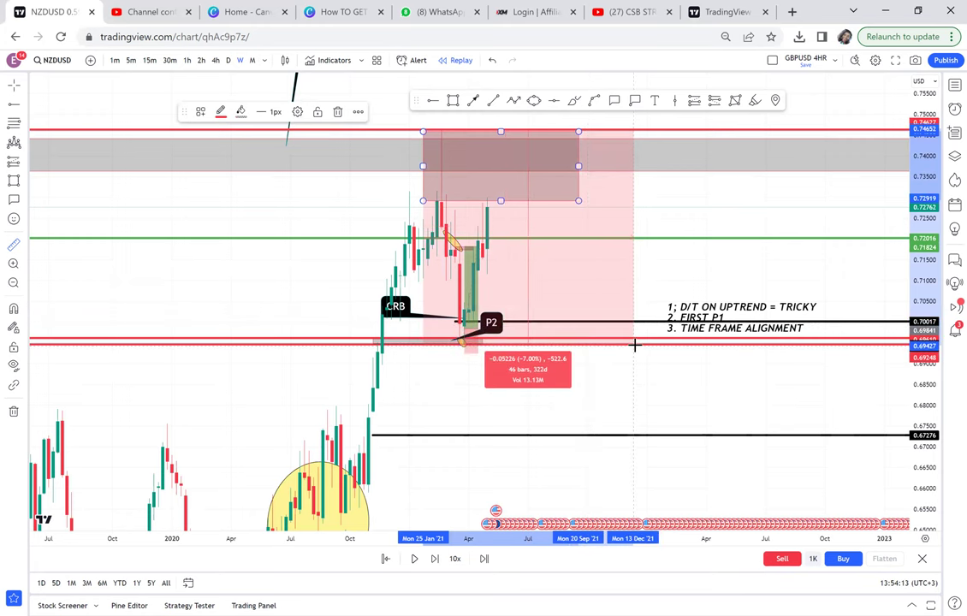
left_click(635, 344)
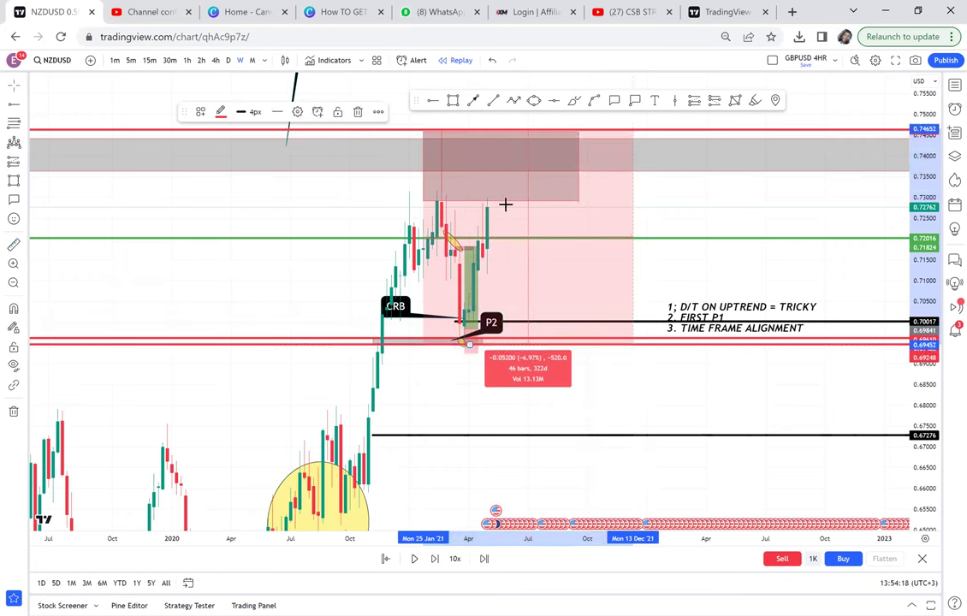
Draw a horizontal ray at 0.72052 starting on 5 April 2021 and advance the weekly replay to the 24 May 2021 candle
left_click(468, 237)
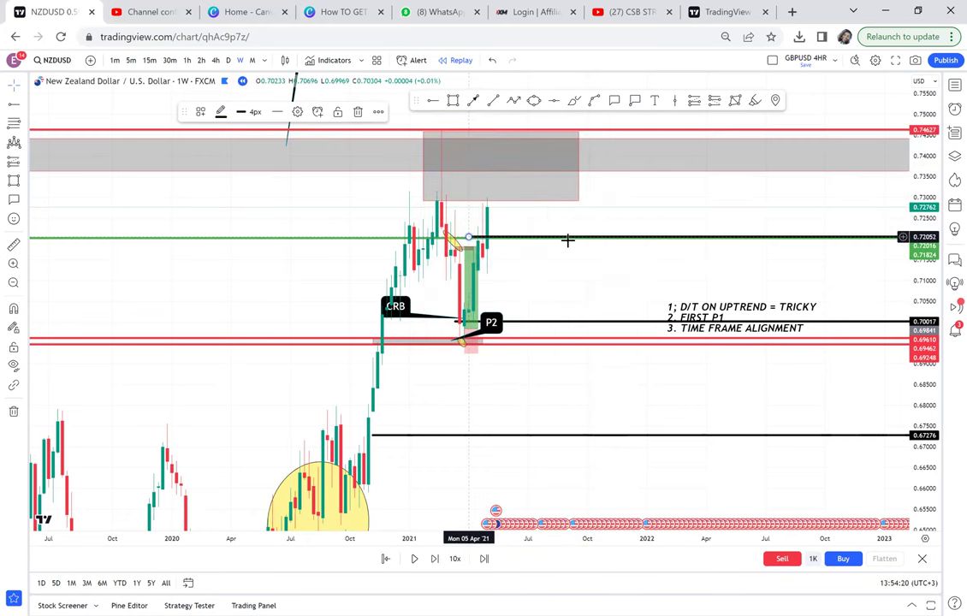
left_click(434, 559)
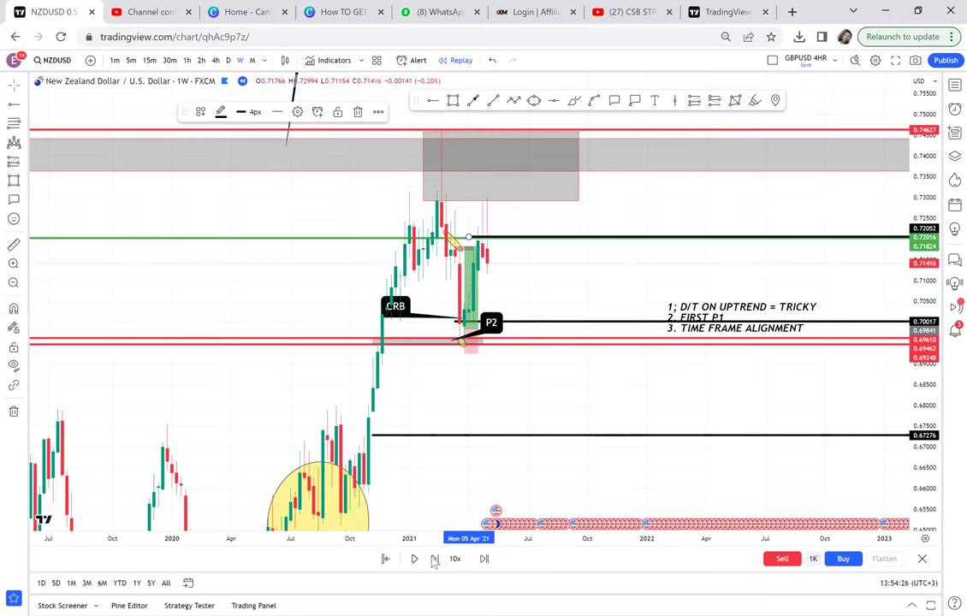
left_click(434, 559)
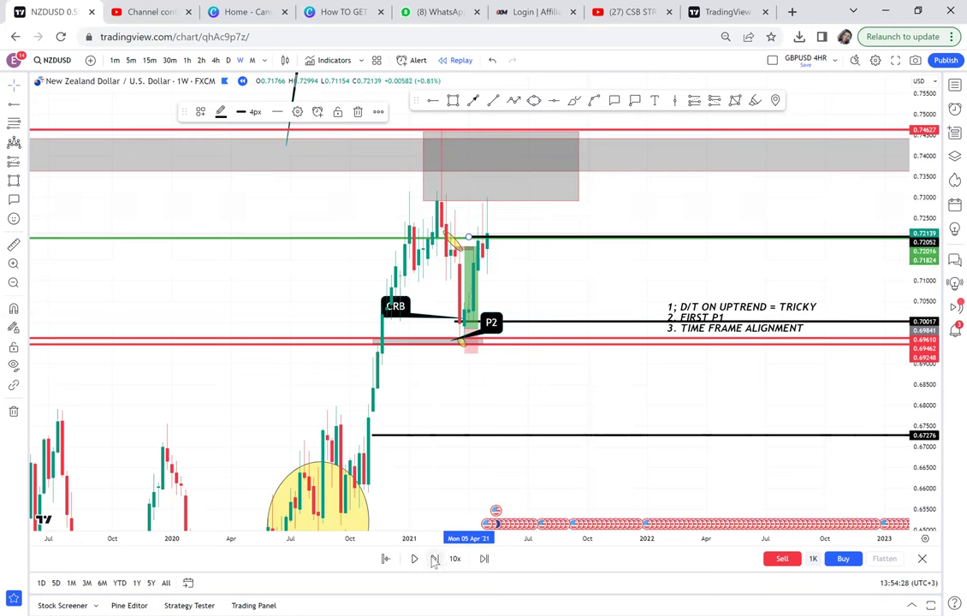
left_click(434, 559)
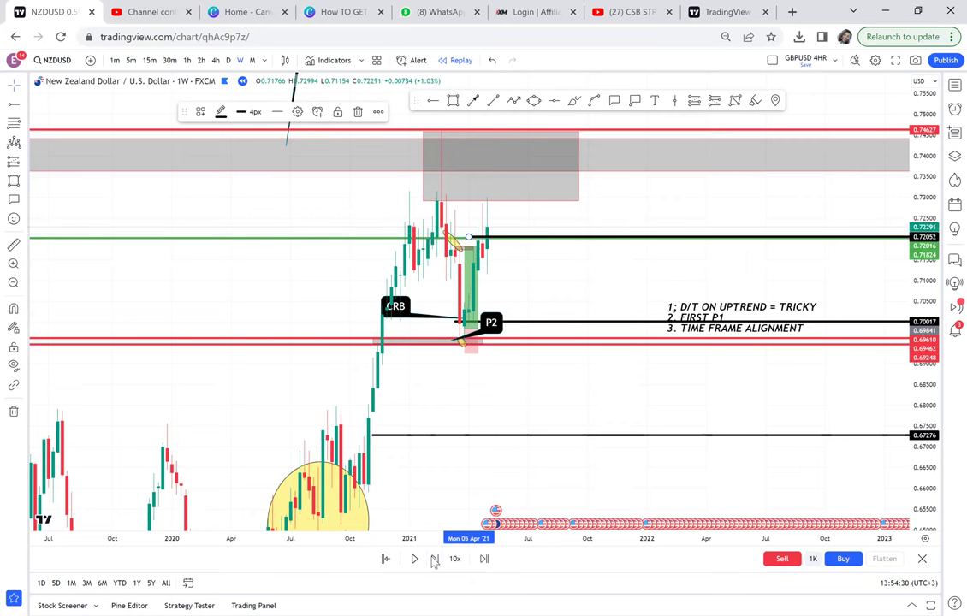
left_click(434, 559)
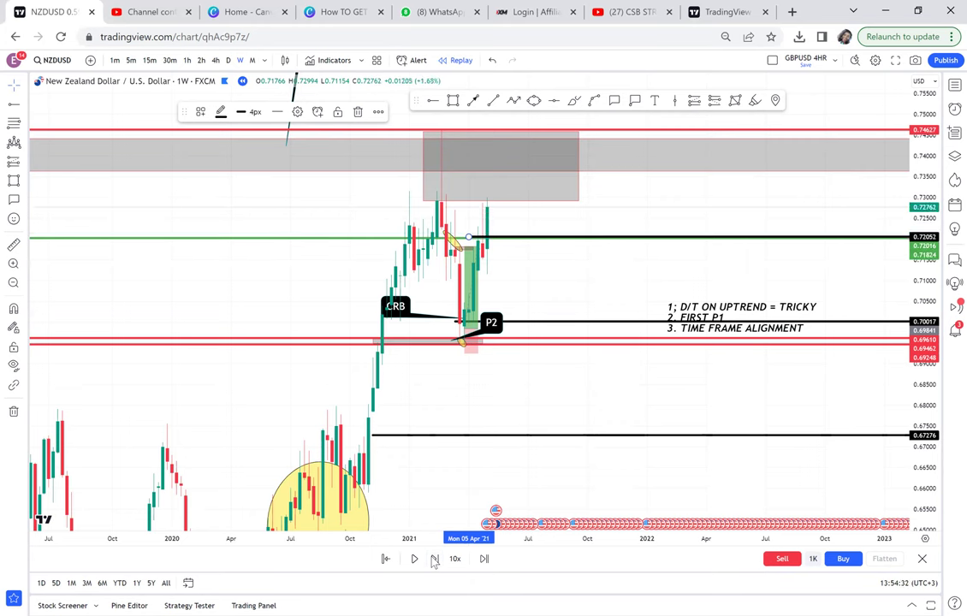
left_click(434, 559)
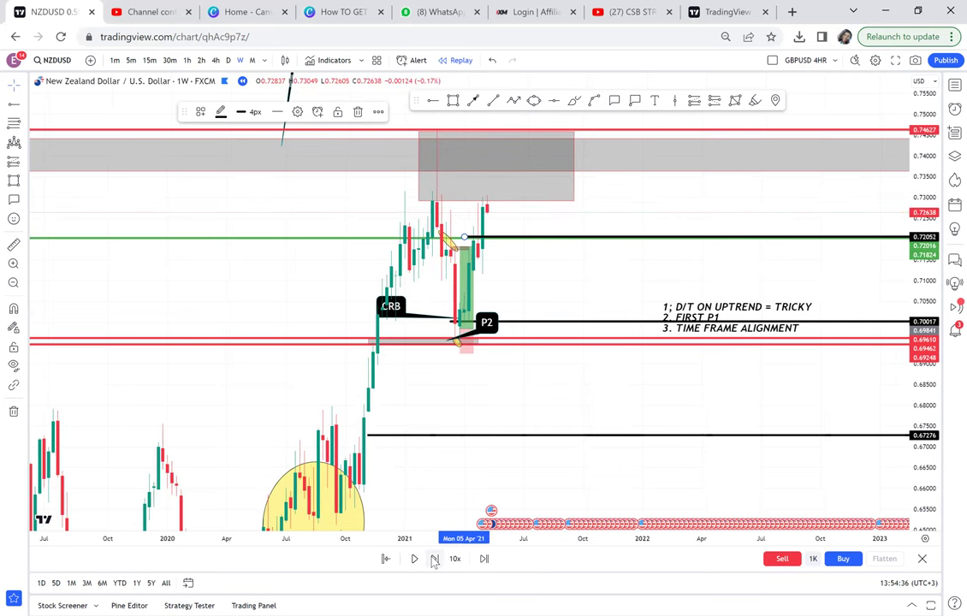
left_click(434, 559)
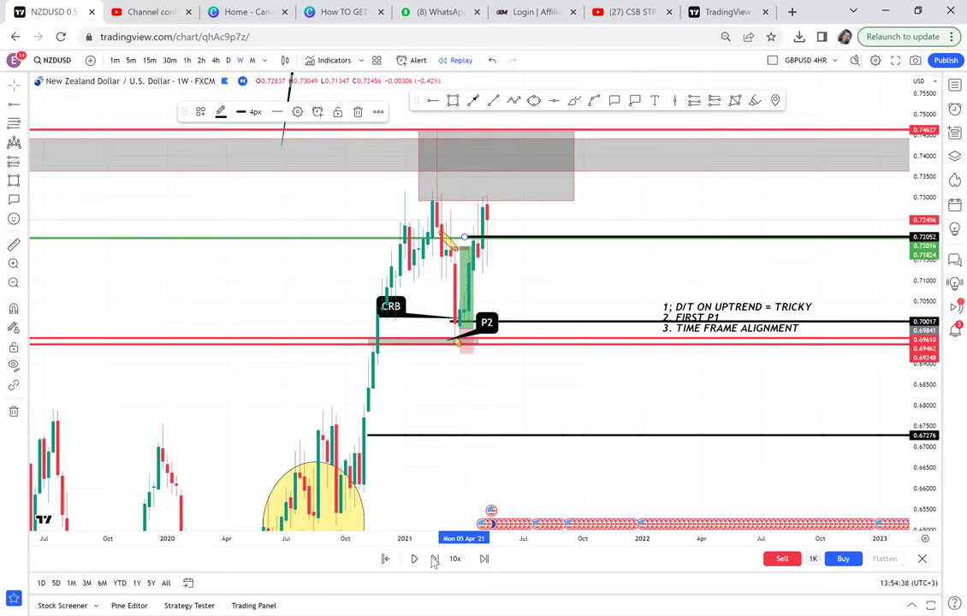
left_click(434, 559)
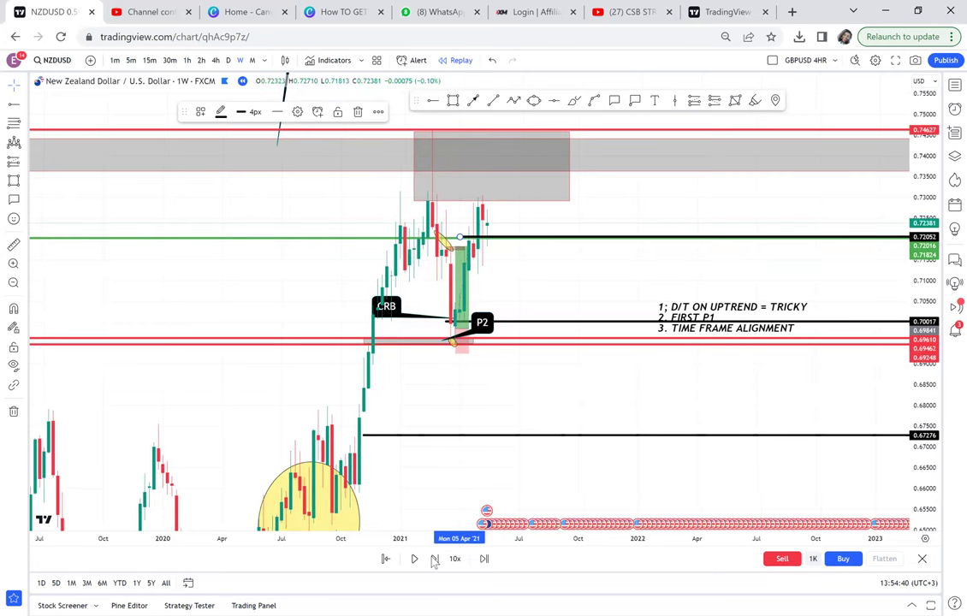
left_click(434, 559)
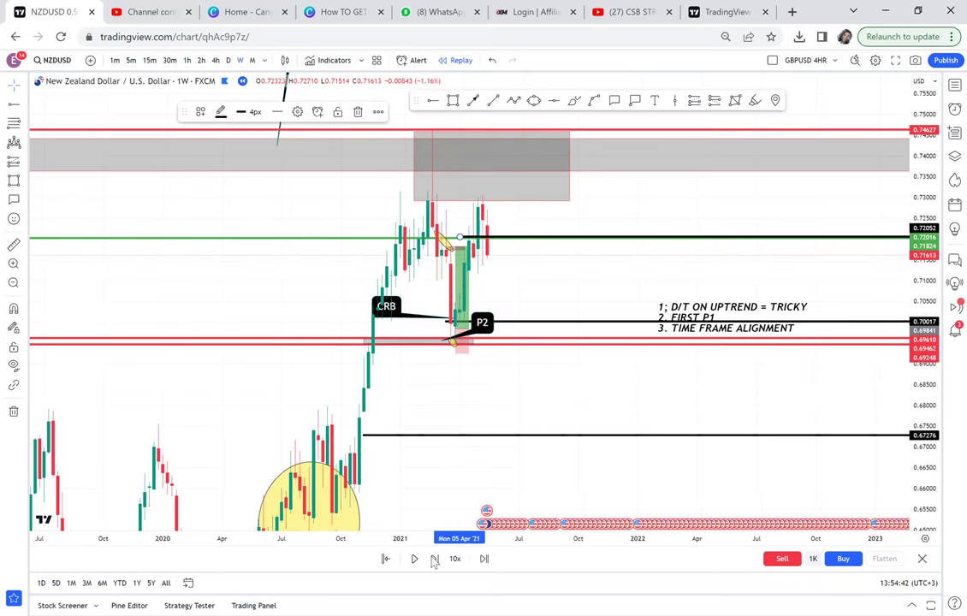
left_click(434, 559)
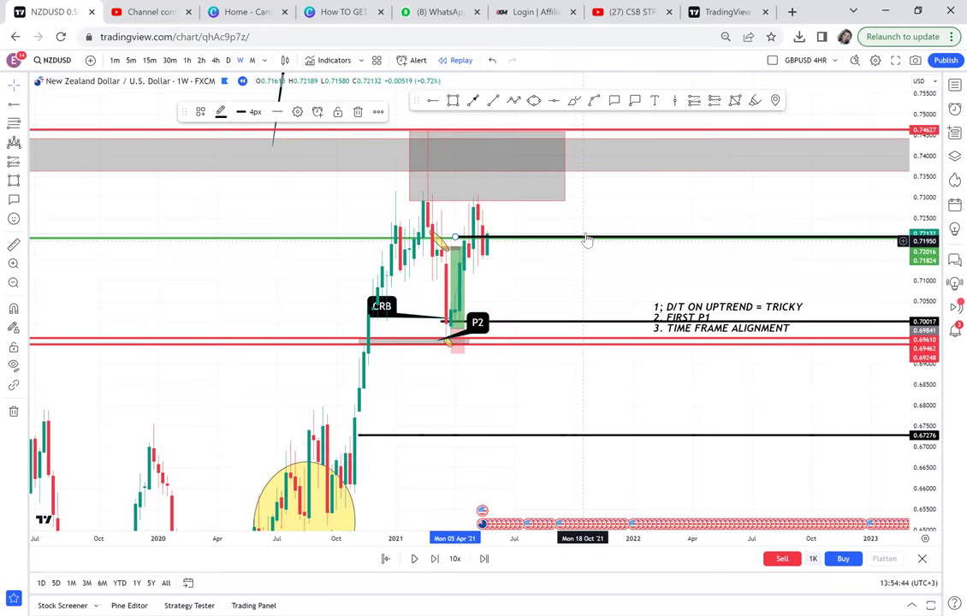
Shift the wide grey zone down so that it spans from 0.74260 to 0.73478
left_click_drag(638, 172, 614, 179)
scroll(614, 179, "up", 1)
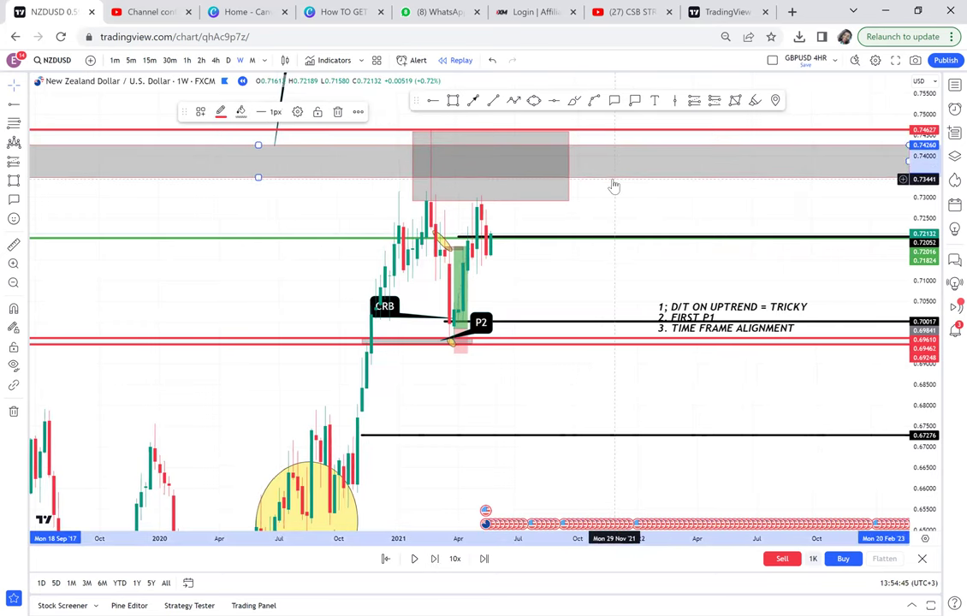
scroll(613, 186, "up", 2)
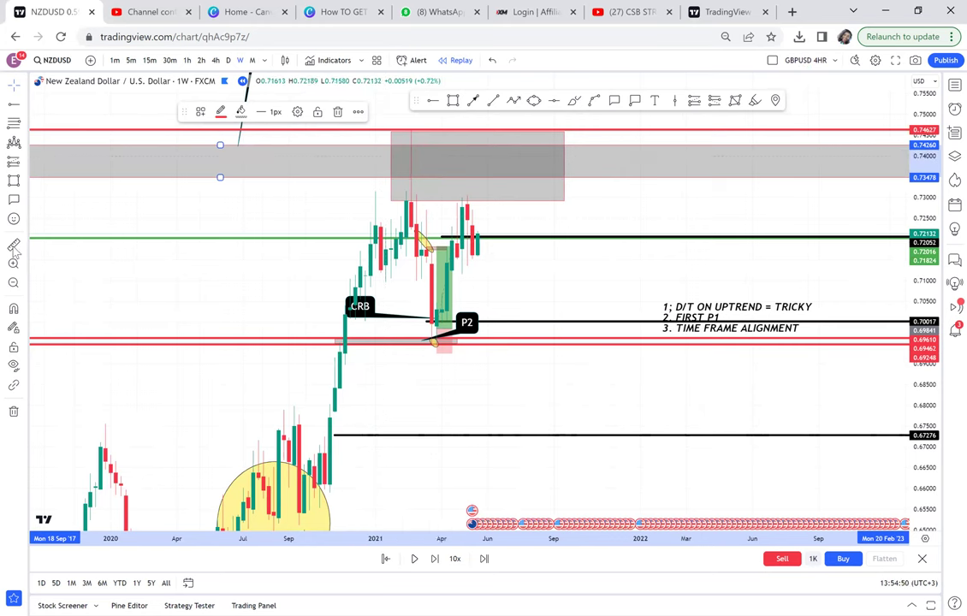
Measure the price distance from the upper edge of the rectangle zone at the highs down to the red line at 0.69462
left_click(391, 131)
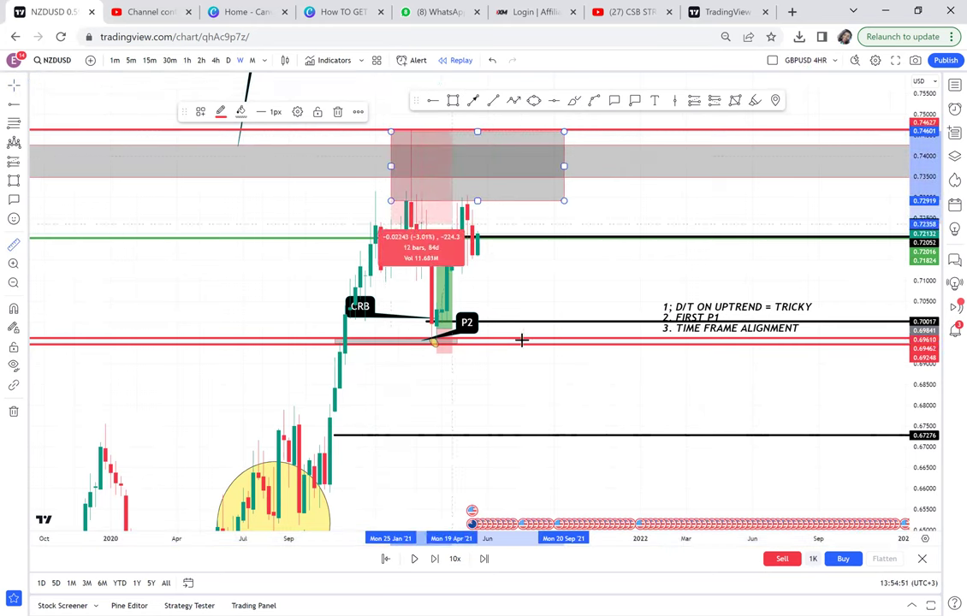
left_click(583, 344)
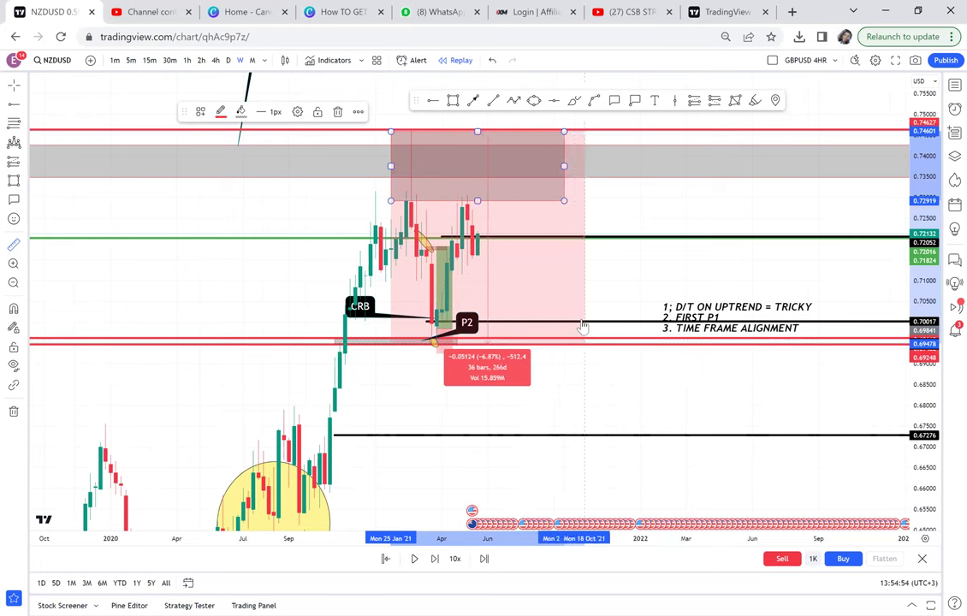
left_click(651, 201)
left_click(651, 200)
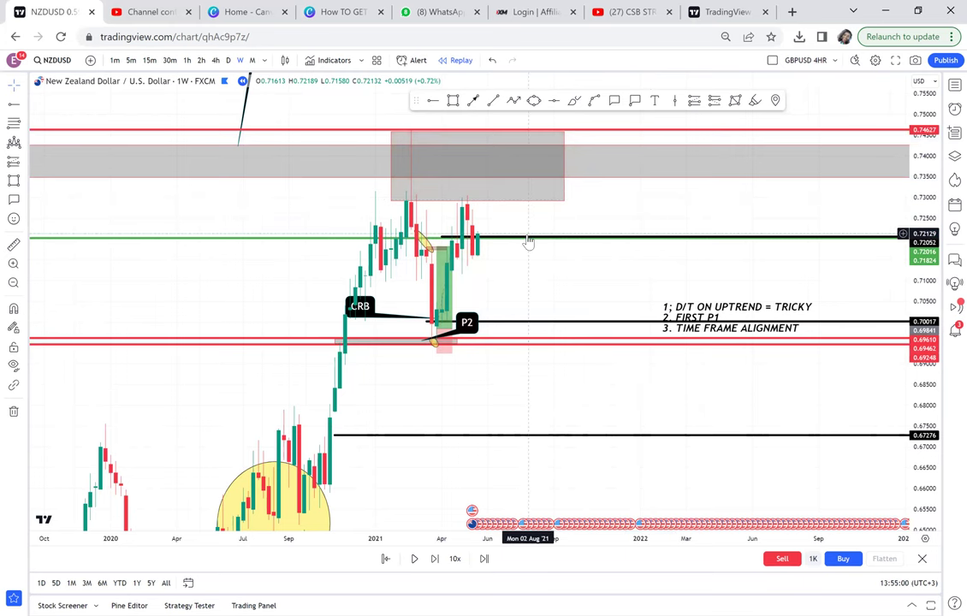
Measure the price distance from the close of the 24 May 2021 candle down to the red line at 0.69462
scroll(529, 243, "up", 1)
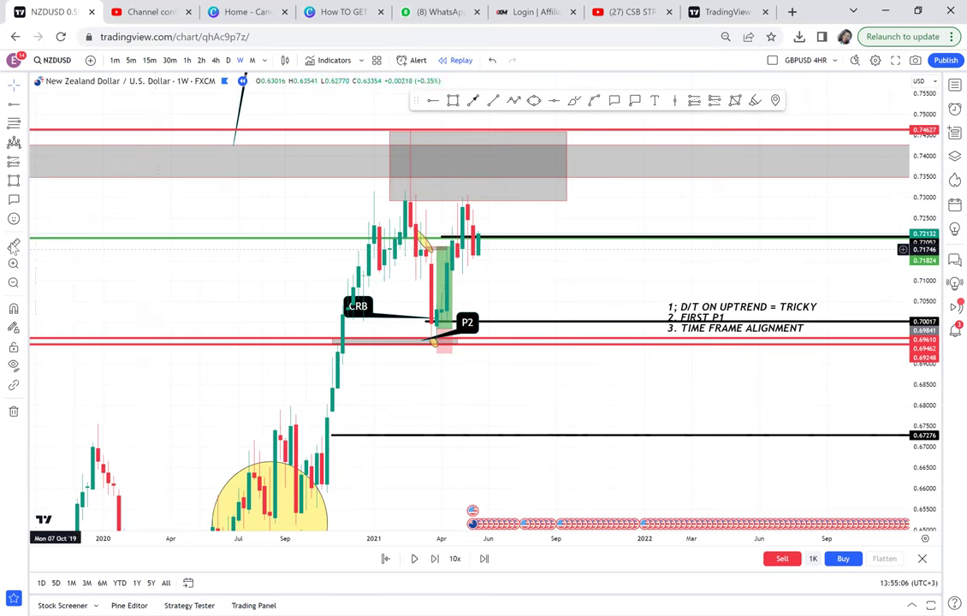
left_click(485, 234)
left_click(519, 342)
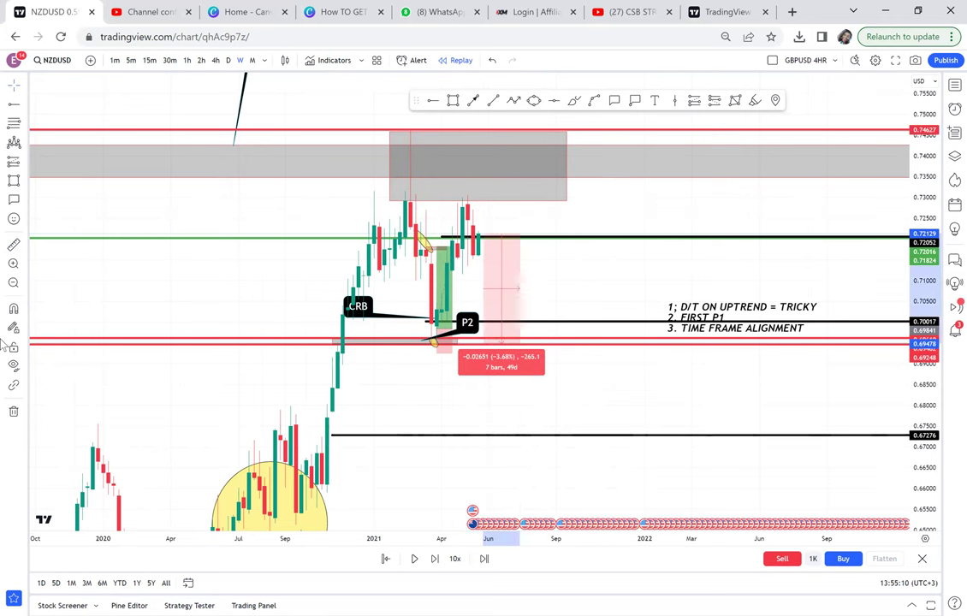
Remove all drawings from the weekly chart
left_click(14, 411)
left_click(68, 410)
left_click(626, 188)
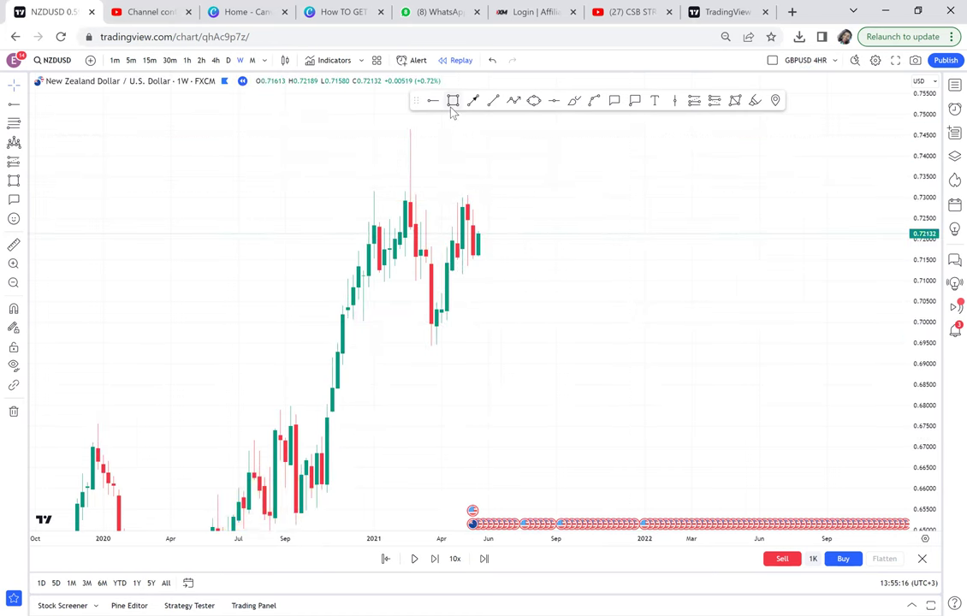
Draw a rectangle zone from 0.74652 to 0.72893 spanning 9 November 2020 to 29 November 2021, and a horizontal line at 0.69452
left_click(330, 130)
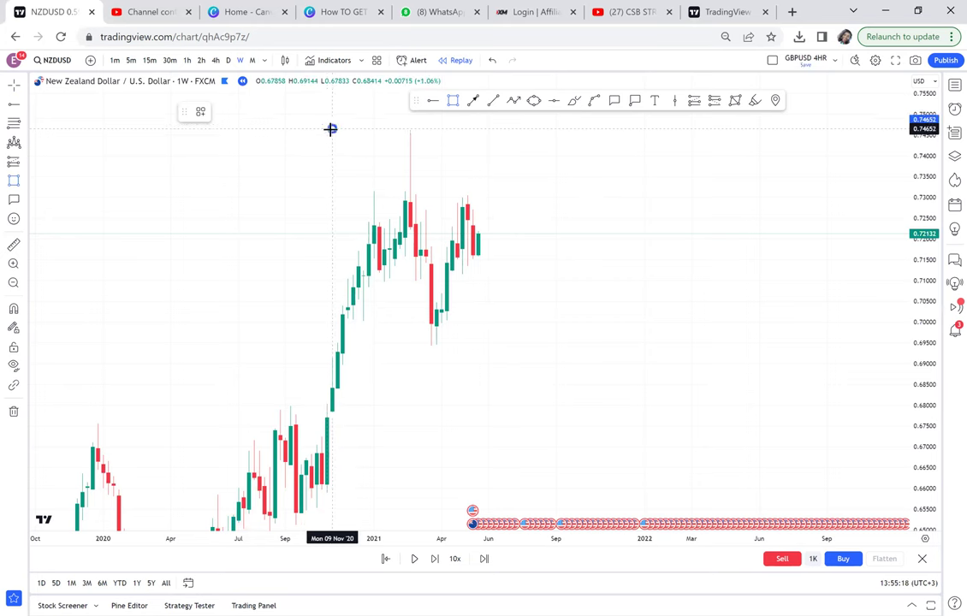
left_click(602, 194)
left_click(617, 201)
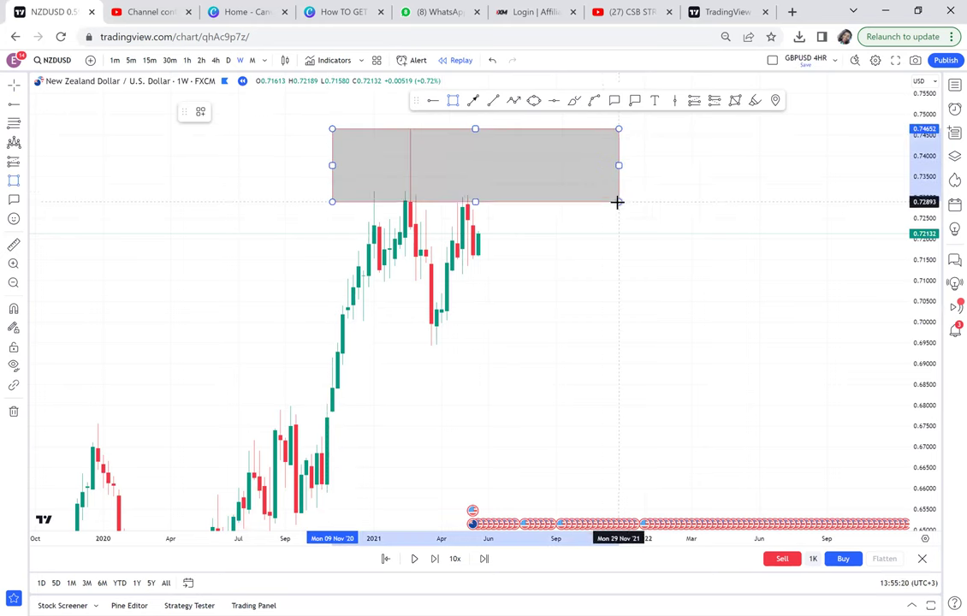
left_click(658, 259)
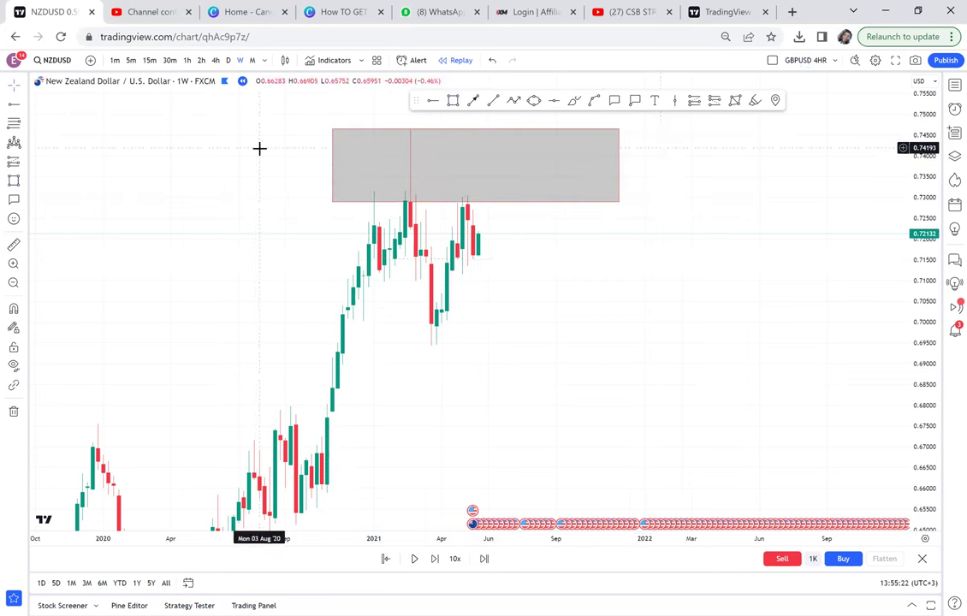
left_click(555, 103)
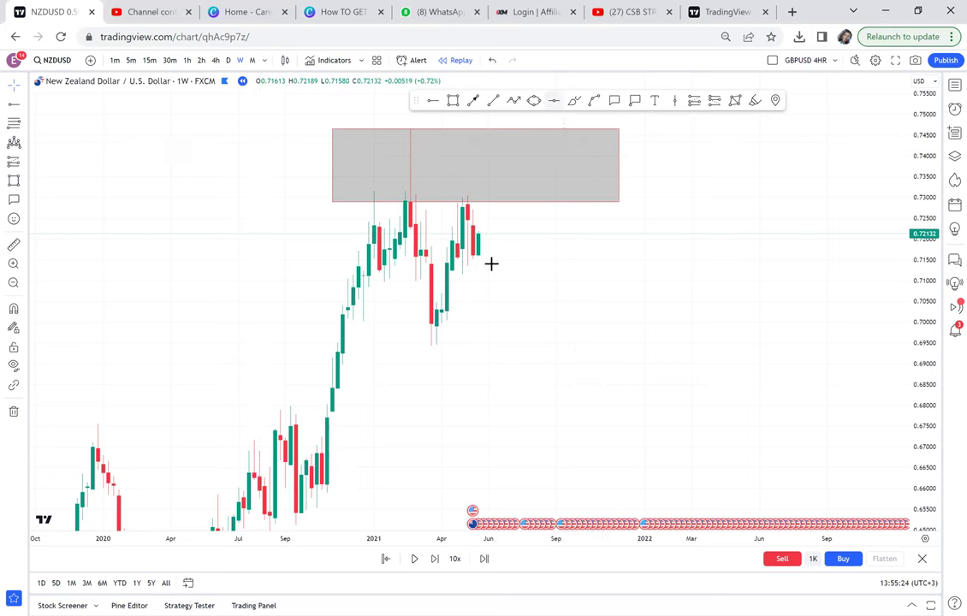
left_click(352, 345)
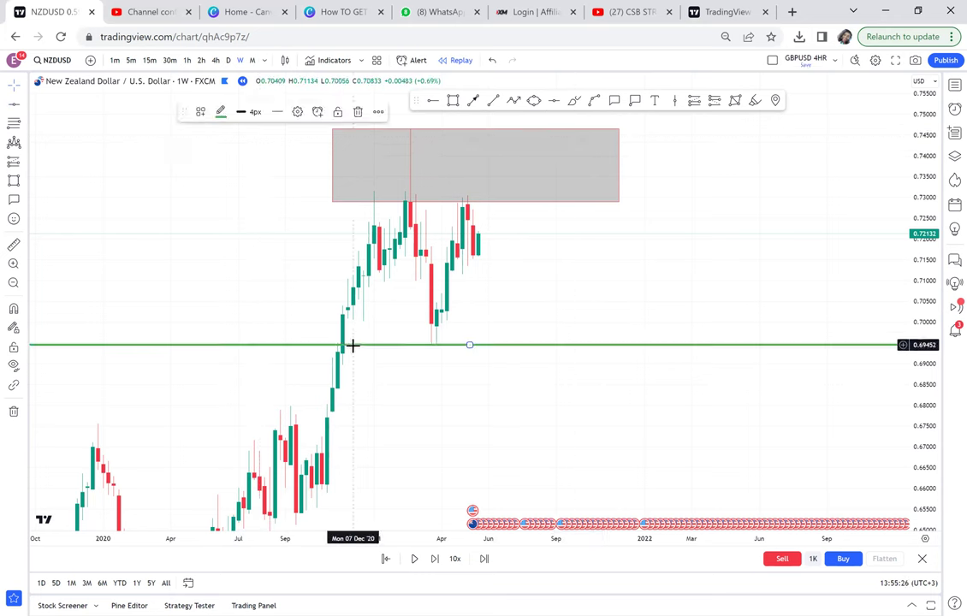
Measure the range from the top of the rectangle zone down to the green low line, and draw a horizontal line near its midpoint at 0.72027
left_click(14, 245)
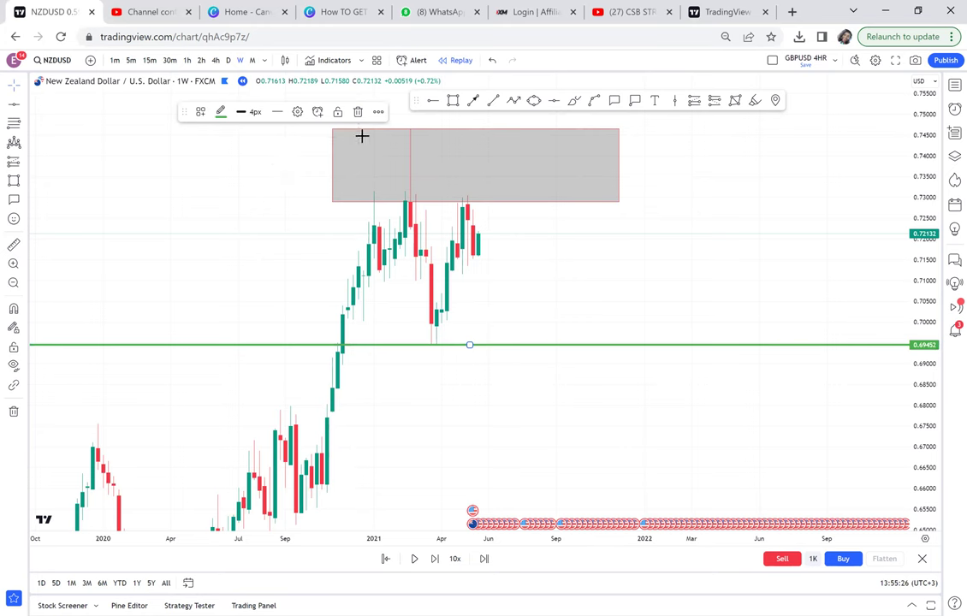
left_click(377, 129)
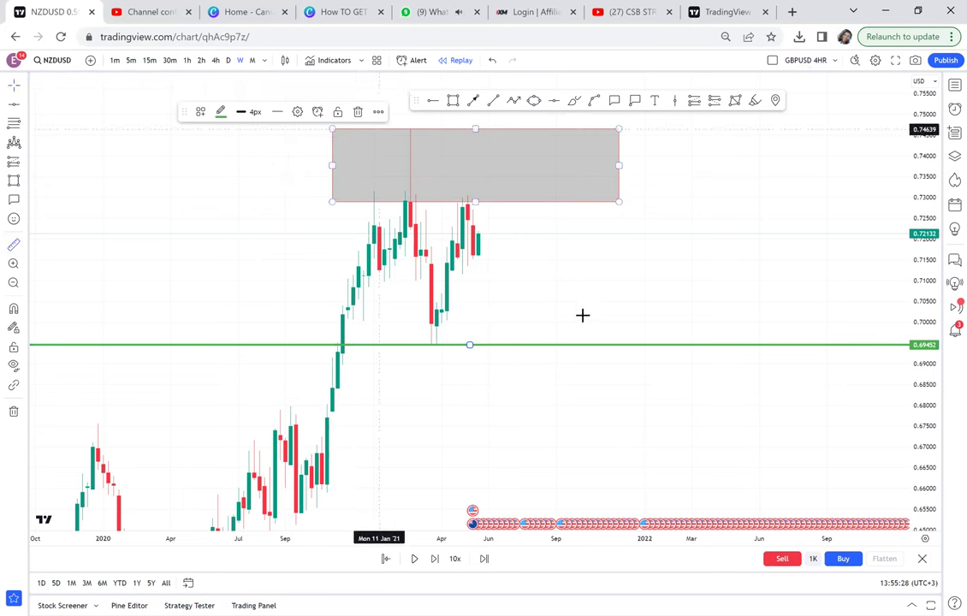
left_click(614, 339)
left_click(643, 345)
left_click(553, 102)
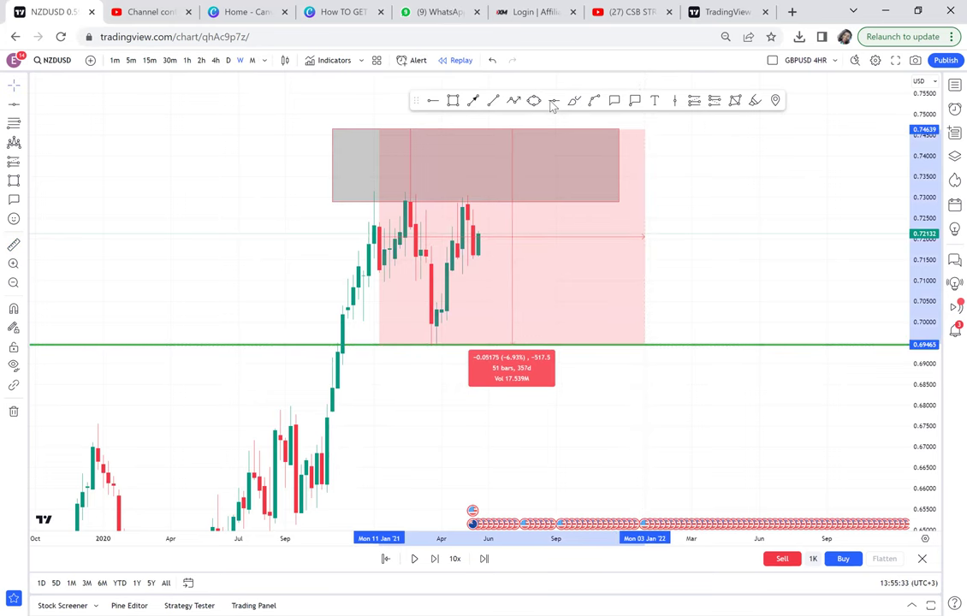
left_click(439, 238)
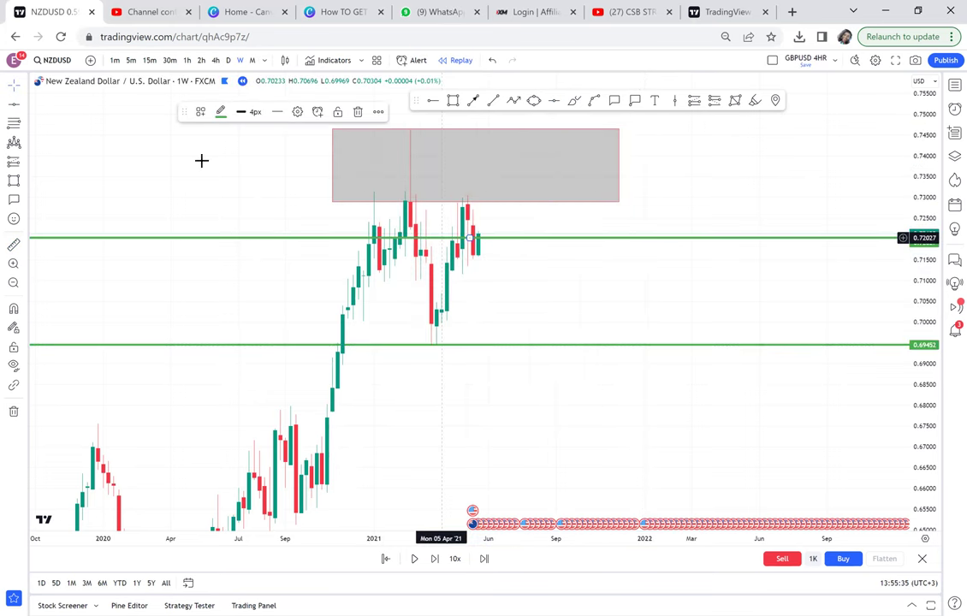
Place a short position with entry at 0.71619 on 17 May 2021 and set its target to 0.69401
left_click(23, 167)
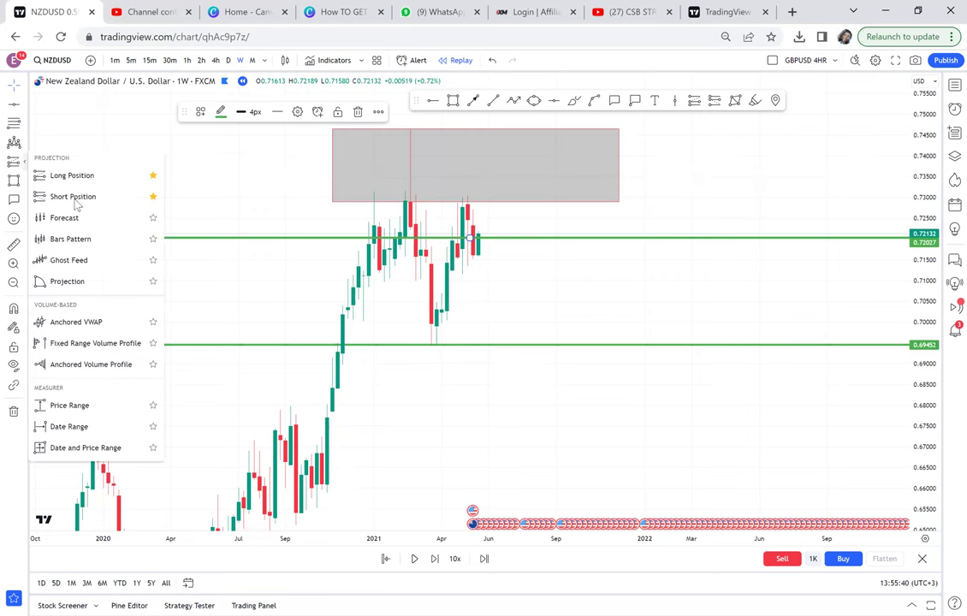
left_click(74, 197)
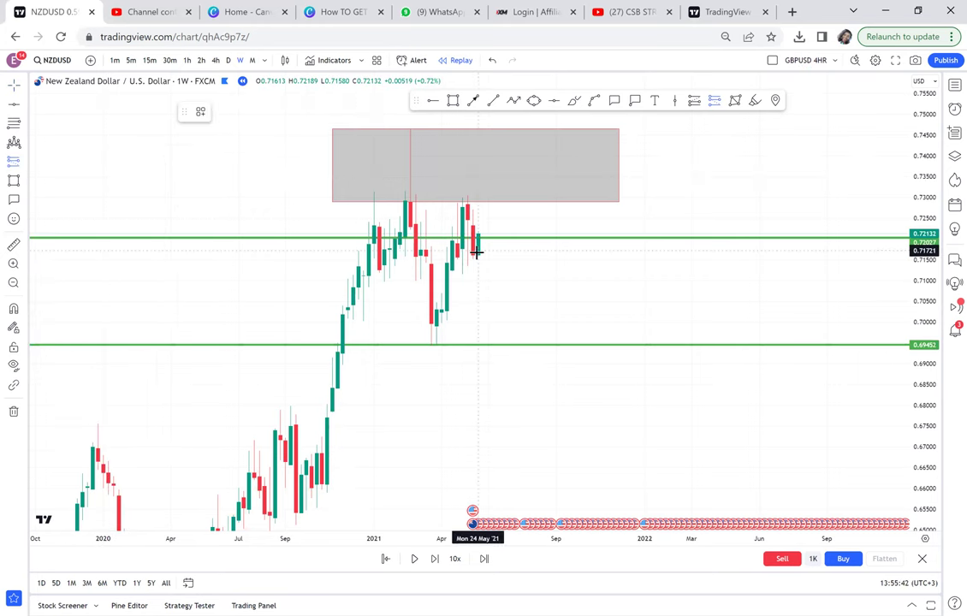
left_click(472, 254)
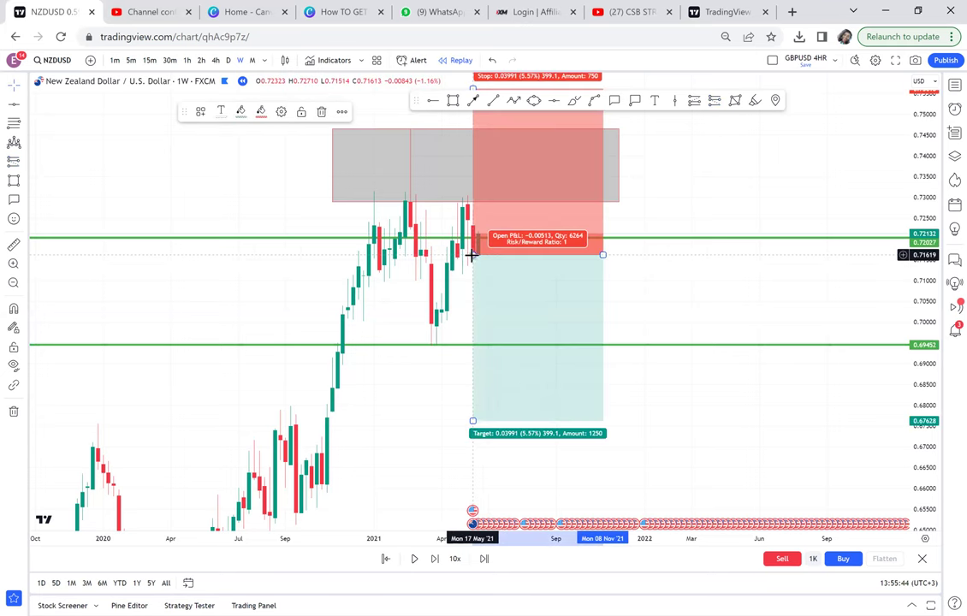
left_click_drag(473, 420, 473, 345)
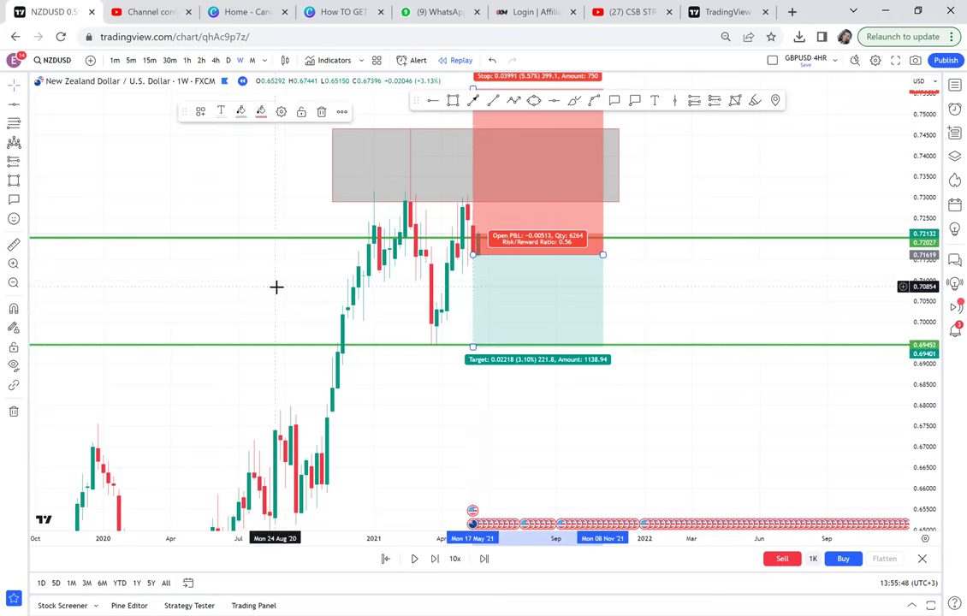
Measure the price distance from the short entry level down to the lower green line
left_click(14, 246)
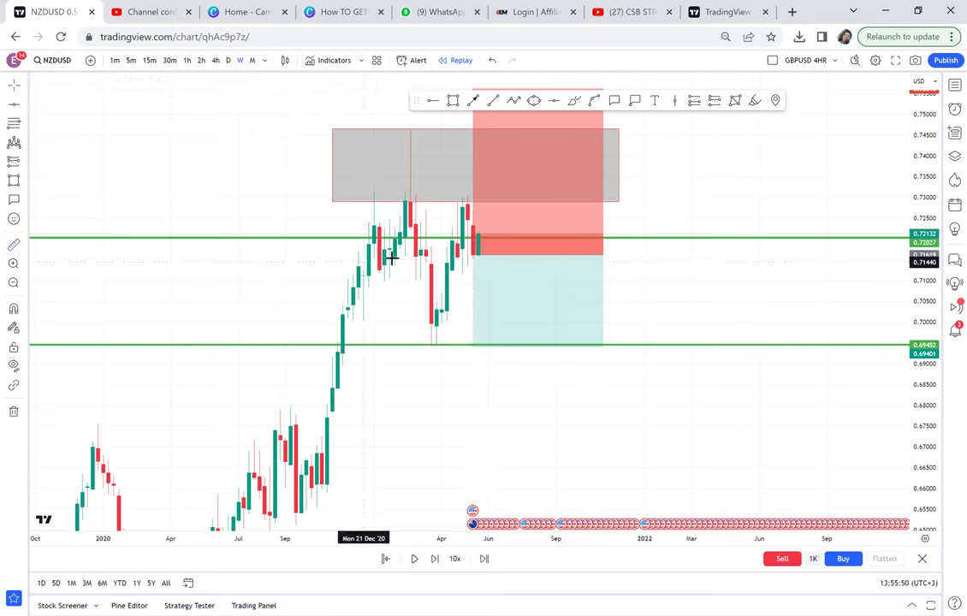
left_click(452, 253, "shift")
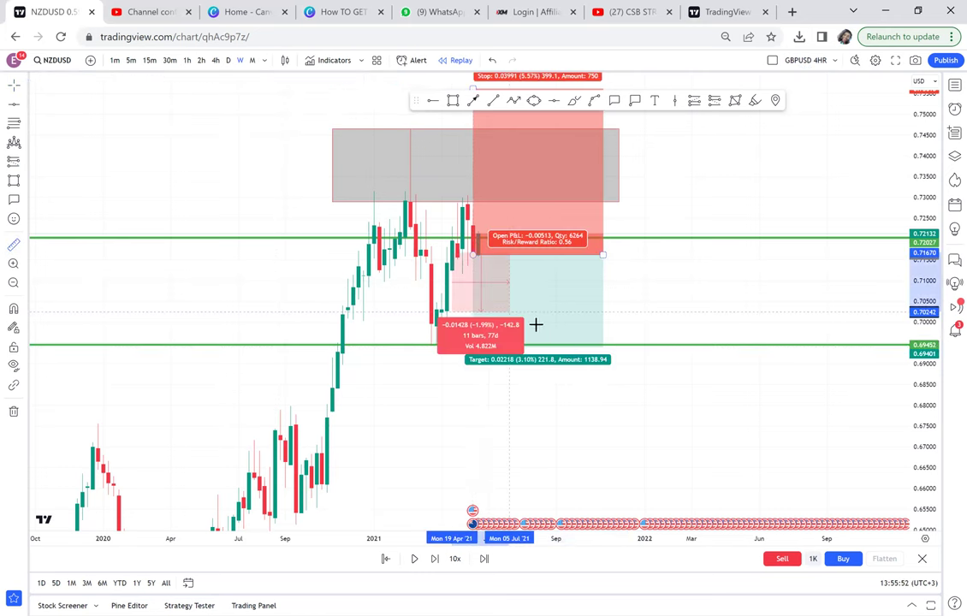
left_click(589, 347)
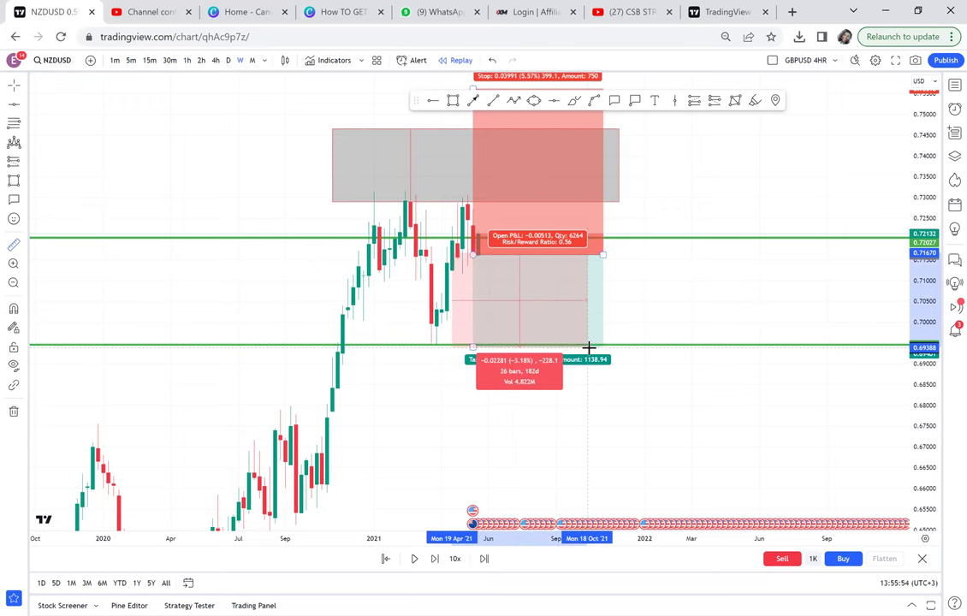
left_click(560, 208)
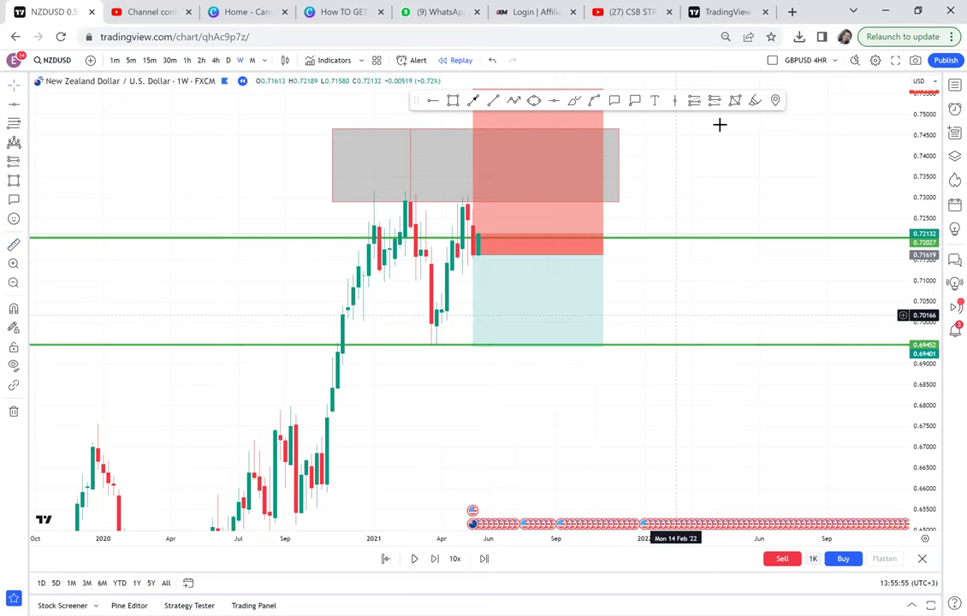
Play the weekly replay forward and pause it at the 28 June 2021 candle
left_click_drag(719, 124, 724, 207)
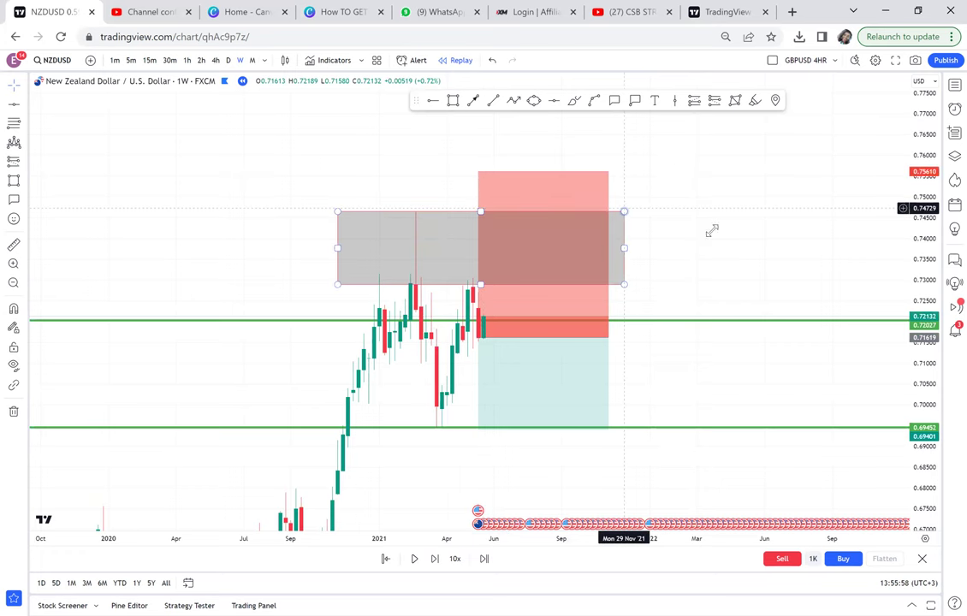
left_click_drag(647, 181, 595, 139)
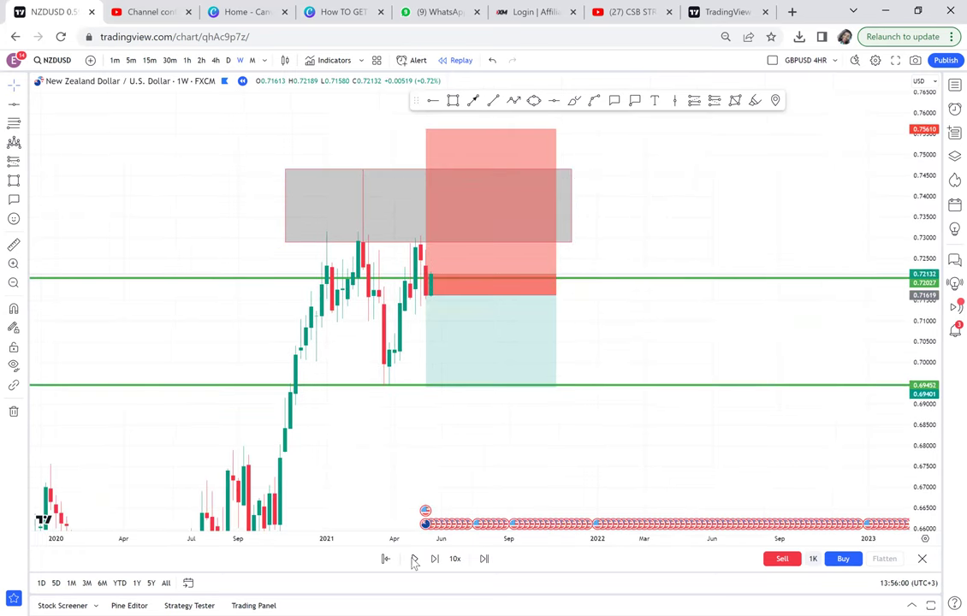
left_click(414, 559)
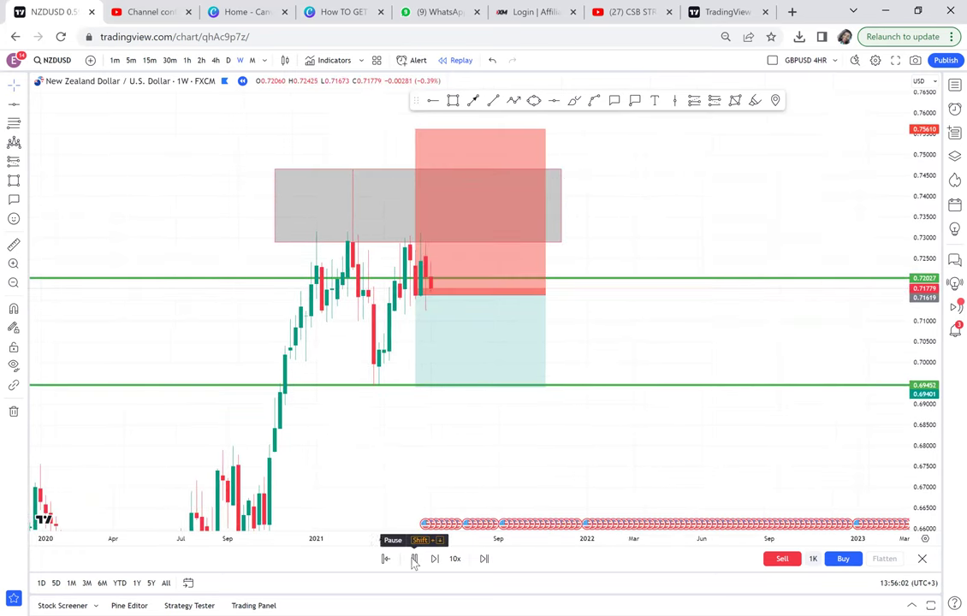
left_click(413, 559)
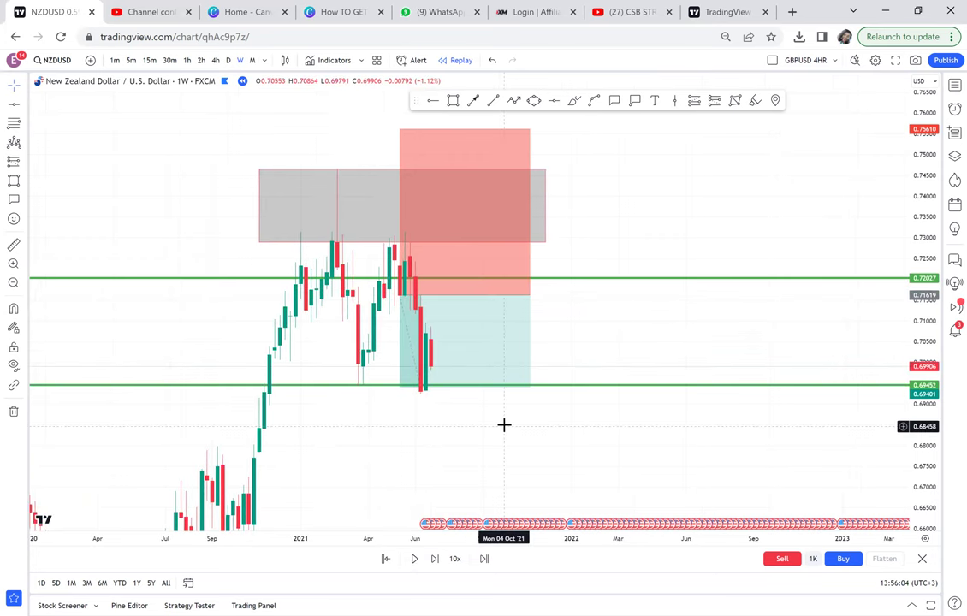
Examine the short position closely, from its 17 May 2021 entry down to the target near the lower green line
left_click(521, 226)
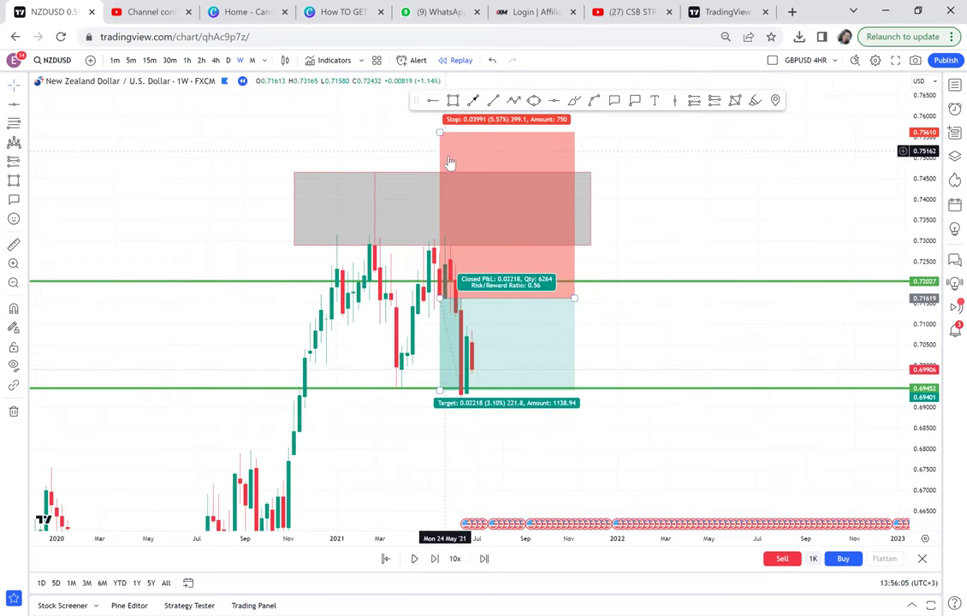
left_click(669, 293)
left_click(443, 299)
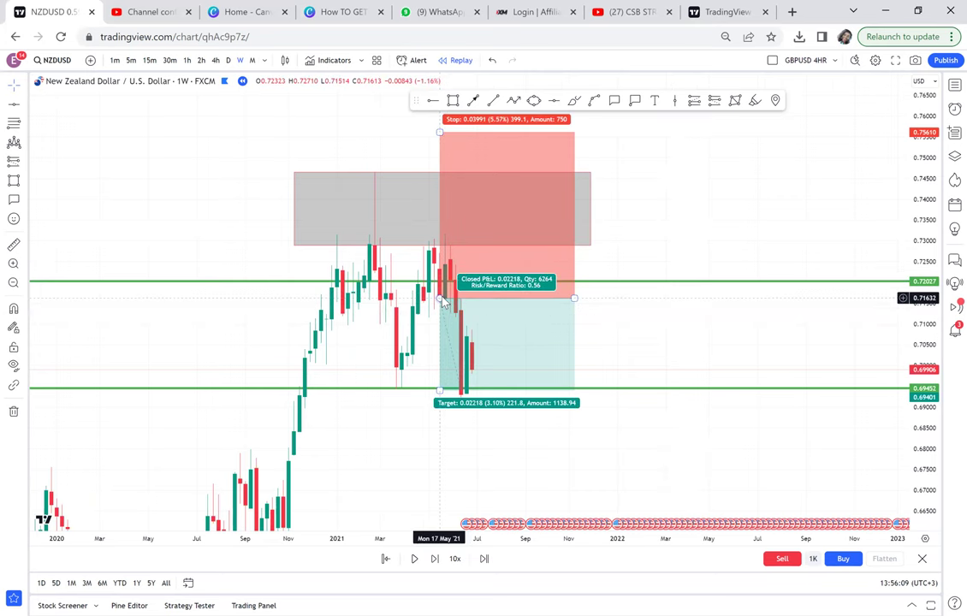
left_click(649, 338)
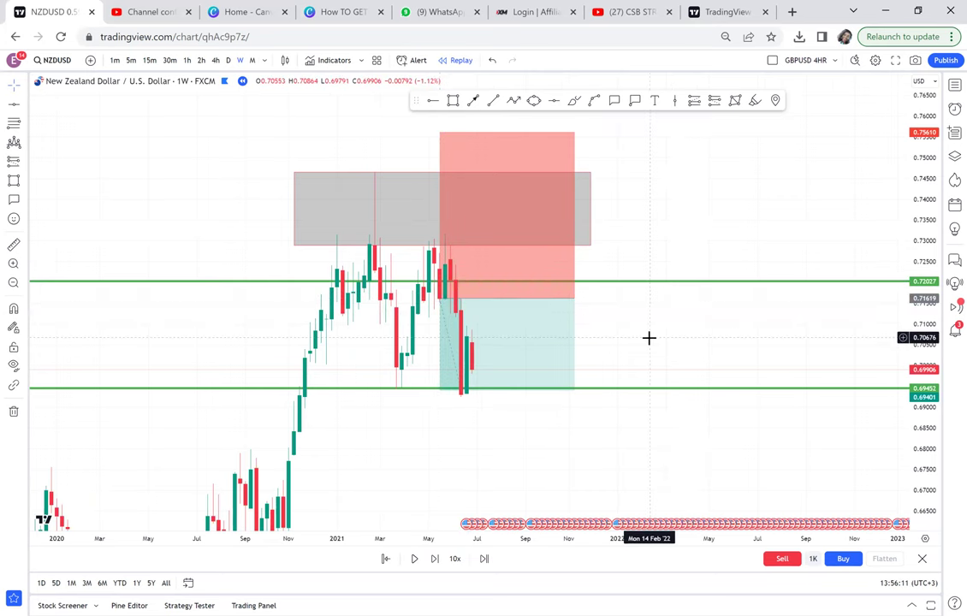
scroll(649, 338, "up", 1)
scroll(649, 338, "up", 1)
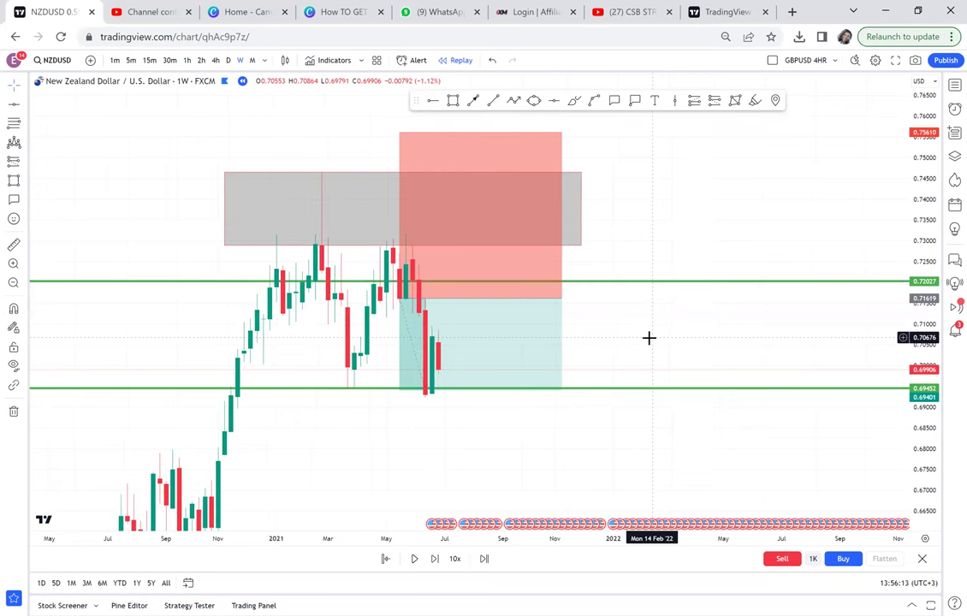
scroll(649, 338, "up", 1)
scroll(649, 338, "up", 1)
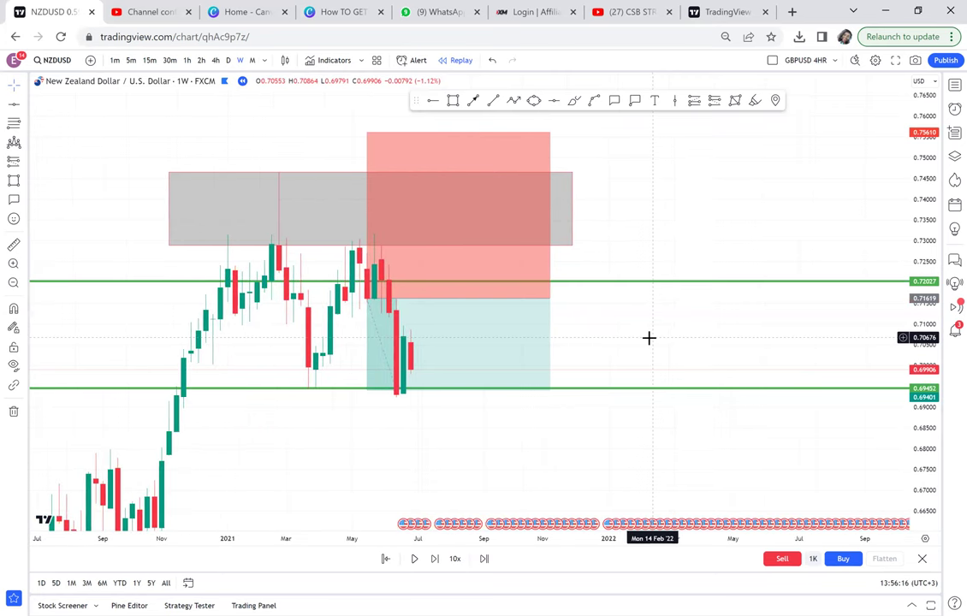
left_click(367, 299)
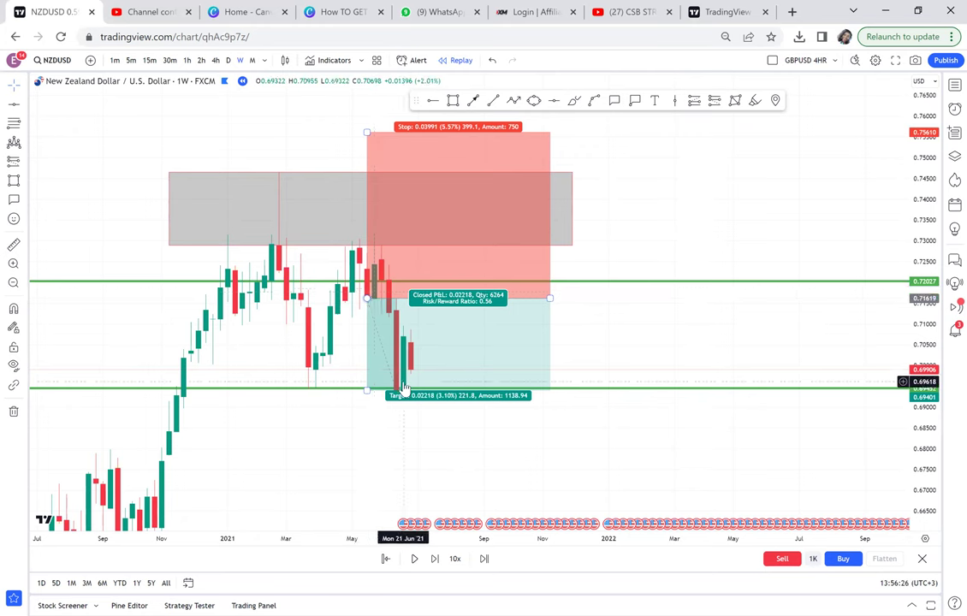
Switch the chart to monthly candles and move the short position away from the price action to February–August 2023, with entry at 0.71721
left_click(253, 60)
left_click_drag(439, 223, 587, 214)
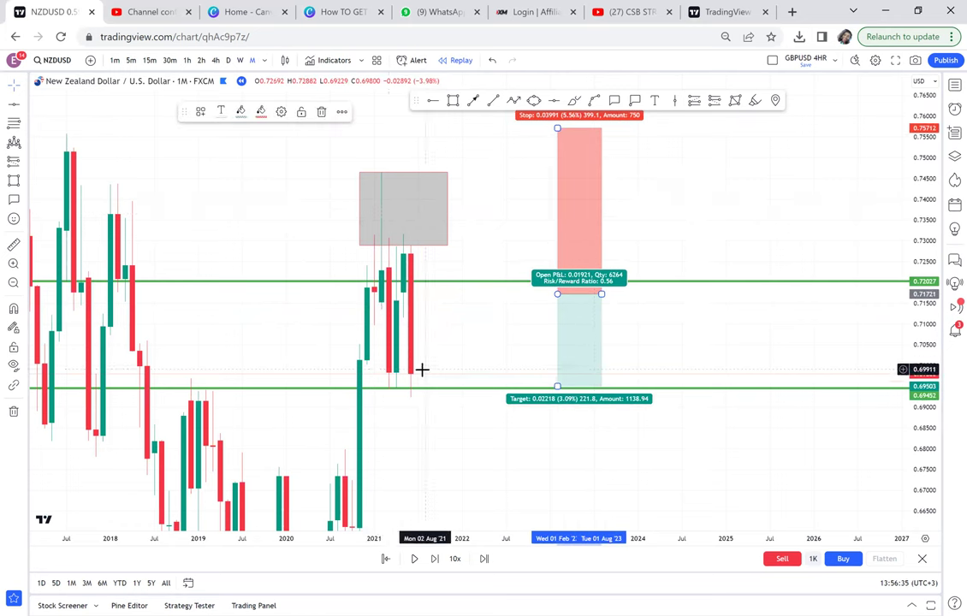
left_click(411, 396)
scroll(505, 368, "down", 1)
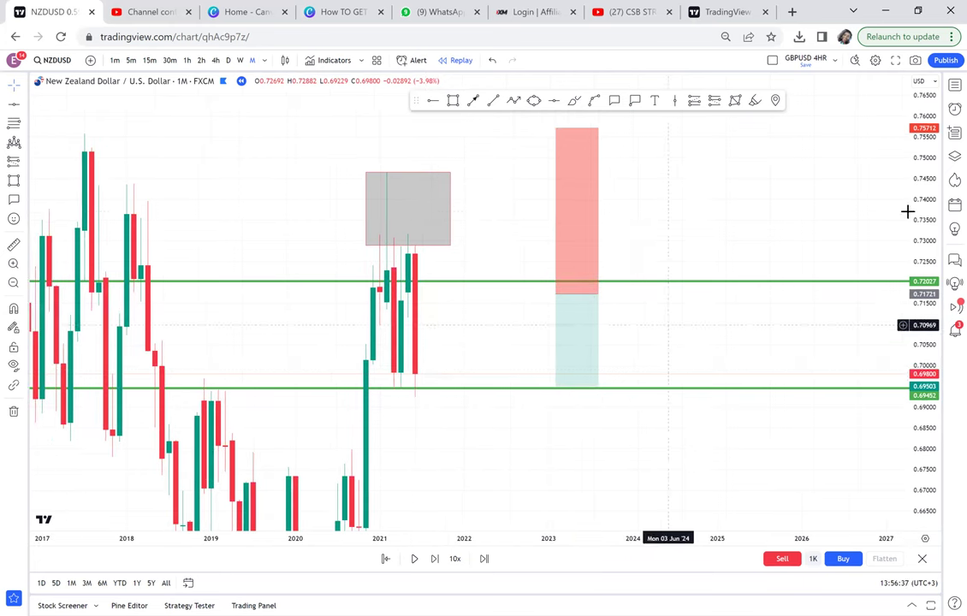
Extend the grey resistance zone back to 1 December 2017 and set its upper edge to 0.74322
left_click_drag(875, 222, 884, 285)
left_click_drag(928, 310, 923, 440)
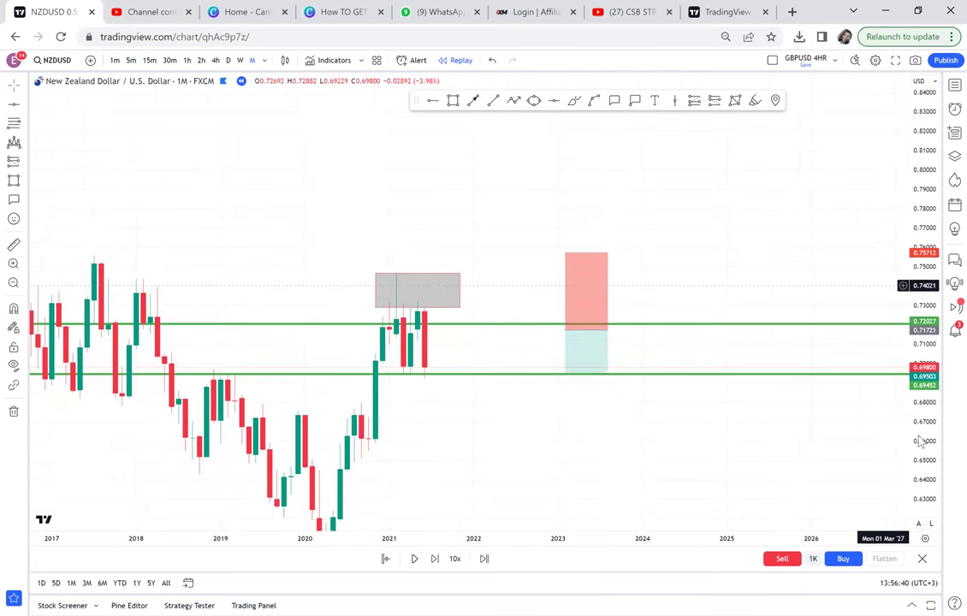
left_click_drag(633, 475, 733, 411)
scroll(732, 414, "down", 1)
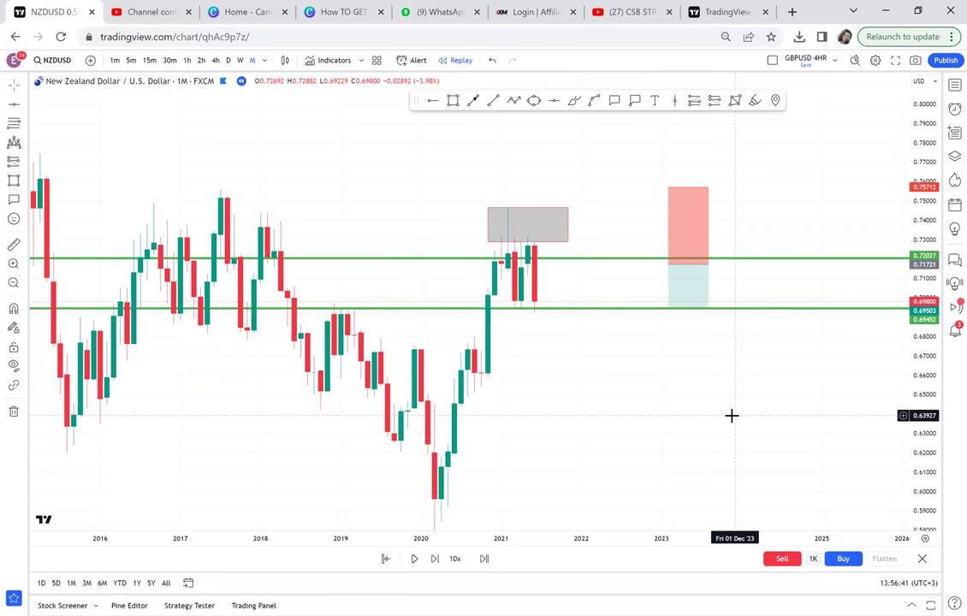
left_click_drag(496, 209, 262, 216)
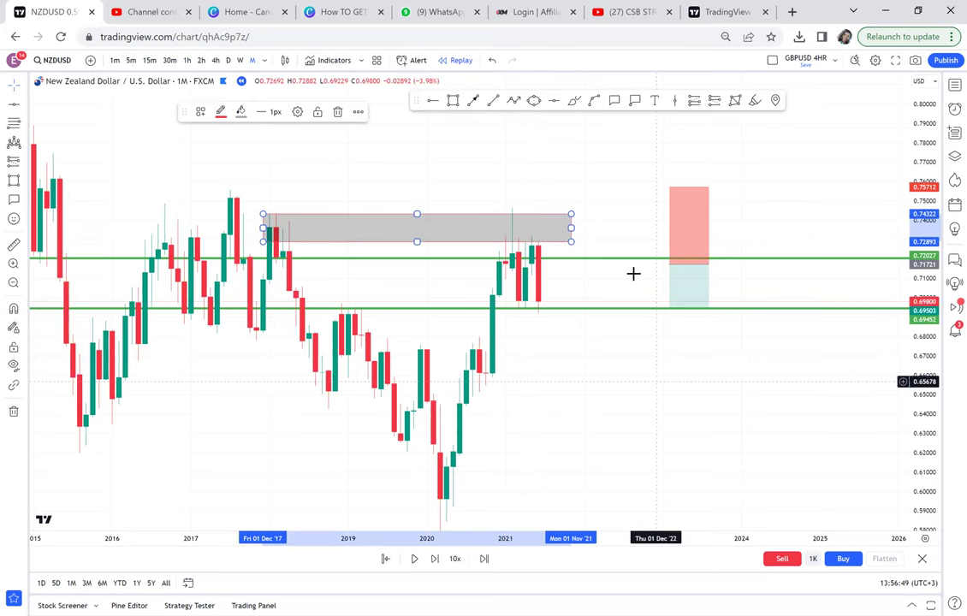
Place a green horizontal line at 0.54727, on the low of the long 2020 wick
left_click_drag(634, 273, 667, 175)
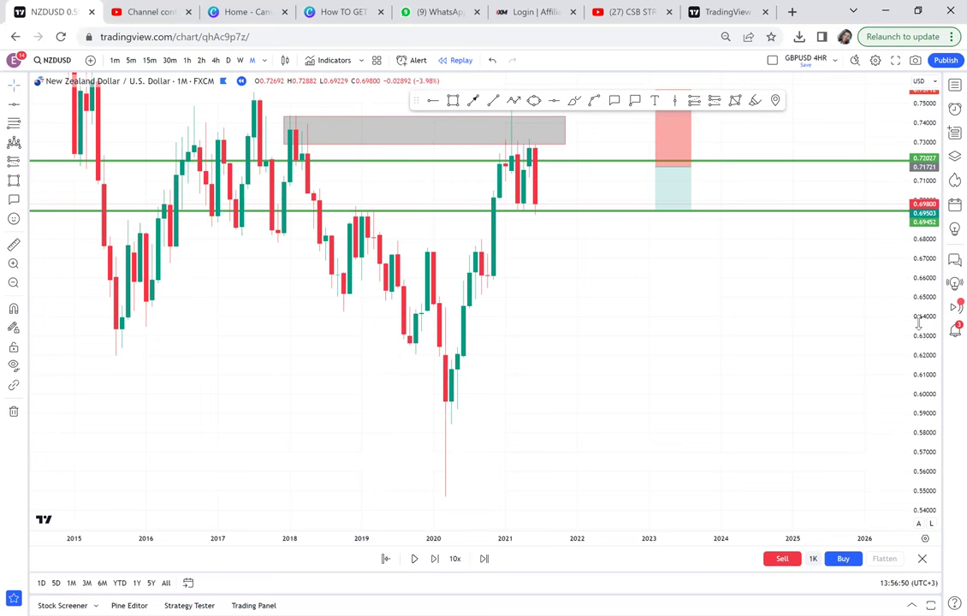
left_click_drag(919, 175, 919, 324)
left_click(555, 101)
left_click(361, 432)
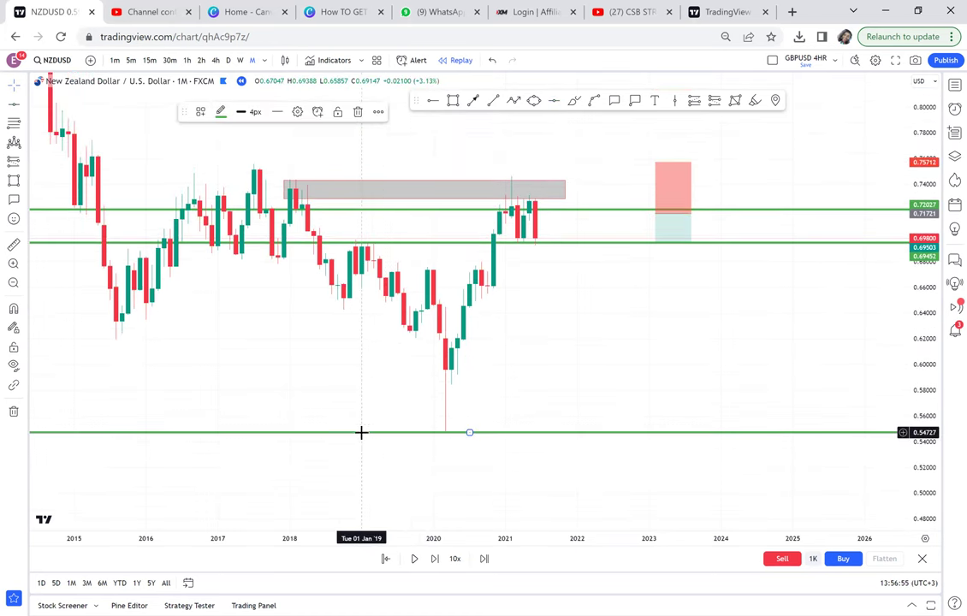
Measure the price distance from the grey zone's upper edge at January 2018 down to the lowest green line
left_click(13, 245)
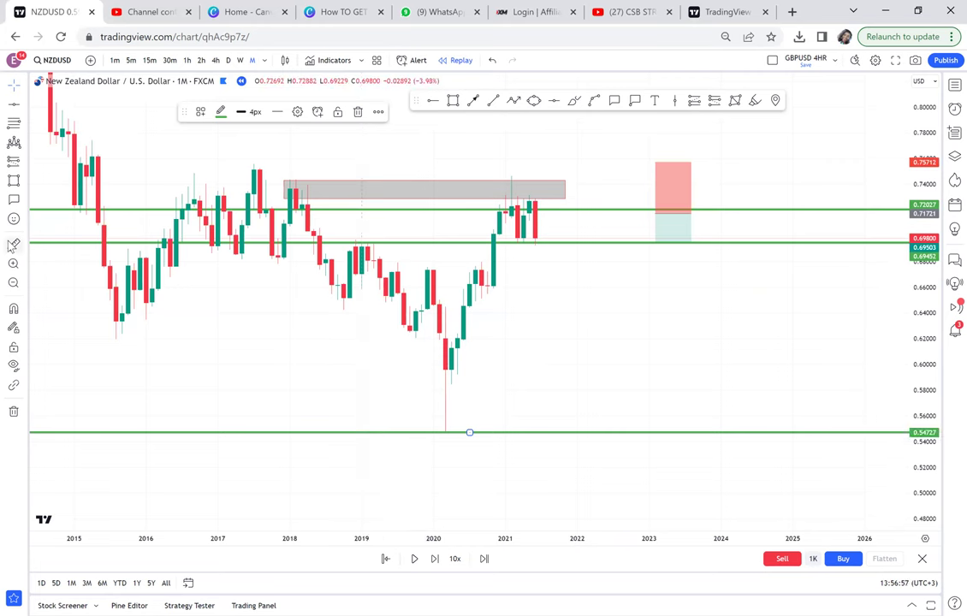
left_click(289, 182)
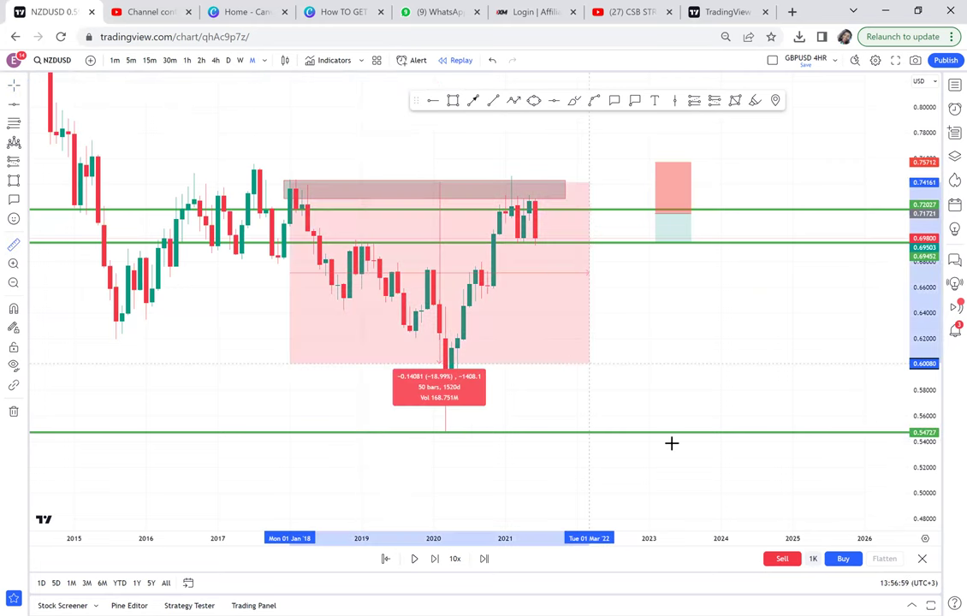
left_click(693, 433)
Place a green horizontal line at 0.64568, about midway between the grey zone and the lowest green line
left_click(555, 103)
left_click(492, 306)
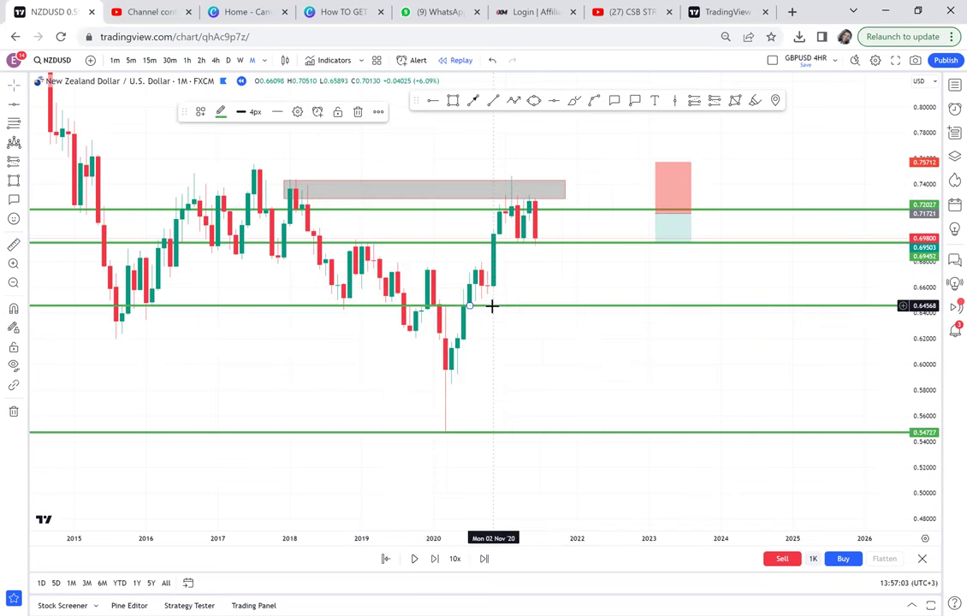
left_click_drag(612, 280, 536, 282)
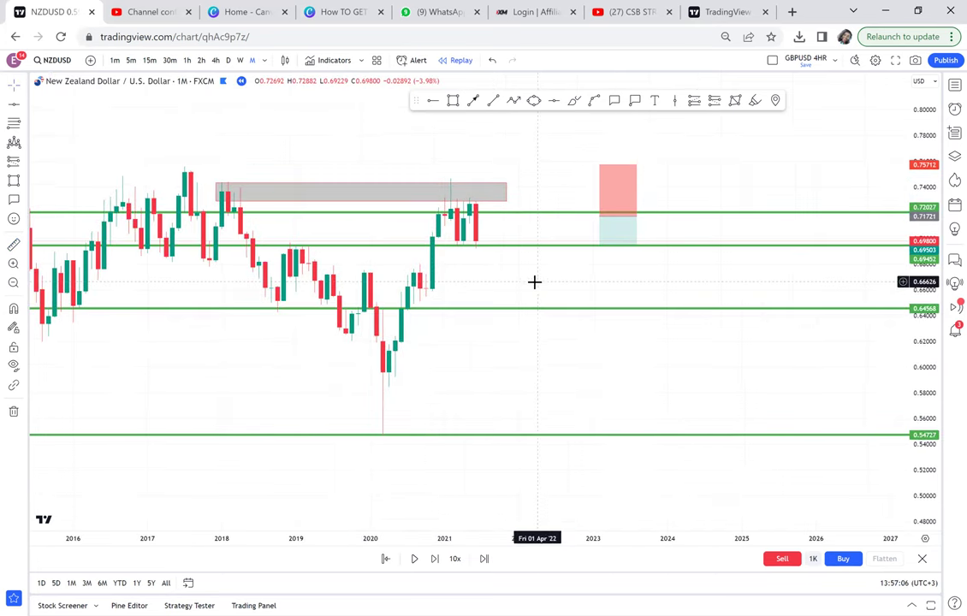
Switch to weekly candles and examine the 2021 double top against the grey zone and the green lines below it
scroll(484, 219, "up", 1)
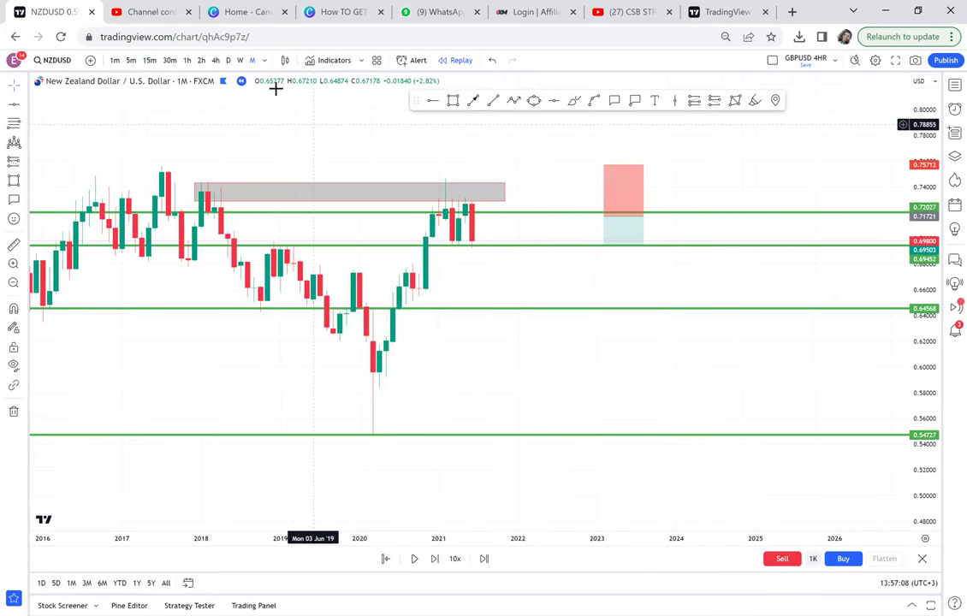
left_click(240, 60)
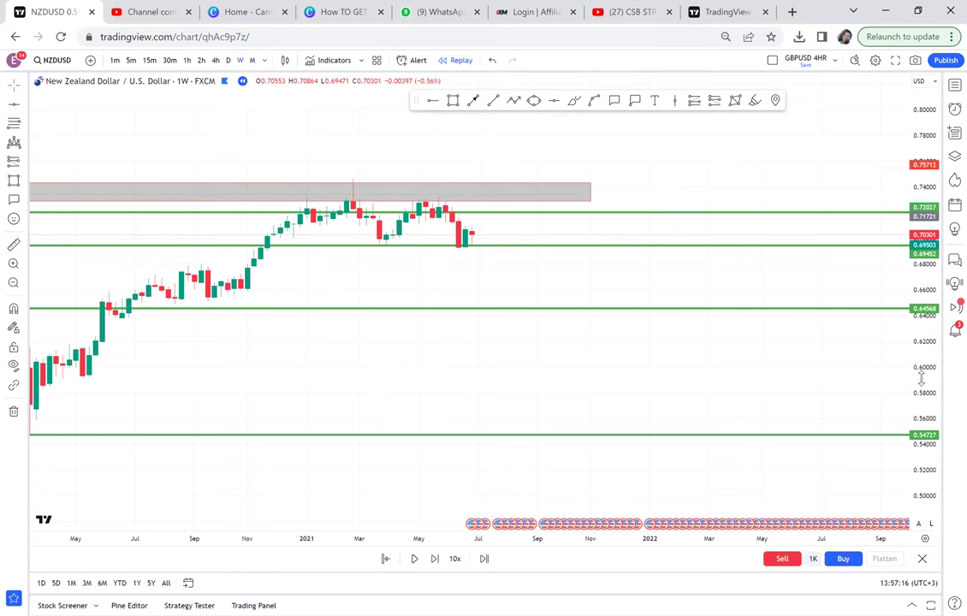
left_click_drag(781, 139, 788, 265)
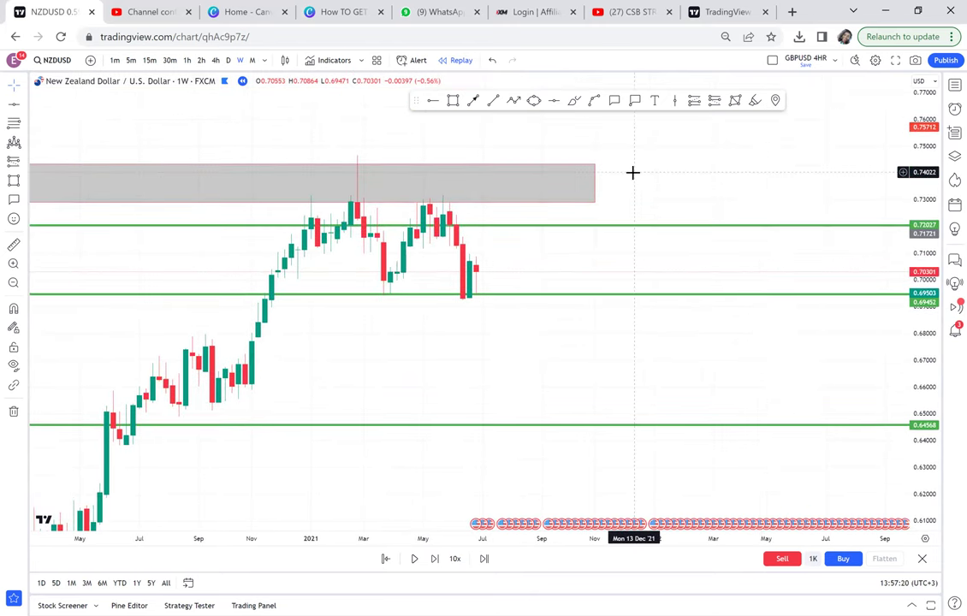
Return to monthly candles, play the replay forward and pause it at the June 2022 candle
left_click(252, 60)
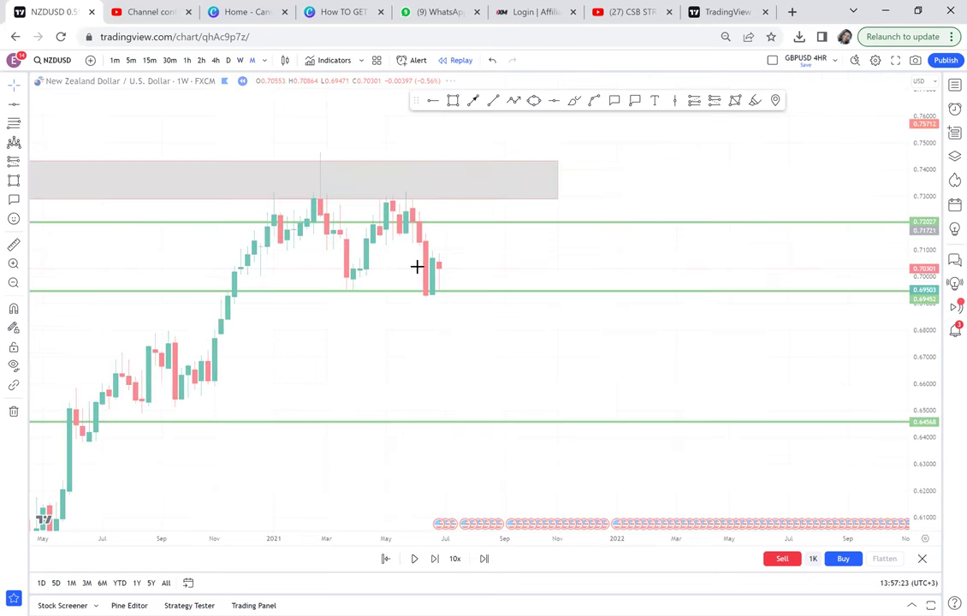
left_click(414, 561)
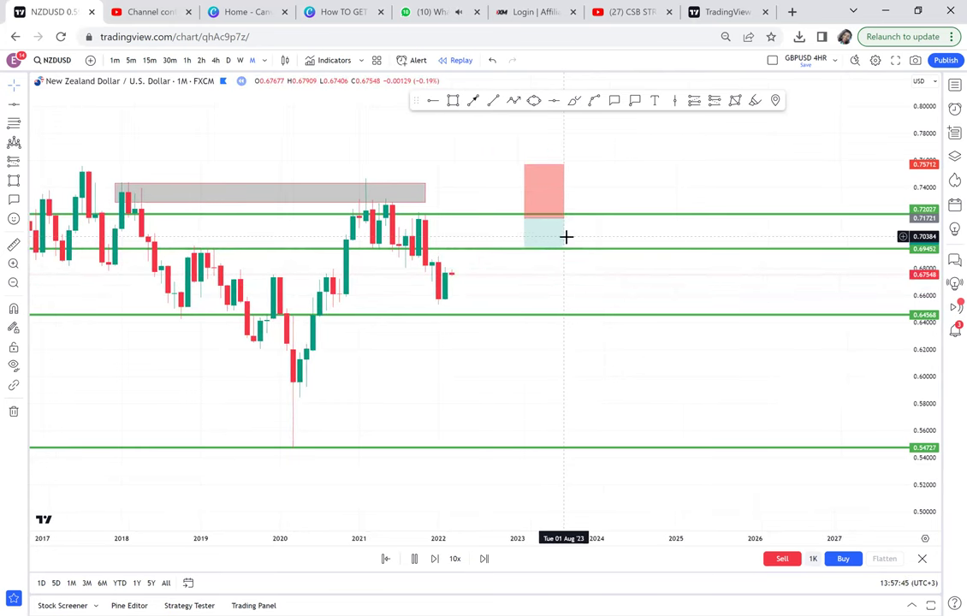
left_click(771, 315)
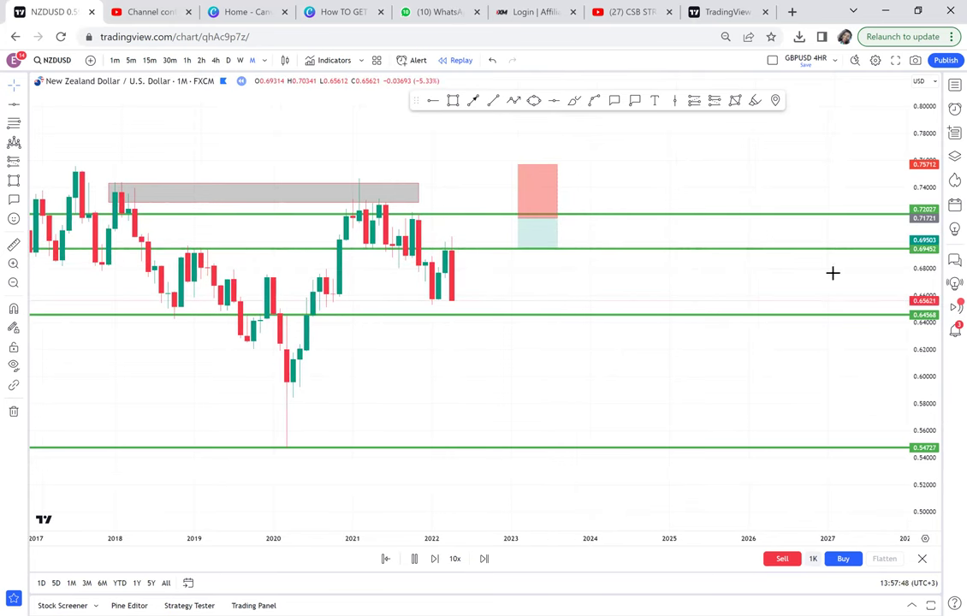
left_click(414, 559)
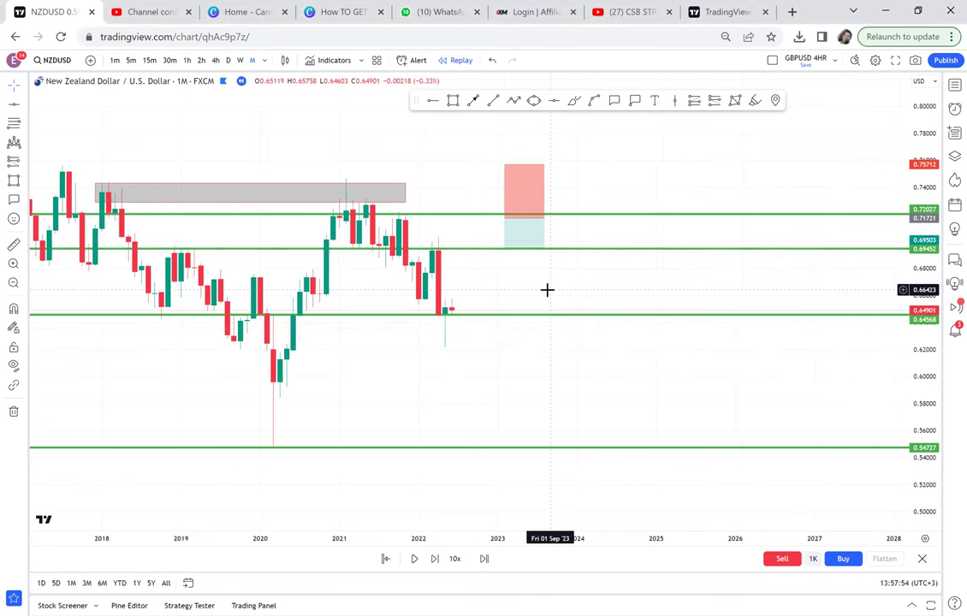
Examine closely the monthly decline from the grey zone down to the 0.64568 line
left_click_drag(930, 468, 921, 256)
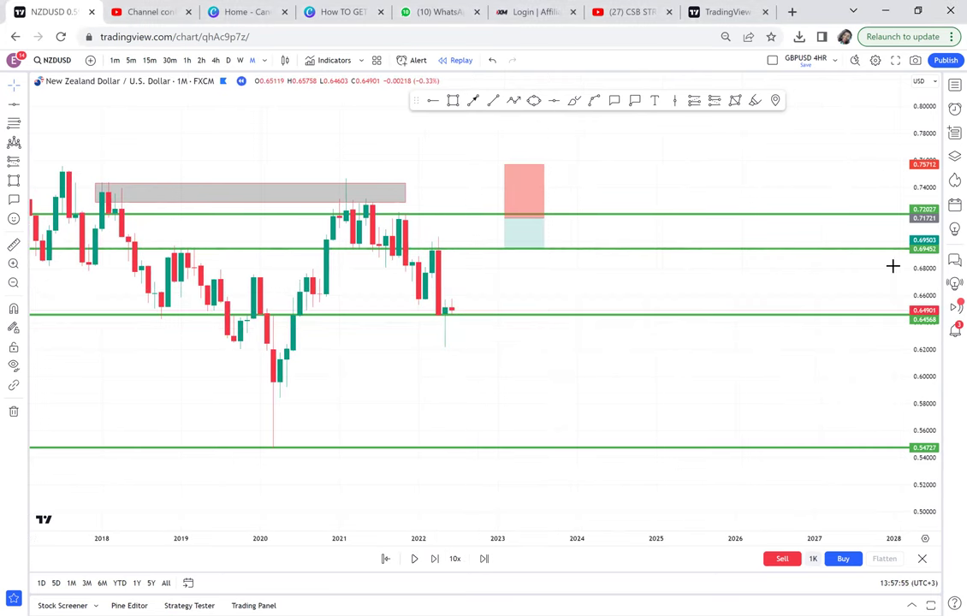
left_click_drag(635, 256, 741, 331)
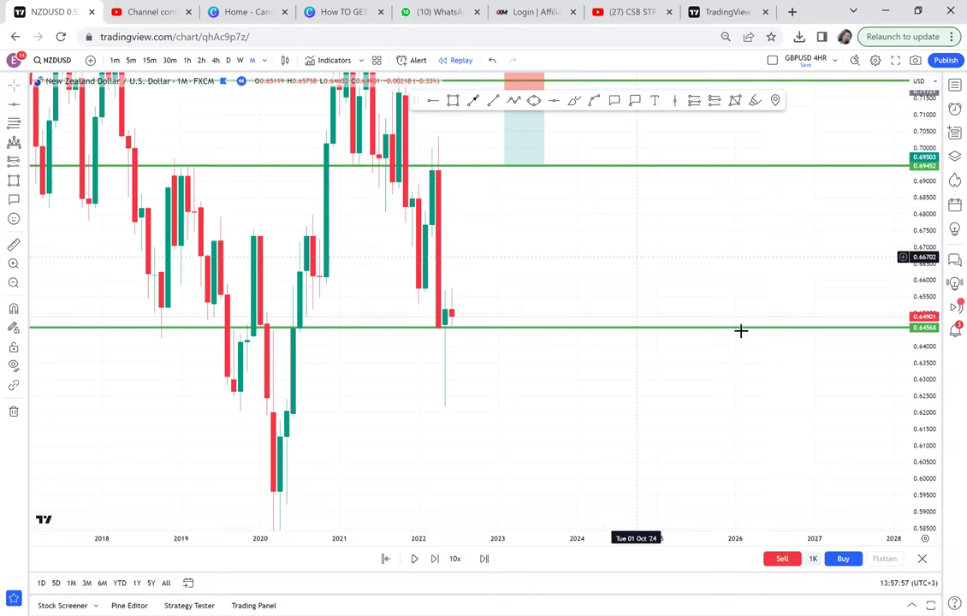
scroll(742, 331, "up", 1)
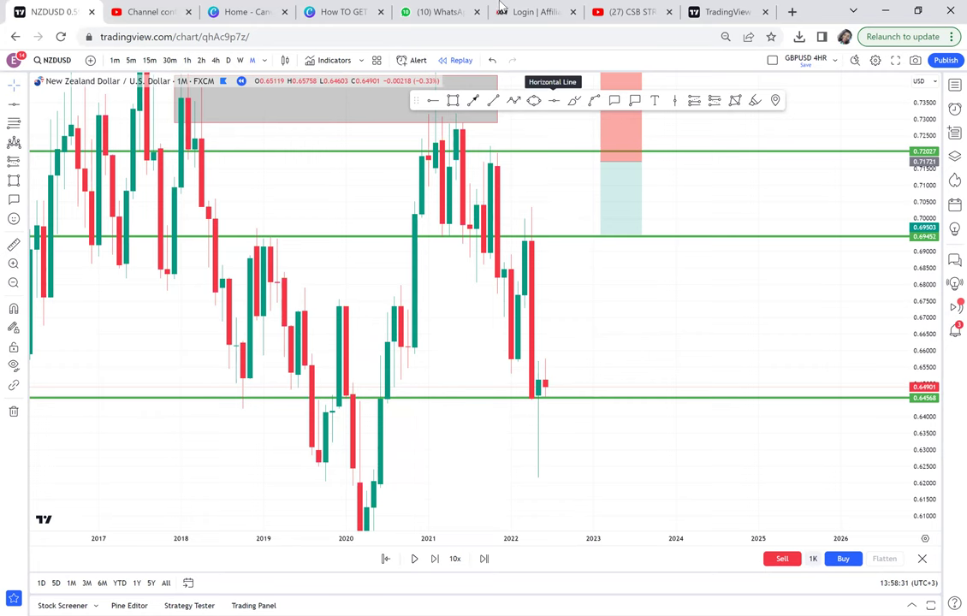
mouse_move(502, 7)
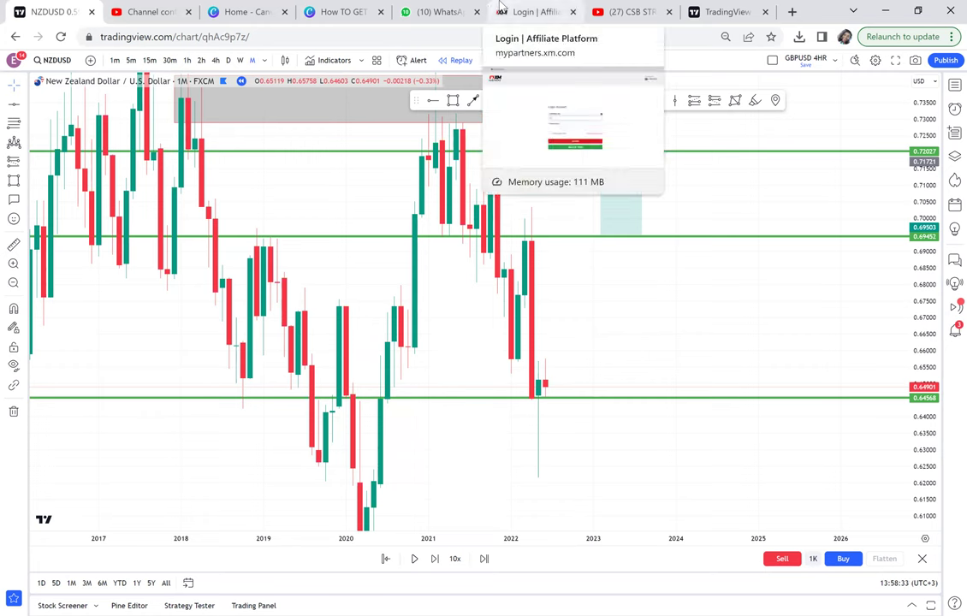
left_click(585, 6)
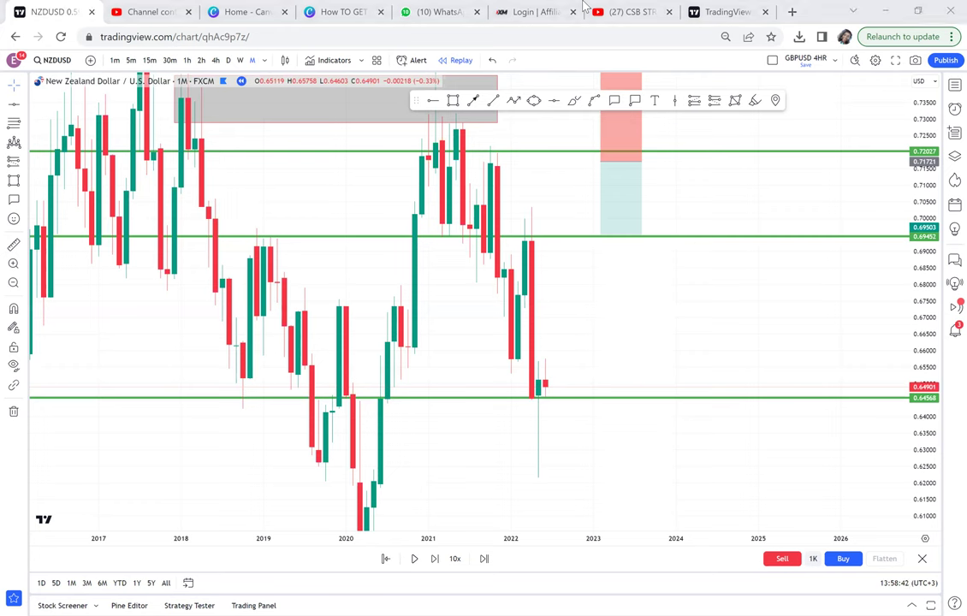